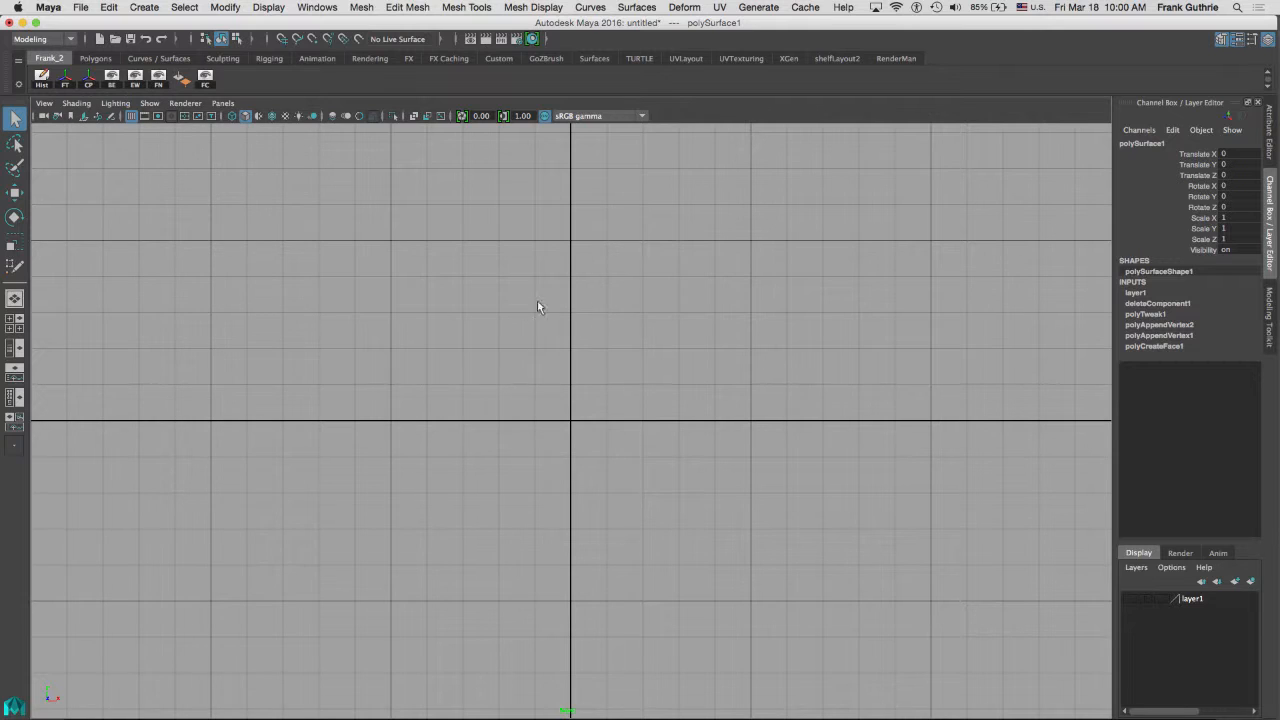
# - Load Neon_Signs_01_Pauls_Lounge.jpg from IMAGE PLANES > PAYNE - DELEON as the front-view image plane
pyautogui.click(88, 118)
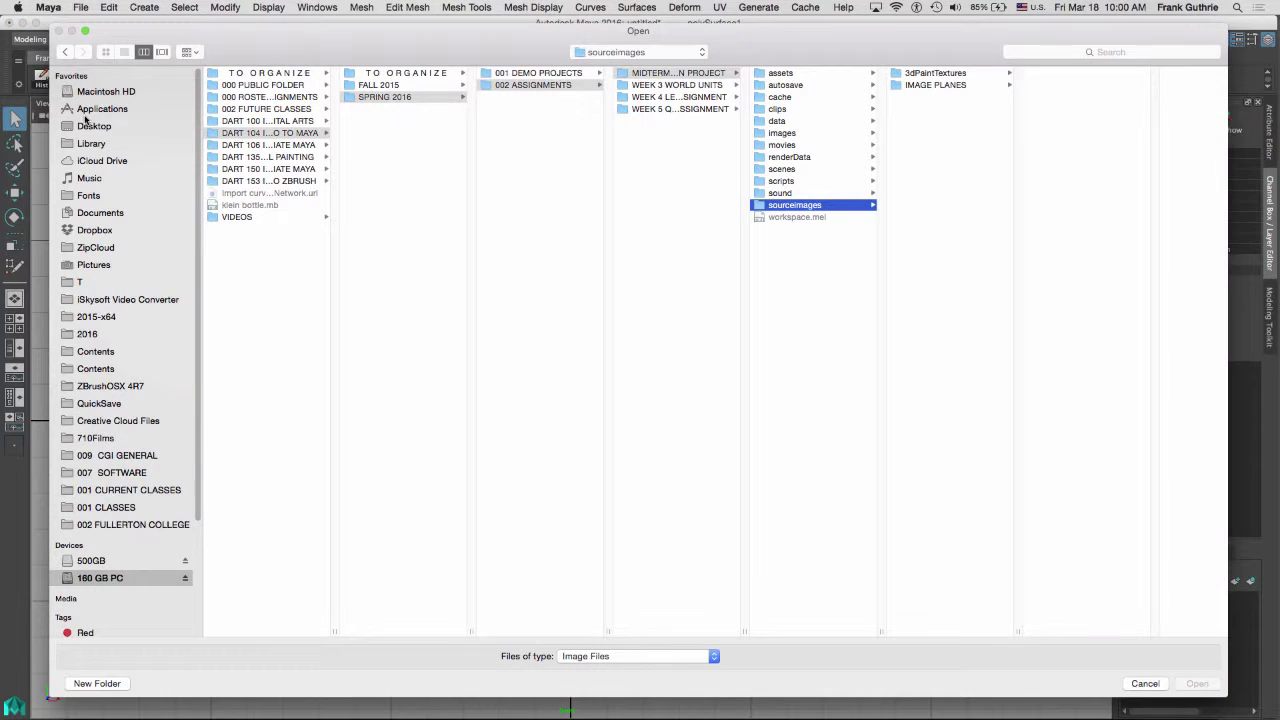
pyautogui.click(935, 85)
pyautogui.click(1097, 186)
pyautogui.click(1150, 73)
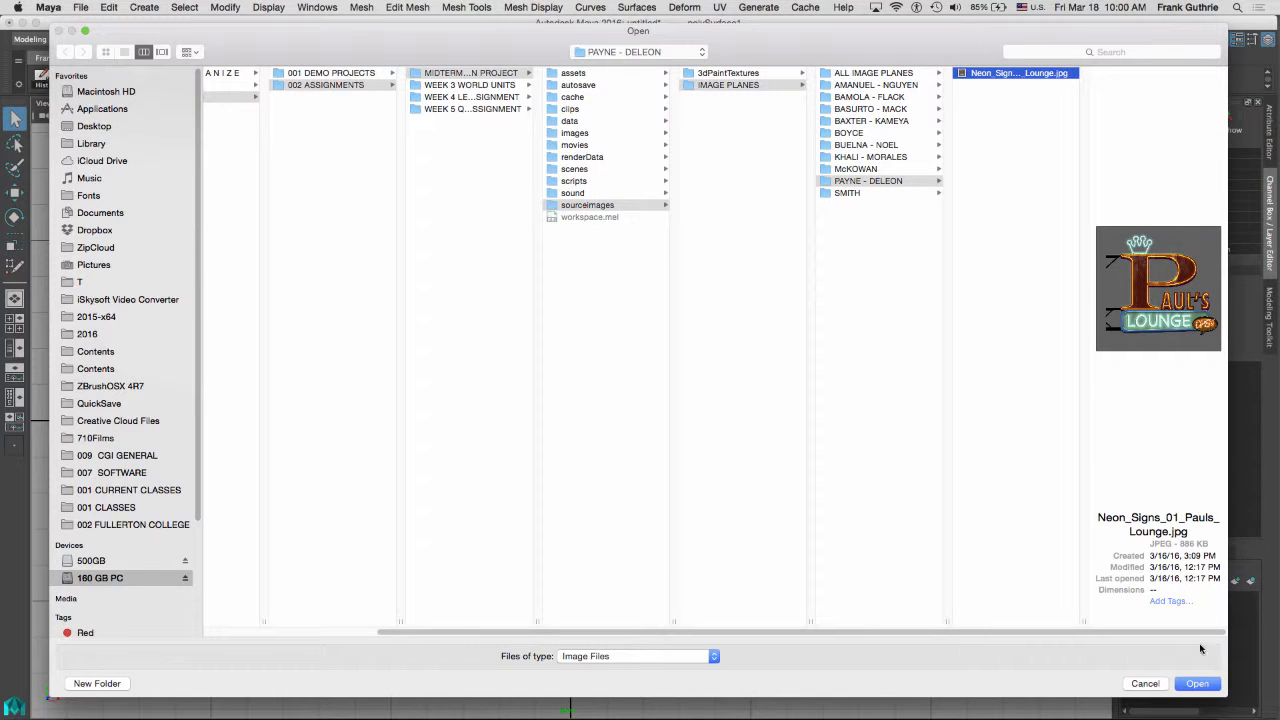
pyautogui.click(1197, 683)
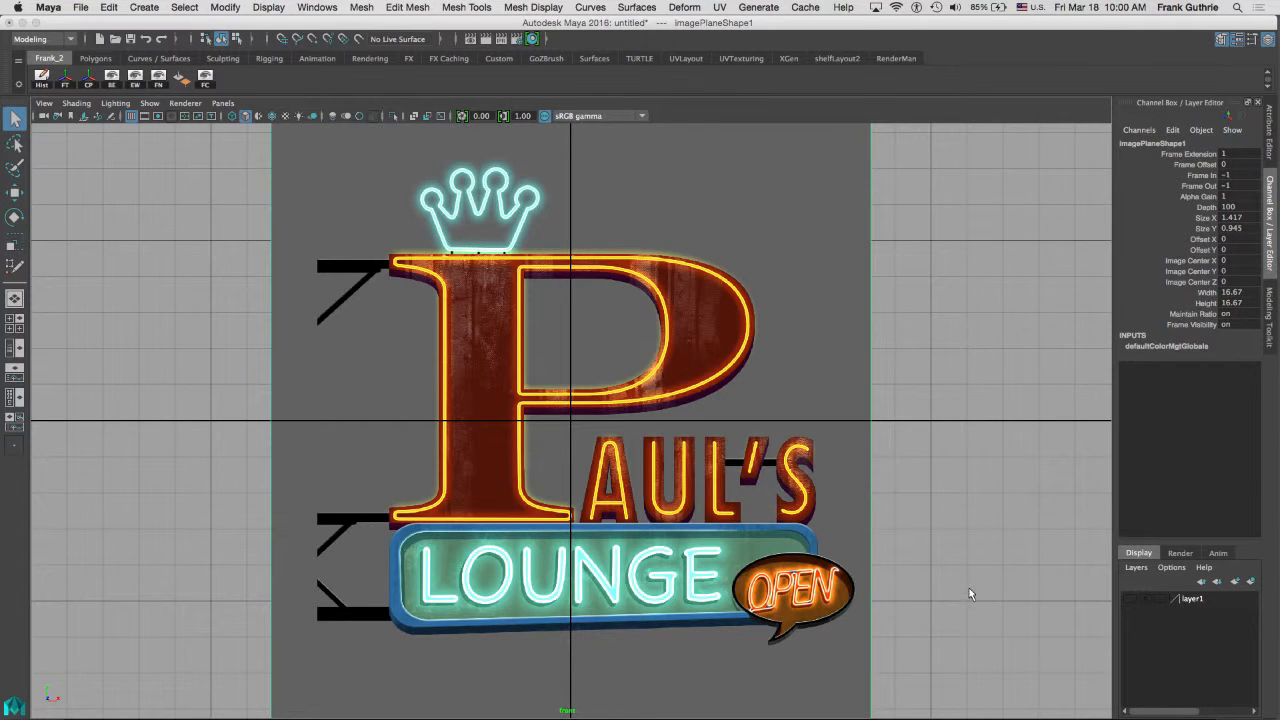
# - Put the image on a new yellow layer named IMAGE_PLANE set to Reference, then deselect
pyautogui.click(1253, 583)
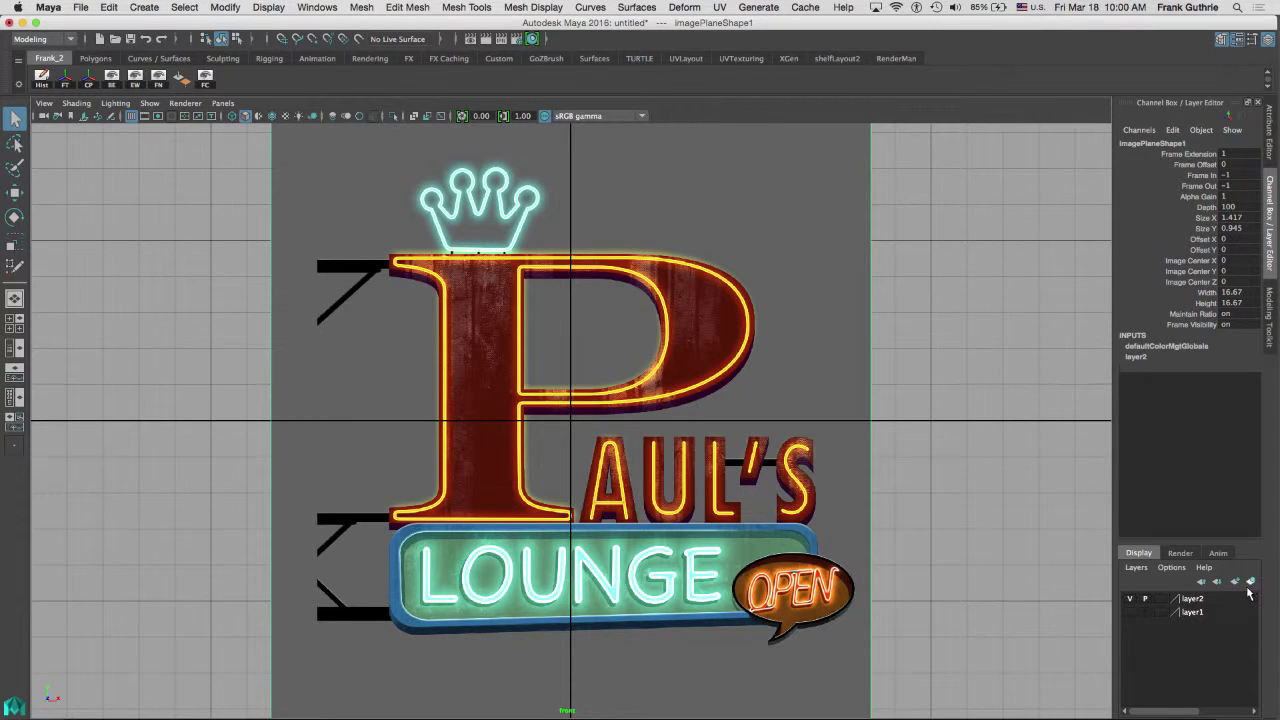
pyautogui.doubleClick(1192, 600)
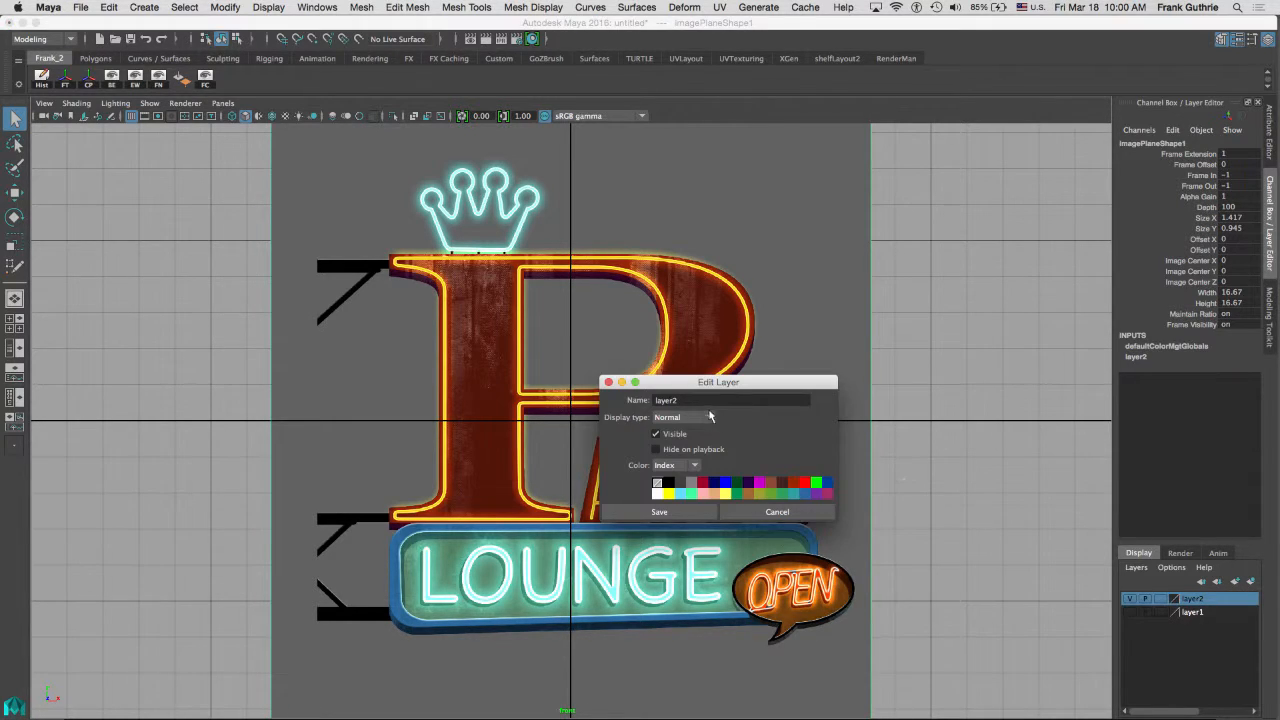
pyautogui.doubleClick(666, 400)
pyautogui.write('IMAGE_PLANE')
pyautogui.click(668, 493)
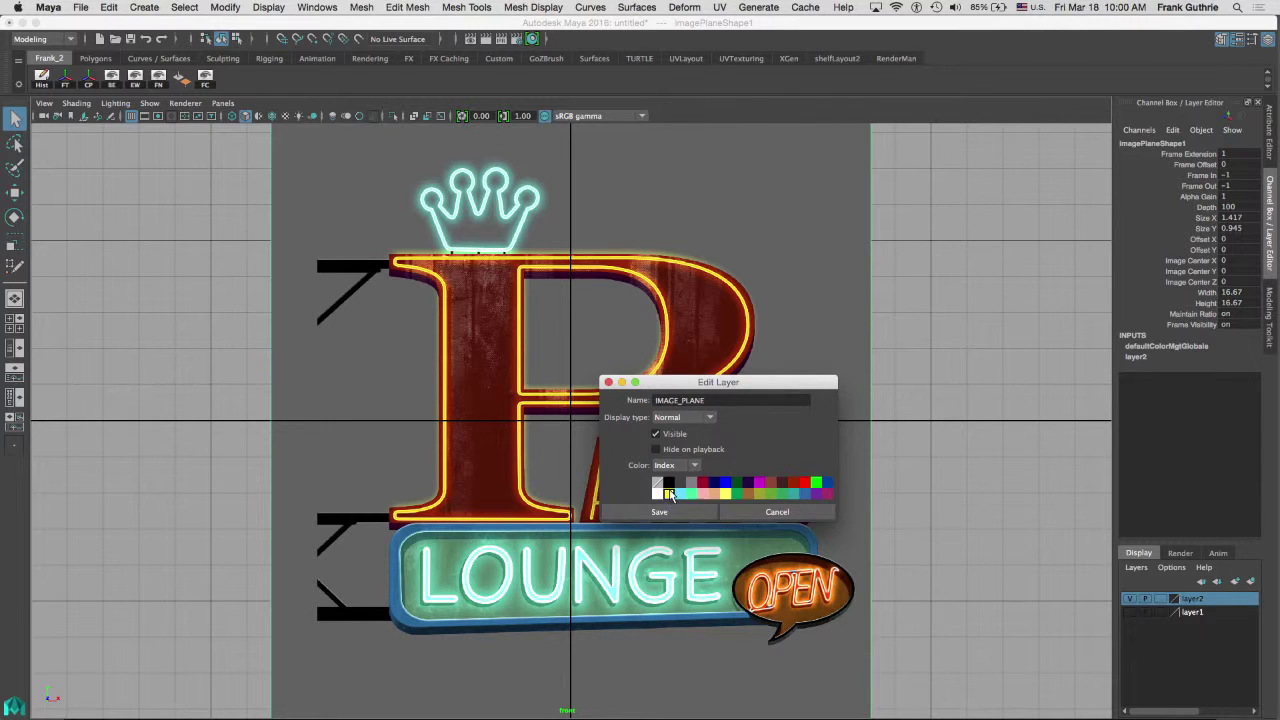
pyautogui.click(1162, 600)
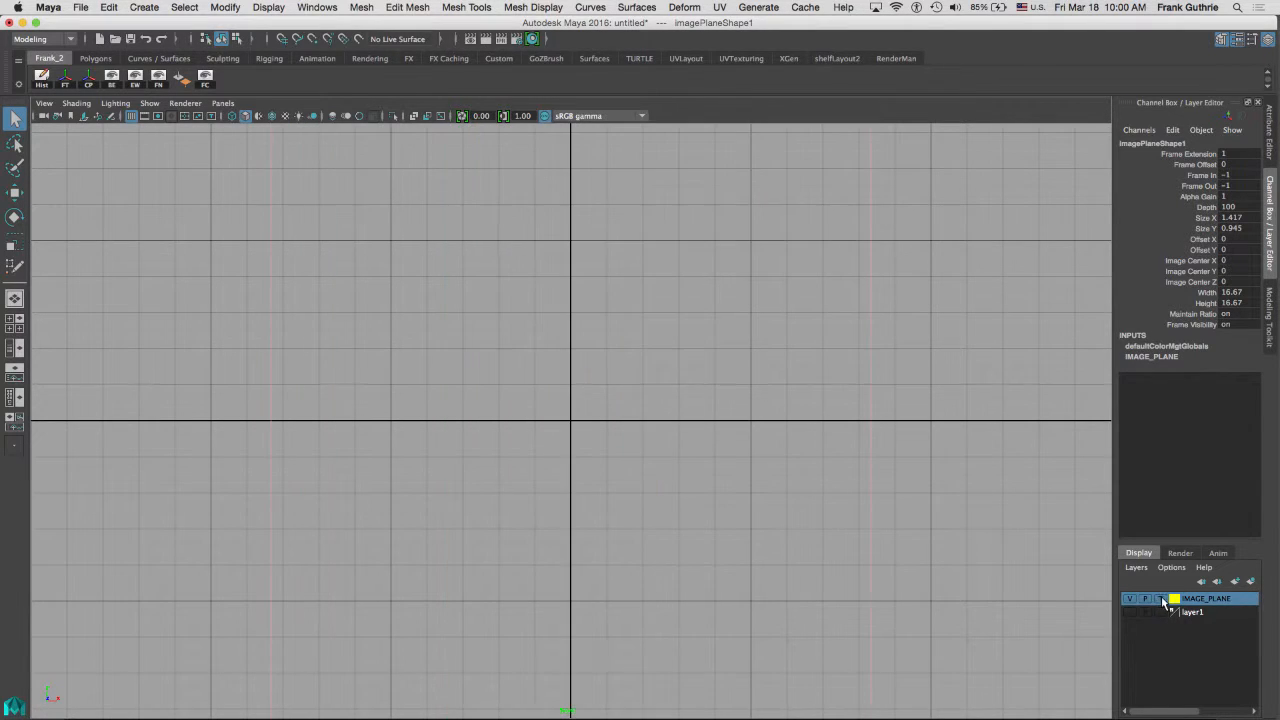
pyautogui.click(1162, 600)
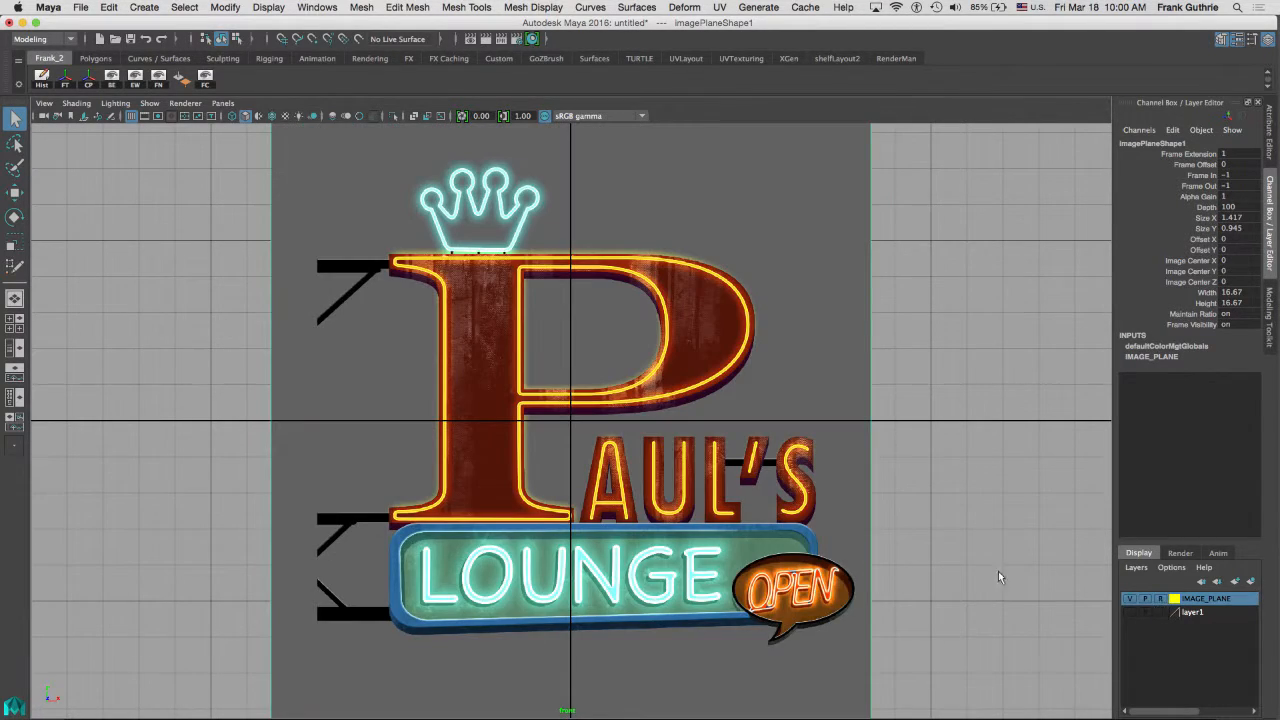
pyautogui.click(921, 515)
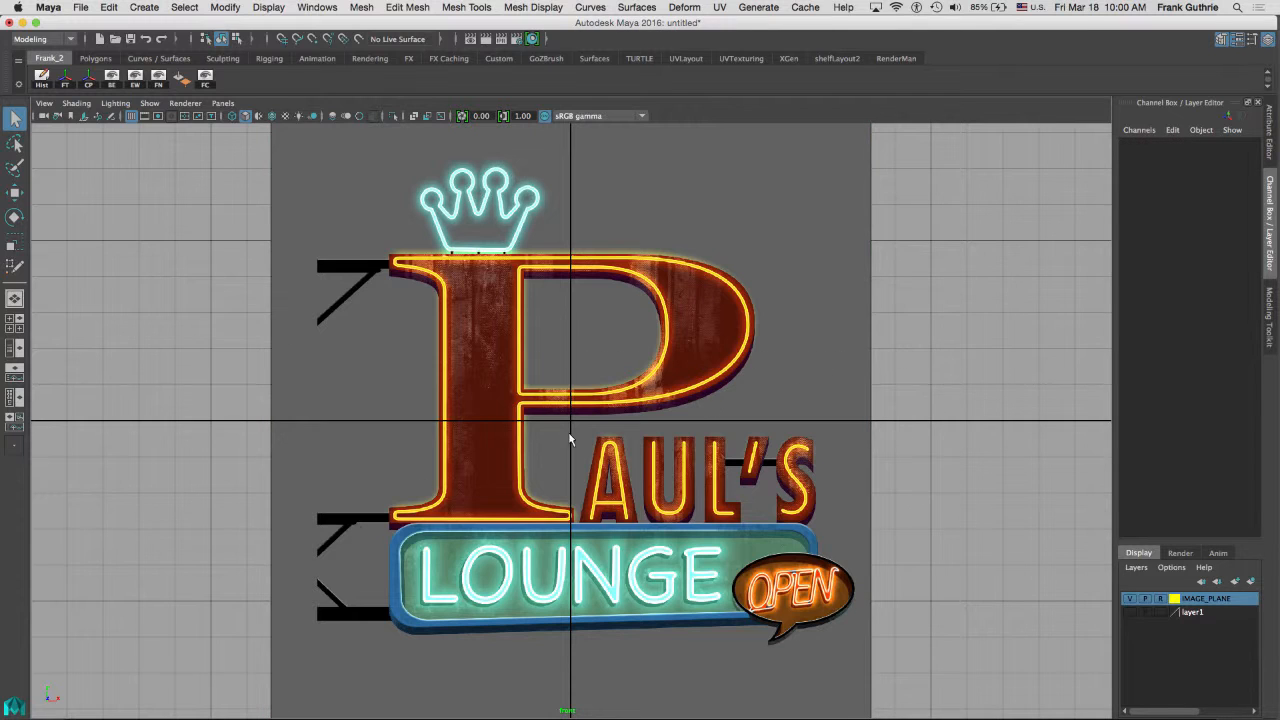
# - Select the image via its layer, lower Alpha Gain to about 0.28, and hide the grid
pyautogui.rightClick(1210, 600)
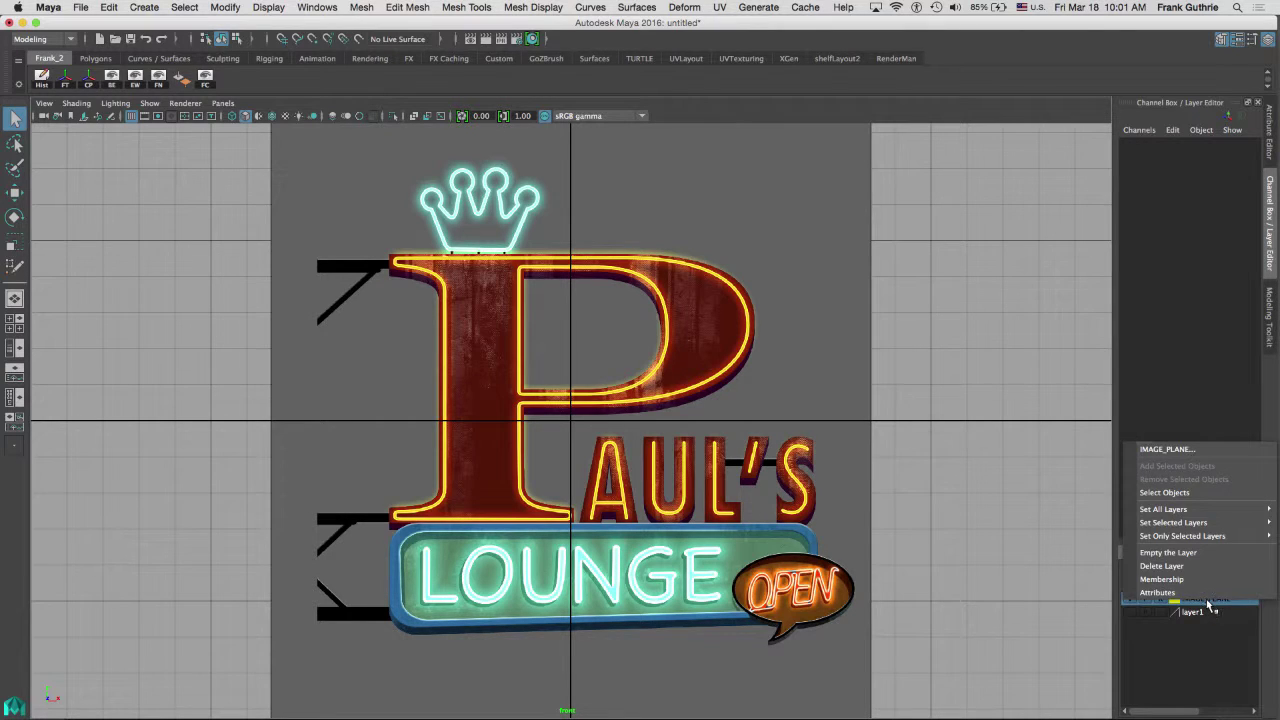
pyautogui.click(1187, 494)
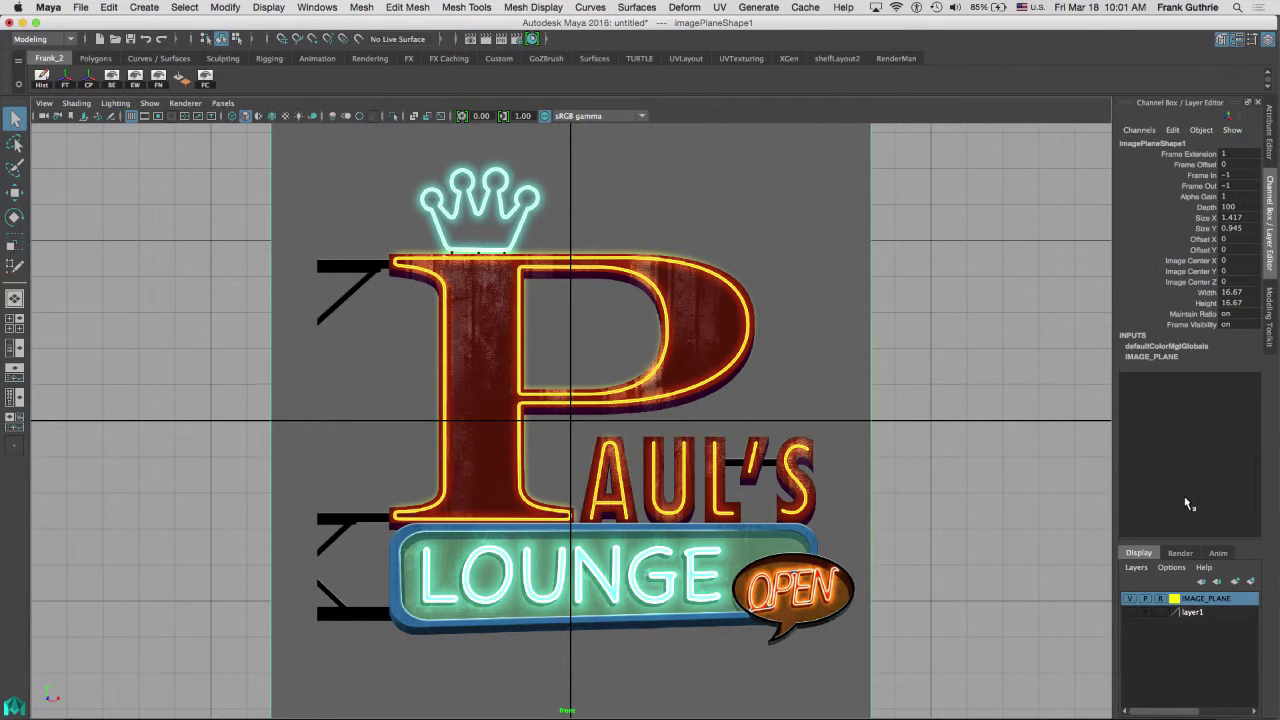
pyautogui.click(1270, 150)
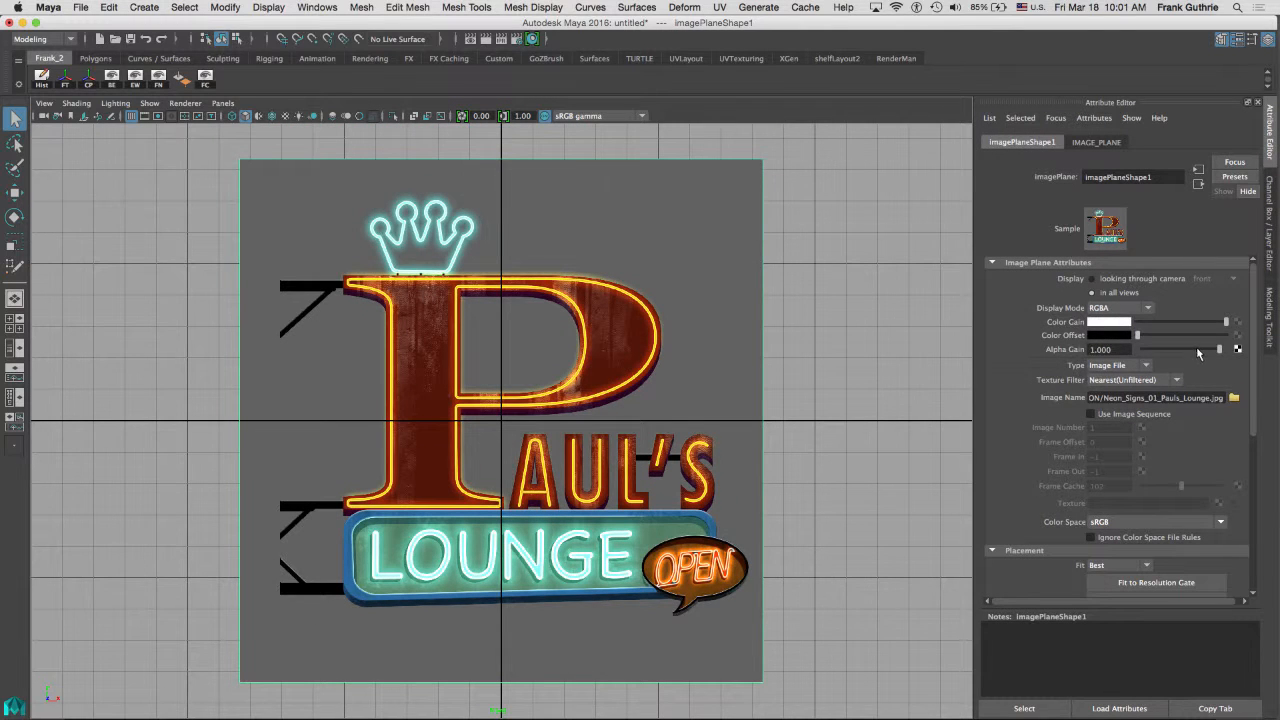
pyautogui.moveTo(1219, 349); pyautogui.dragTo(1165, 350)
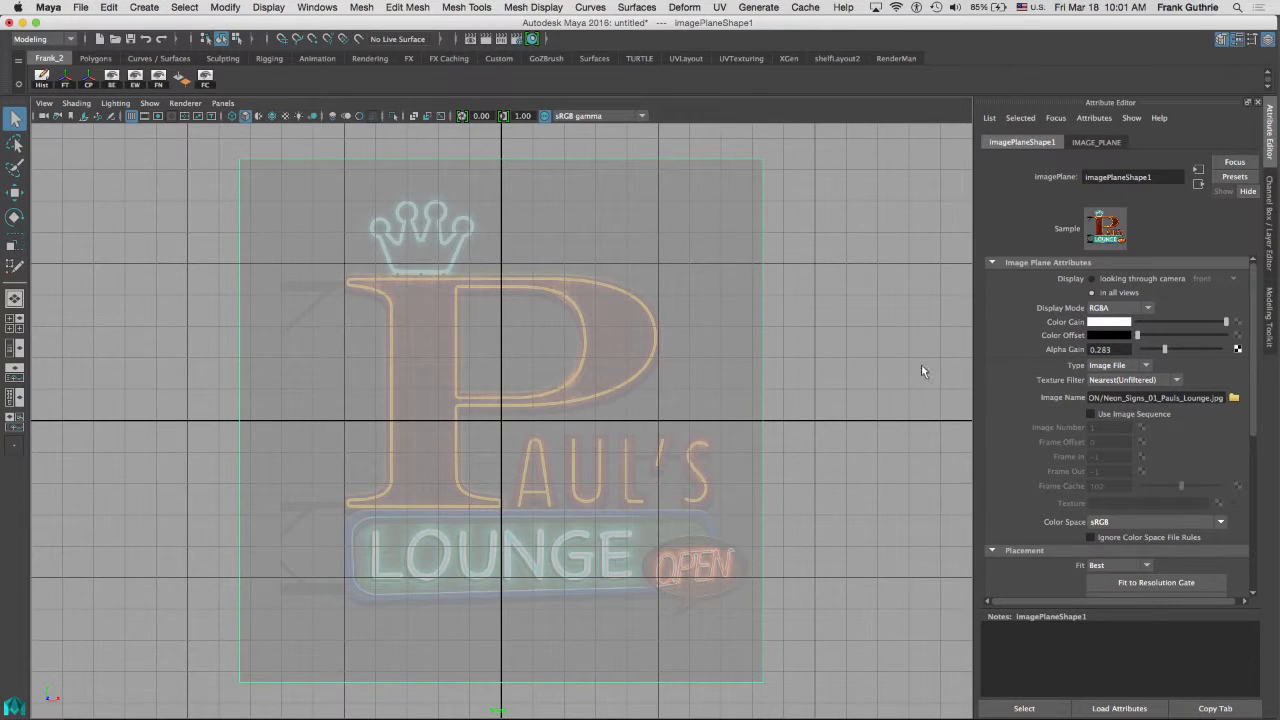
pyautogui.click(132, 117)
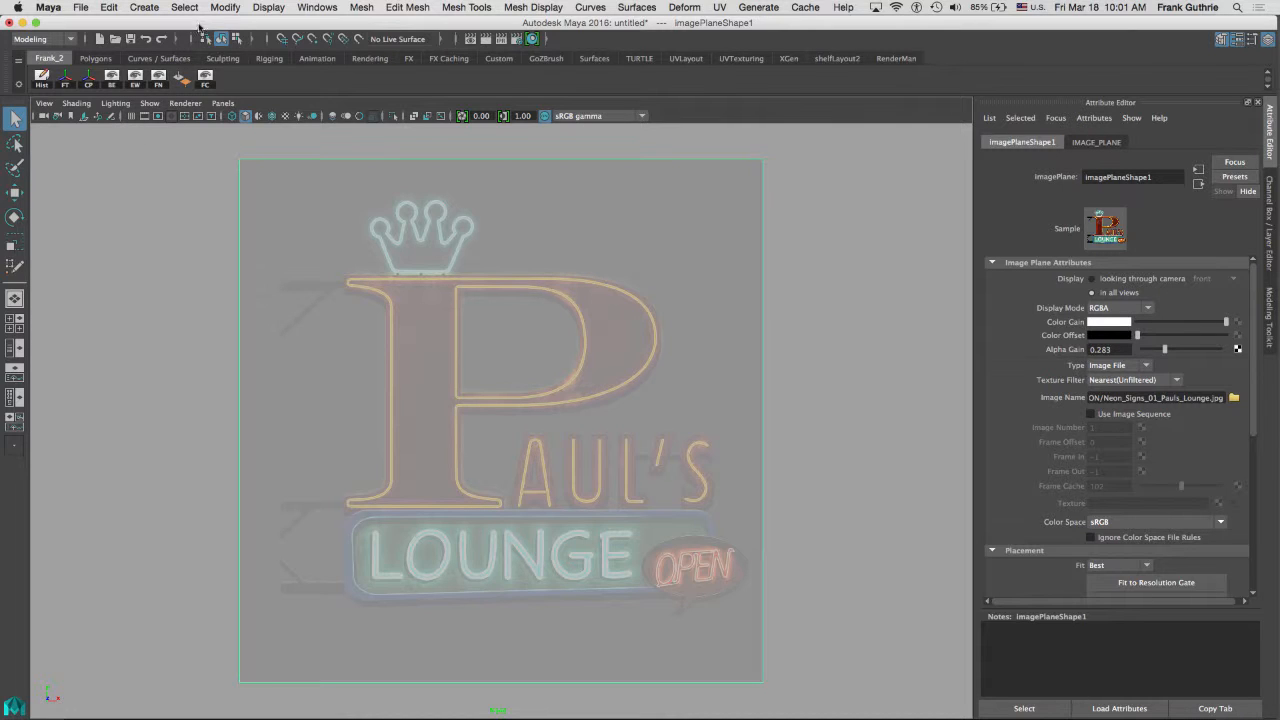
# - Turn off Display > Grid, bring up the Modeling Toolkit and activate Quad Draw with nothing selected
pyautogui.click(268, 8)
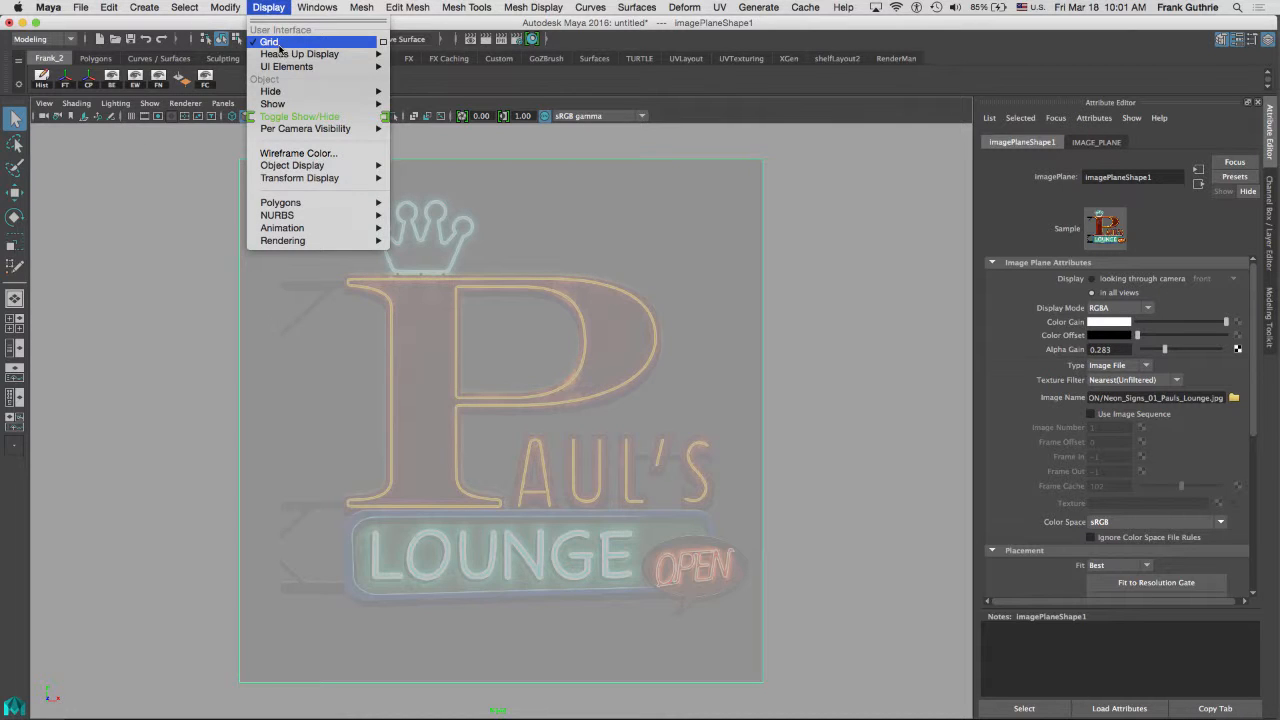
pyautogui.click(270, 42)
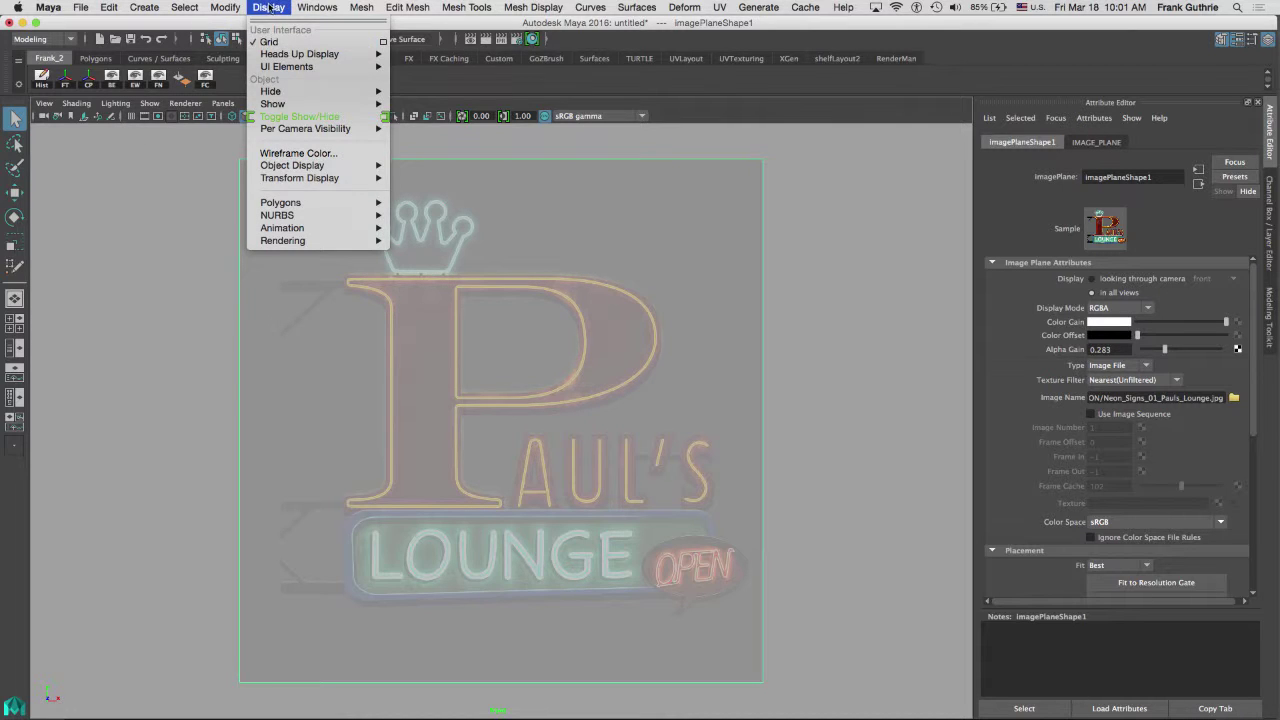
pyautogui.click(1270, 327)
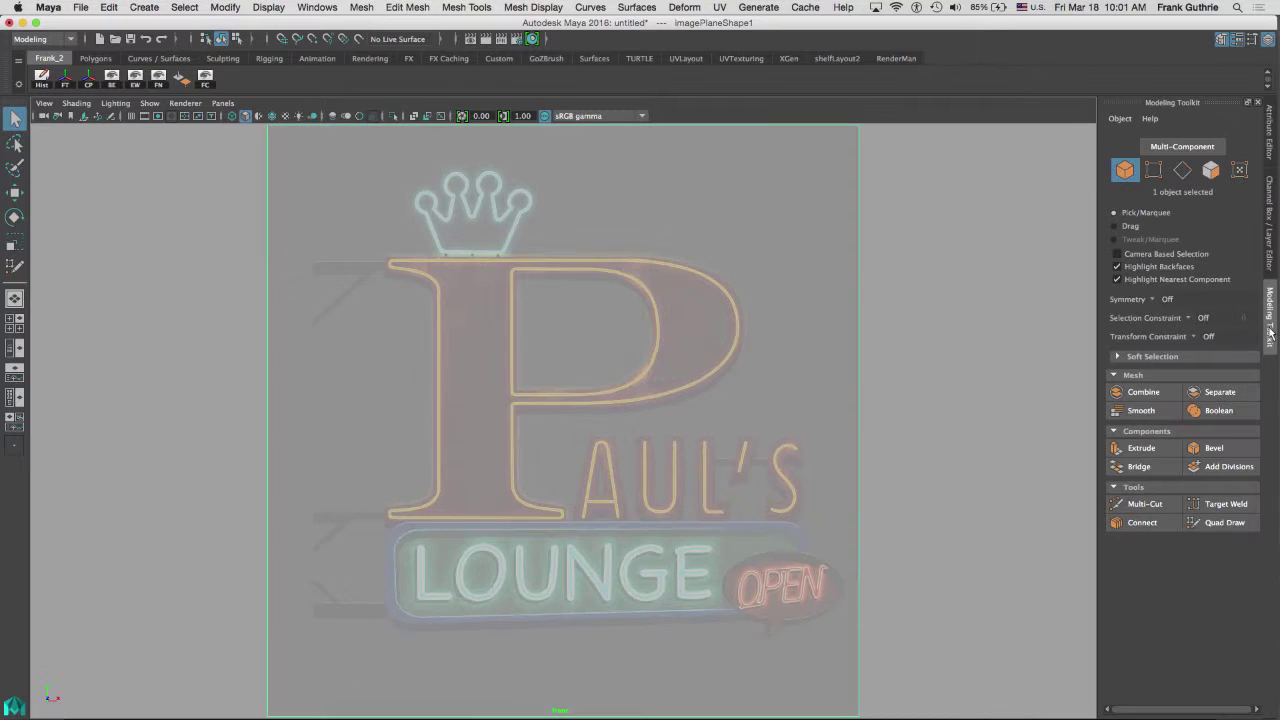
pyautogui.click(1045, 498)
pyautogui.click(1217, 527)
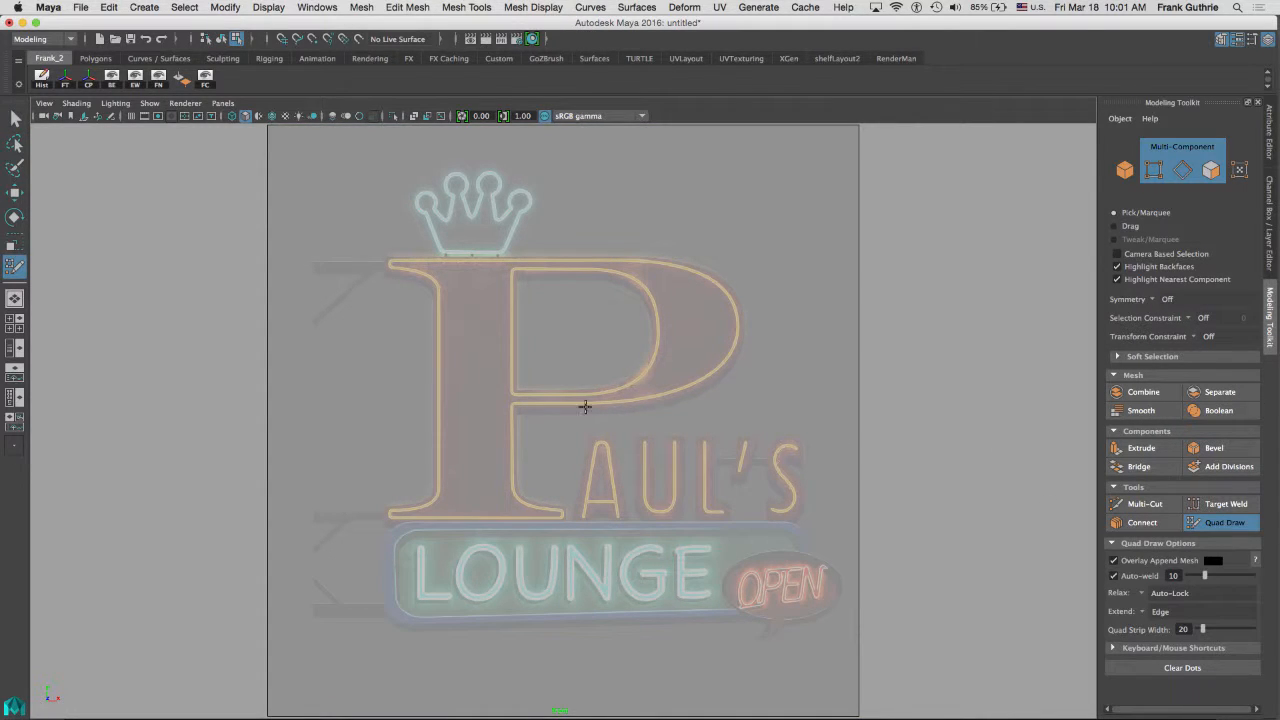
# - Zoom the front view in on the upper-left corner of the LOUNGE panel
pyautogui.keyDown('alt'); pyautogui.moveTo(588, 402); pyautogui.dragTo(570, 298, button='middle'); pyautogui.keyUp('alt')
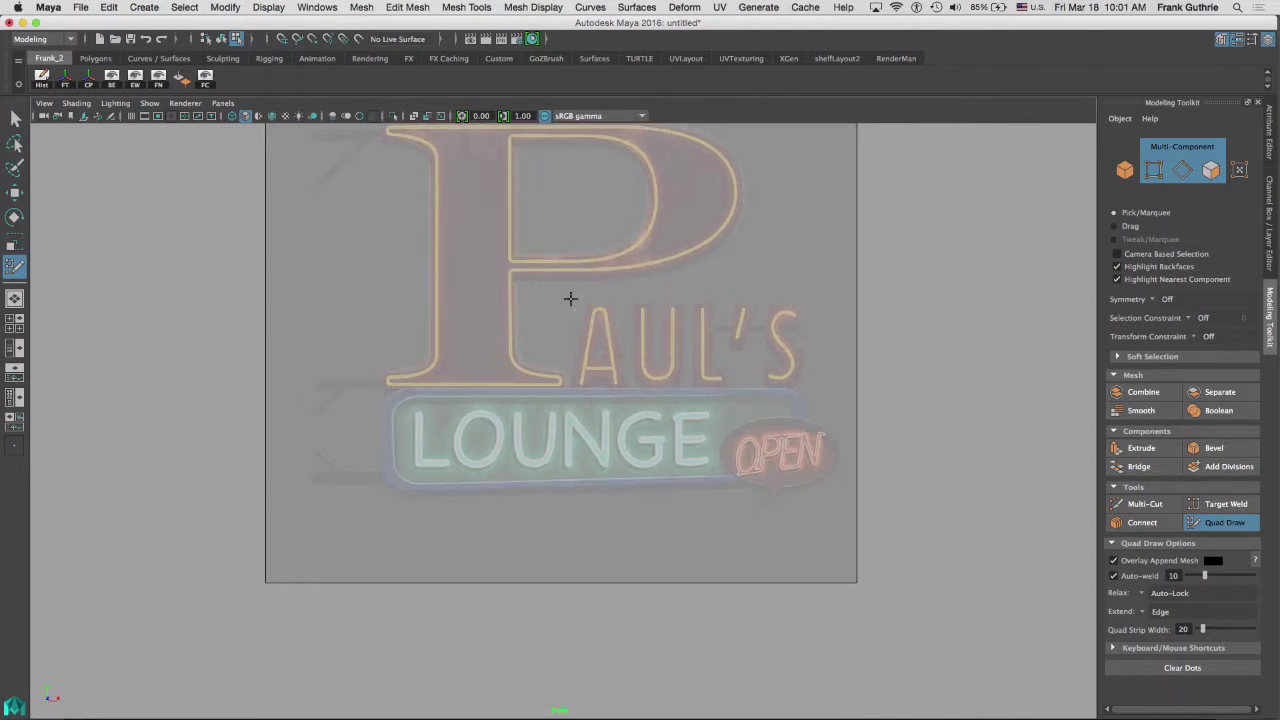
pyautogui.click(406, 437)
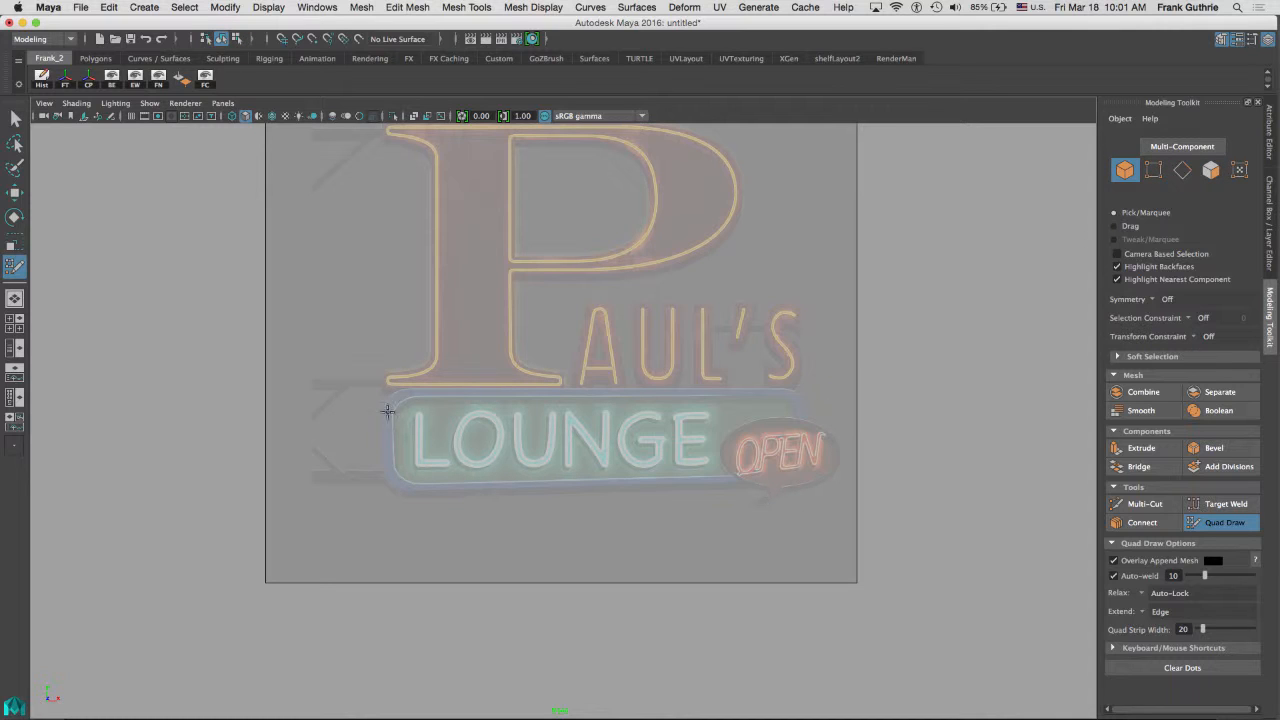
pyautogui.moveTo(388, 432); pyautogui.dragTo(878, 521)
pyautogui.keyDown('alt'); pyautogui.moveTo(630, 414); pyautogui.dragTo(472, 366, button='middle'); pyautogui.keyUp('alt')
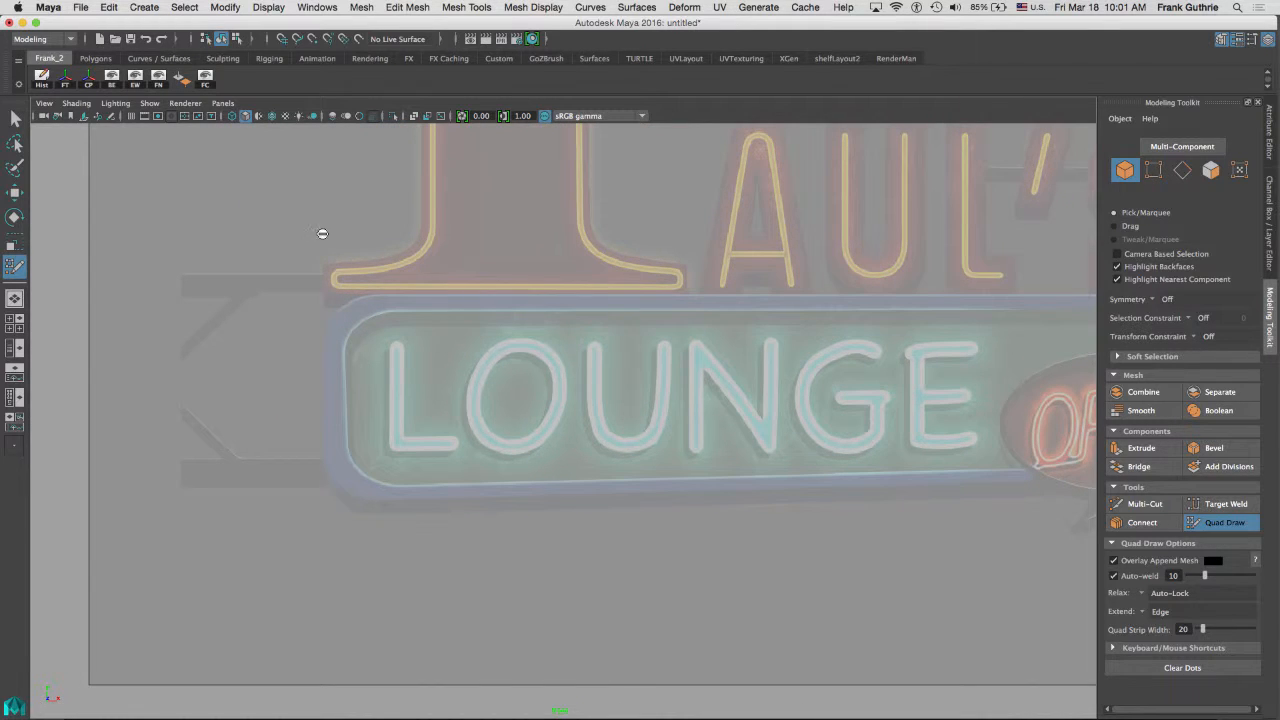
pyautogui.scroll(3, 530, 340)
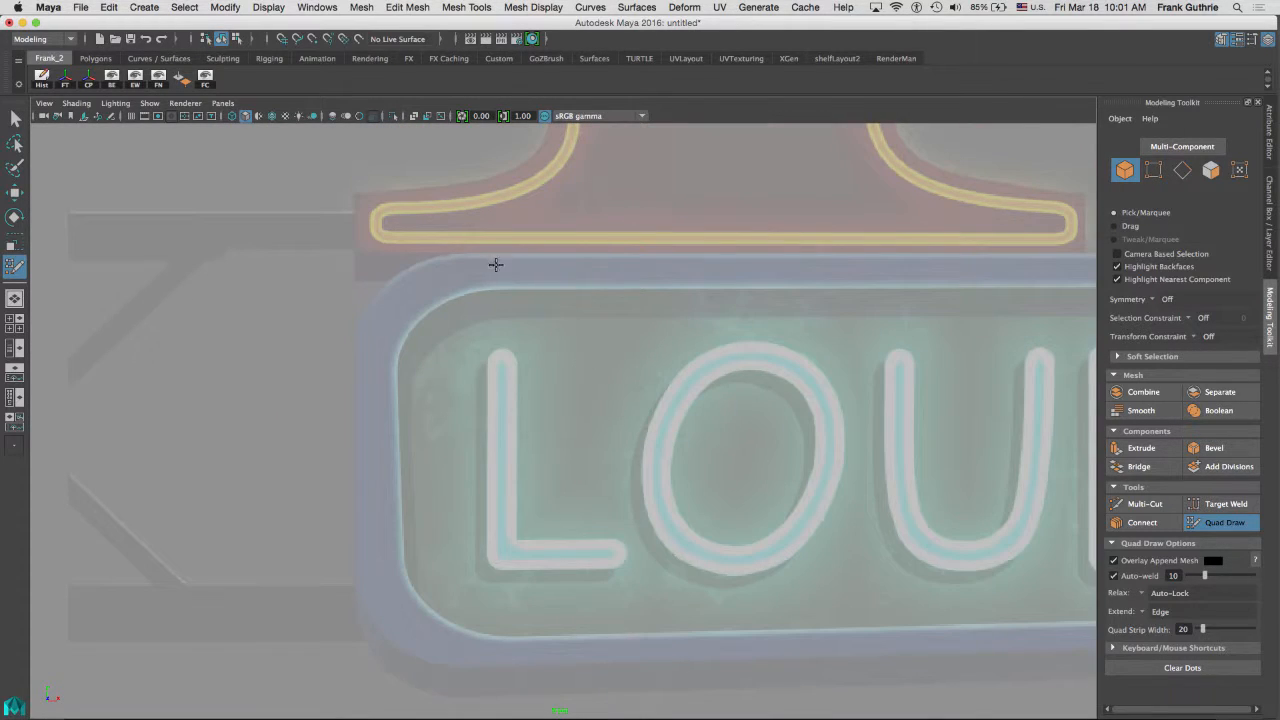
pyautogui.scroll(3, 357, 184)
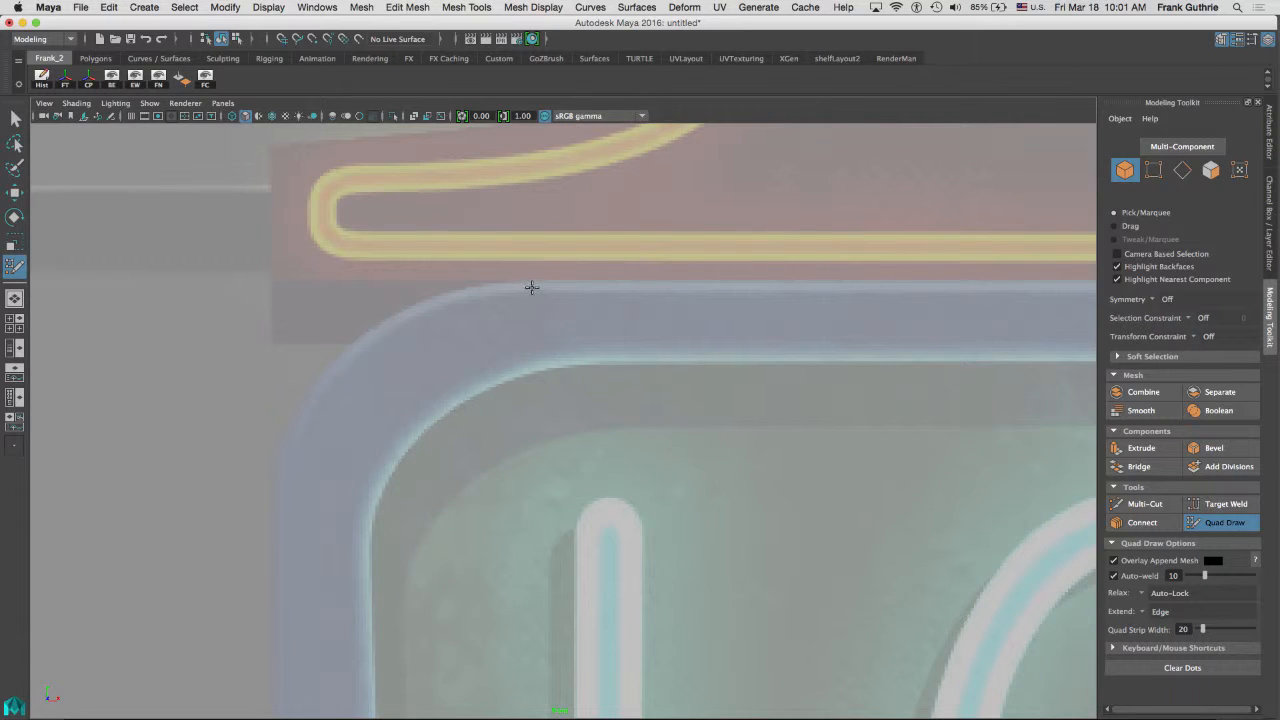
# - Place four dots across the border tube near the corner and fill them as the first quad
pyautogui.click(541, 288)
pyautogui.click(562, 366)
pyautogui.click(660, 364)
pyautogui.click(655, 280)
pyautogui.keyDown('shift'); pyautogui.click(605, 323); pyautogui.keyUp('shift')
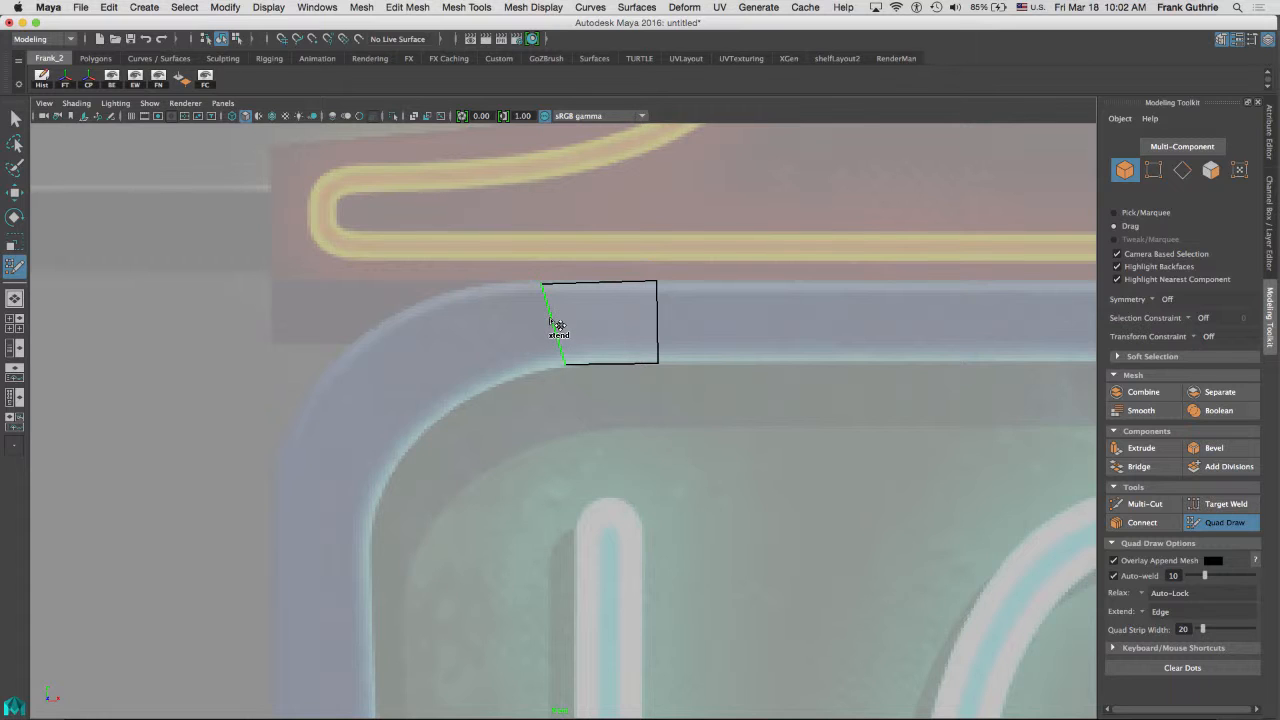
# - Extend quads leftward and fill the arc around the upper-left rounded corner of the frame
pyautogui.moveTo(549, 318)
pyautogui.mouseDown()
pyautogui.moveTo(447, 343)
pyautogui.moveTo(474, 392)
pyautogui.mouseUp()
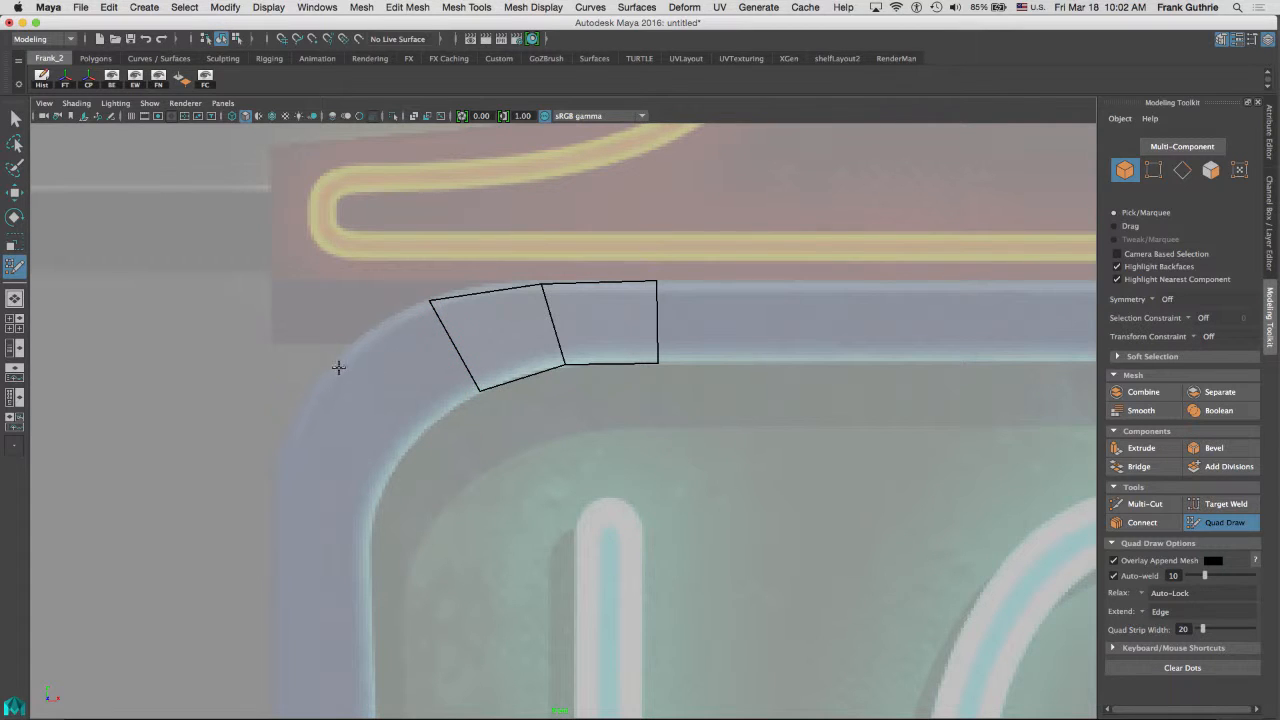
pyautogui.click(419, 434)
pyautogui.click(380, 491)
pyautogui.click(278, 468)
pyautogui.keyDown('shift'); pyautogui.click(331, 499); pyautogui.keyUp('shift')
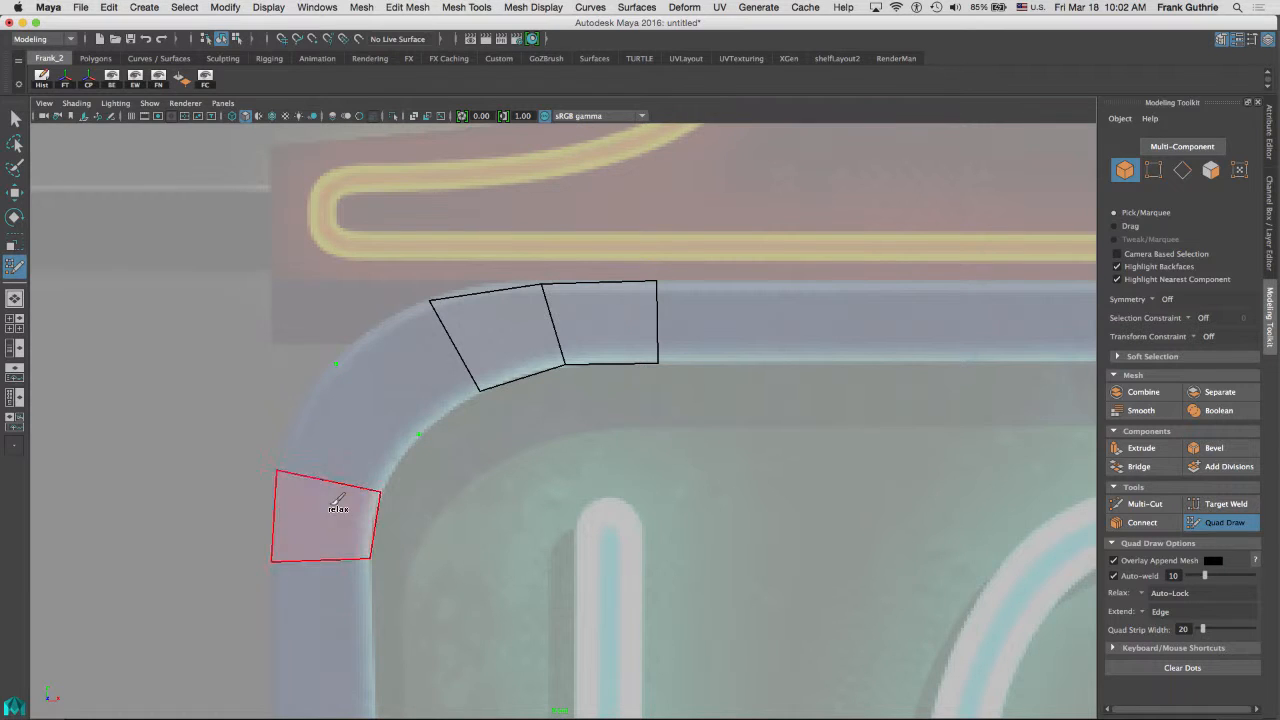
pyautogui.keyDown('shift'); pyautogui.click(349, 452); pyautogui.keyUp('shift')
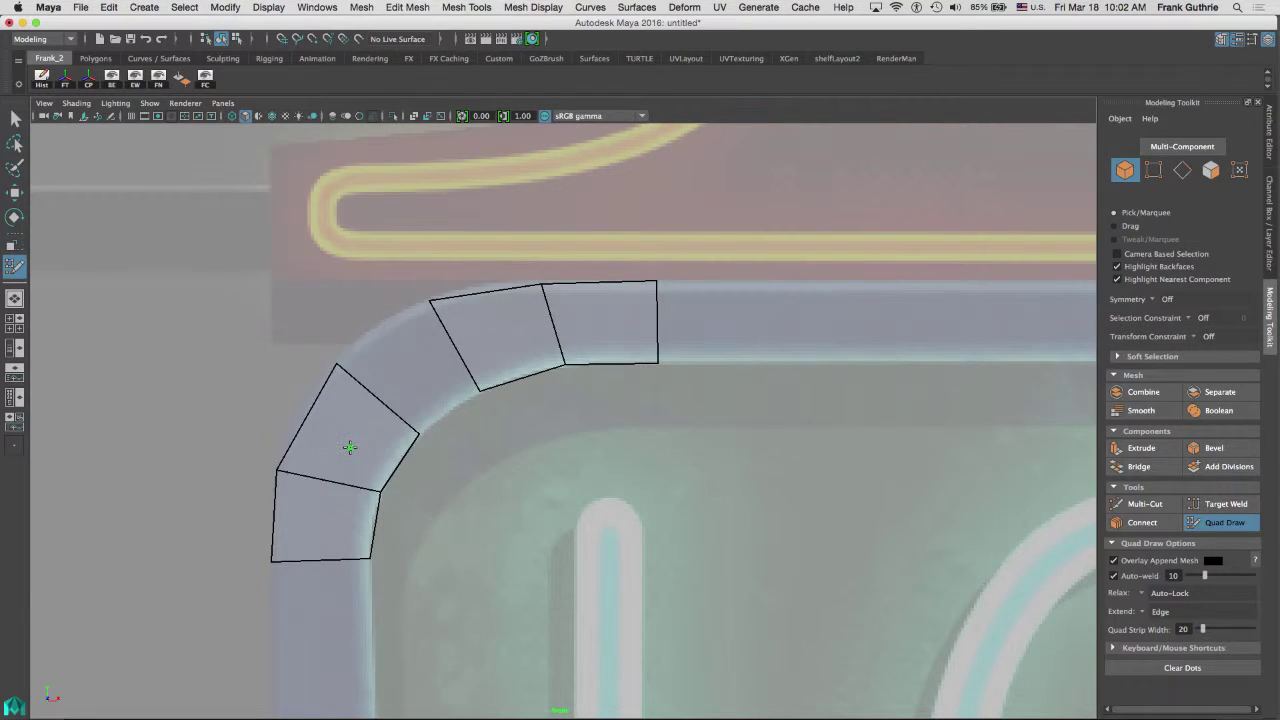
pyautogui.keyDown('shift'); pyautogui.click(408, 370); pyautogui.keyUp('shift')
pyautogui.scroll(3, 545, 310)
# - Extend one long quad down the left side of the frame and align its end edge
pyautogui.keyDown('alt'); pyautogui.moveTo(680, 220); pyautogui.dragTo(545, 310, button='middle'); pyautogui.keyUp('alt')
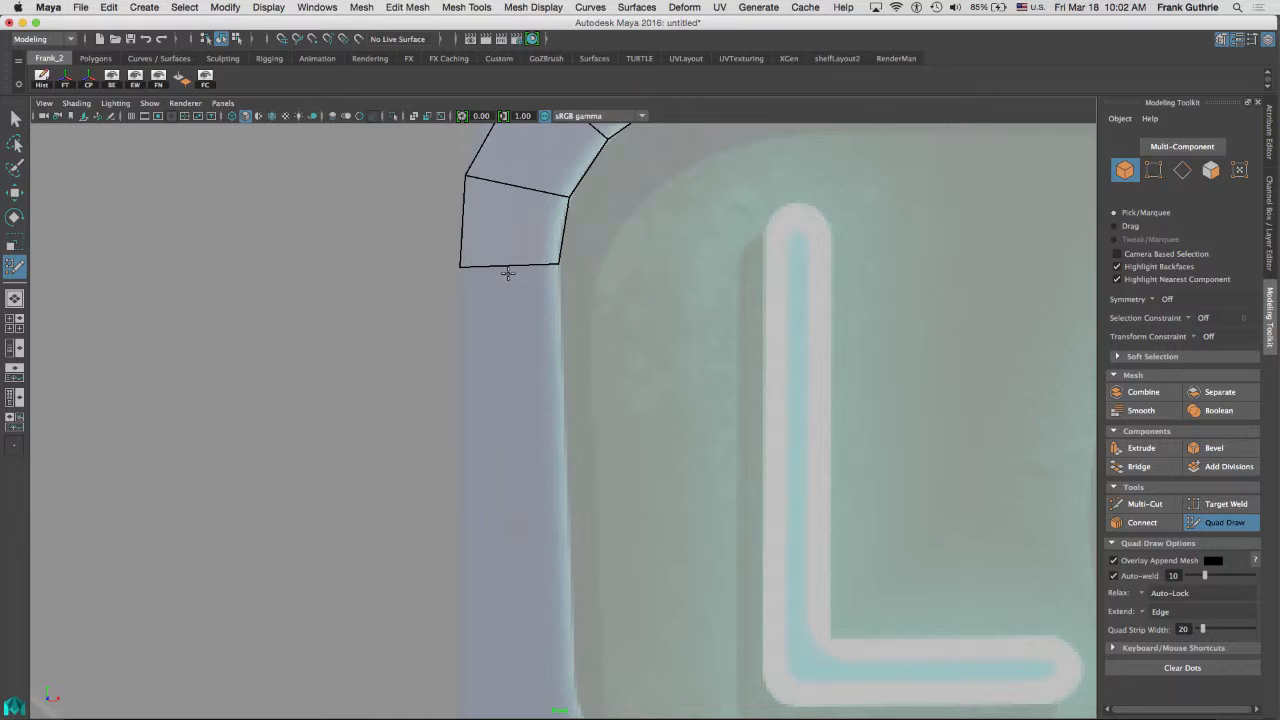
pyautogui.moveTo(508, 272)
pyautogui.mouseDown()
pyautogui.moveTo(514, 695)
pyautogui.moveTo(576, 693)
pyautogui.mouseUp()
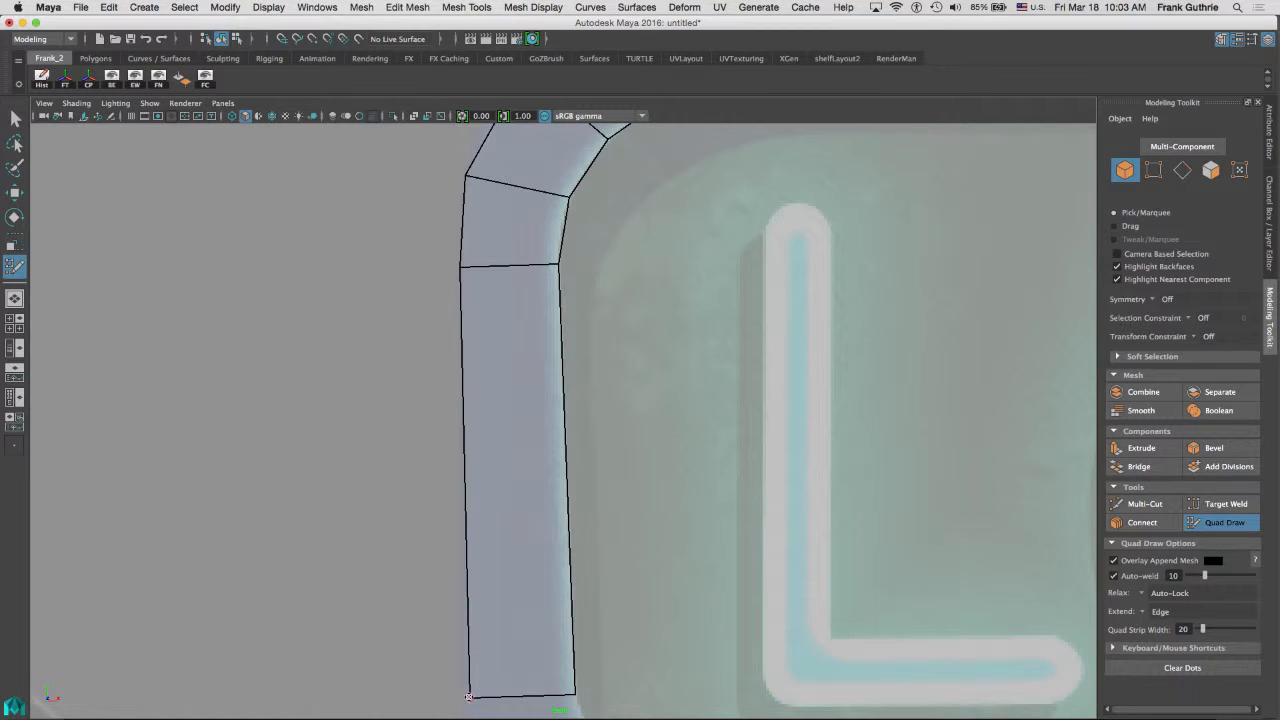
pyautogui.moveTo(469, 695); pyautogui.dragTo(456, 695)
pyautogui.keyDown('alt'); pyautogui.moveTo(470, 560); pyautogui.dragTo(470, 391, button='middle'); pyautogui.keyUp('alt')
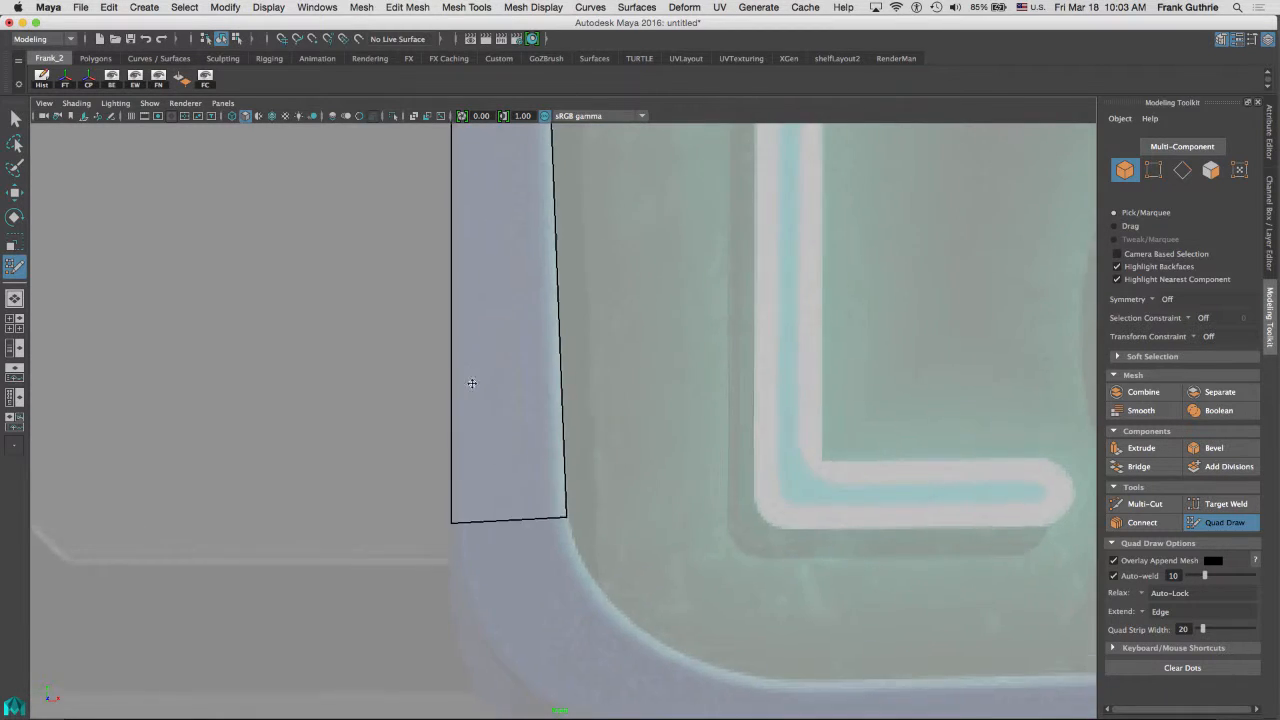
pyautogui.scroll(-3, 470, 391)
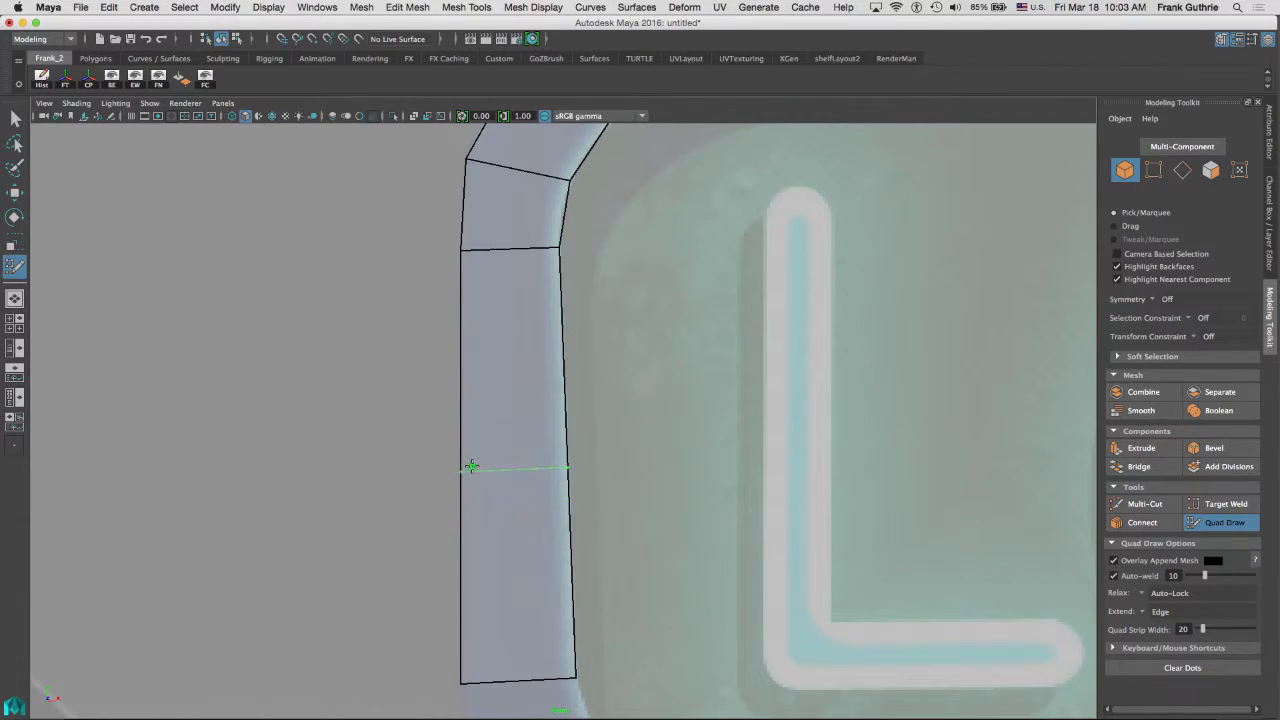
# - Insert three edge loops across the left strip and nudge its bottom vertices toward the lower-left corner
pyautogui.click(470, 455)
pyautogui.click(468, 352)
pyautogui.click(514, 576)
pyautogui.keyDown('alt'); pyautogui.moveTo(520, 600); pyautogui.dragTo(450, 250, button='middle'); pyautogui.keyUp('alt')
pyautogui.keyDown('alt'); pyautogui.moveTo(480, 355); pyautogui.dragTo(496, 344, button='middle'); pyautogui.keyUp('alt')
pyautogui.moveTo(498, 336); pyautogui.dragTo(500, 320)
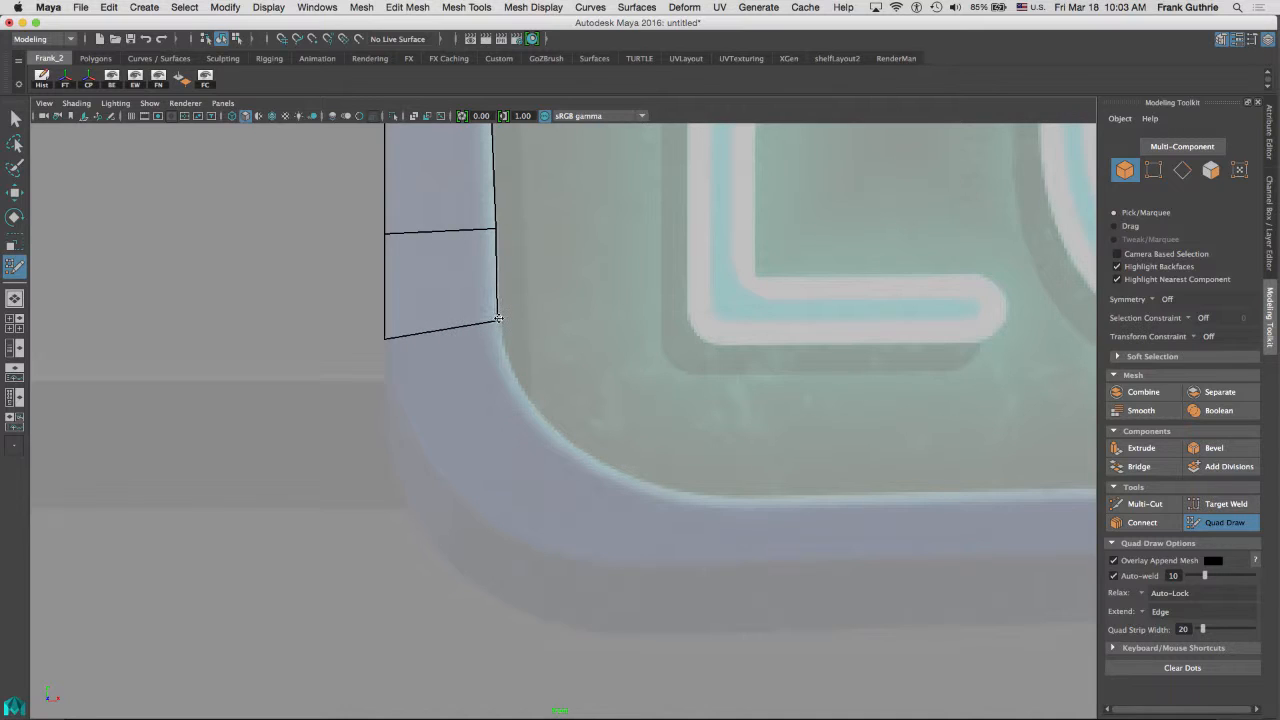
pyautogui.moveTo(497, 230); pyautogui.dragTo(494, 226)
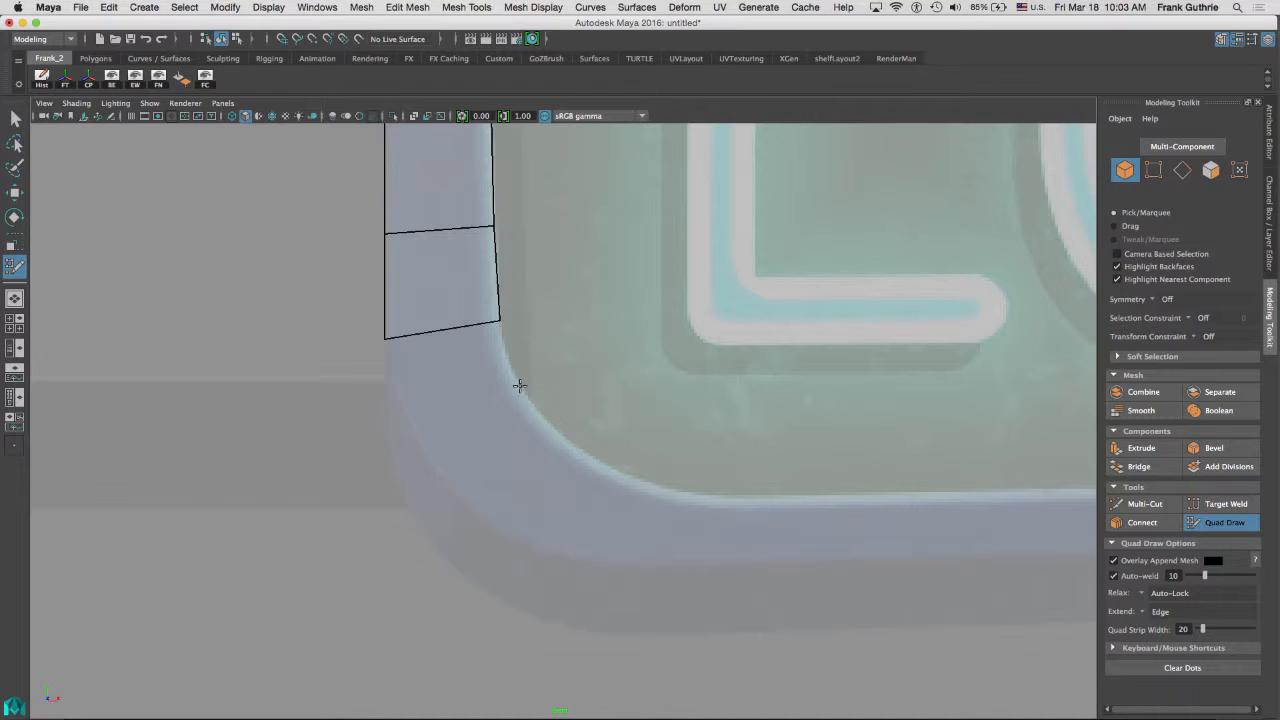
# - Wrap quads around the lower-left corner and stretch a long strip along the frame's bottom edge
pyautogui.moveTo(519, 385)
pyautogui.mouseDown()
pyautogui.moveTo(440, 440)
pyautogui.moveTo(650, 520)
pyautogui.mouseUp()
pyautogui.keyDown('alt'); pyautogui.moveTo(650, 520); pyautogui.dragTo(420, 377, button='middle'); pyautogui.keyUp('alt')
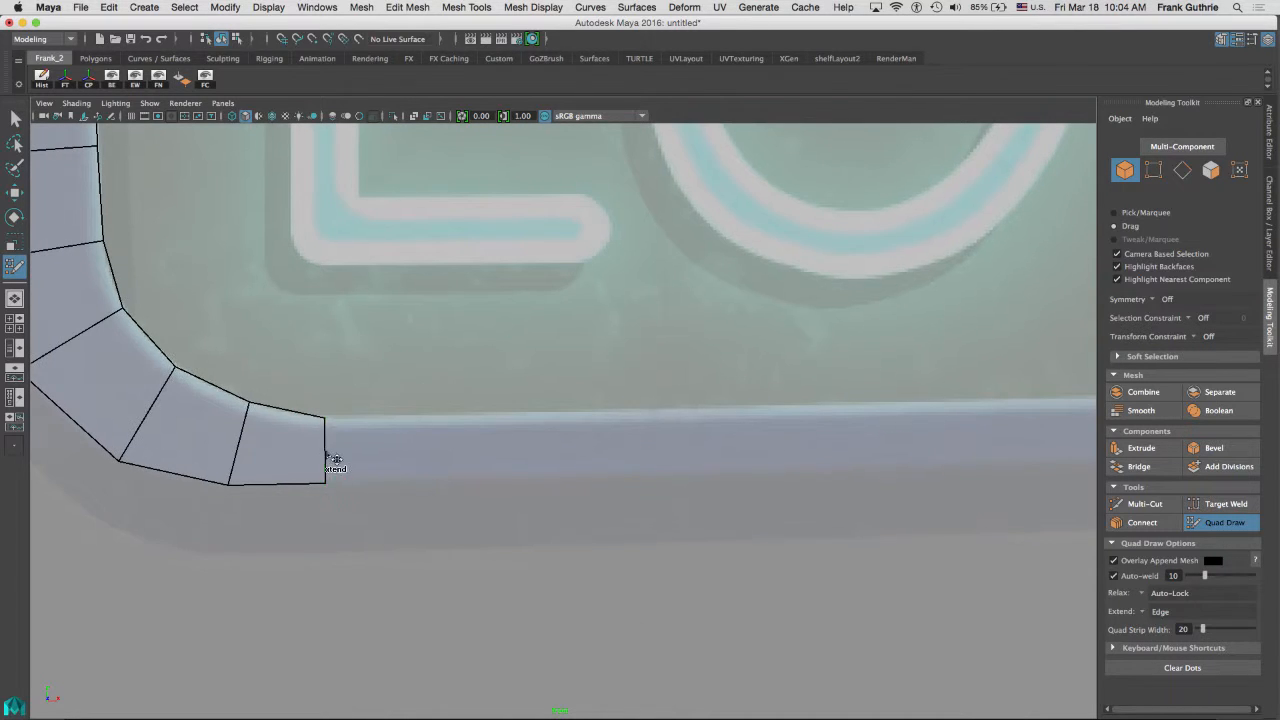
pyautogui.moveTo(340, 450); pyautogui.dragTo(1100, 440)
pyautogui.keyDown('alt'); pyautogui.moveTo(900, 430); pyautogui.dragTo(188, 425, button='middle'); pyautogui.keyUp('alt')
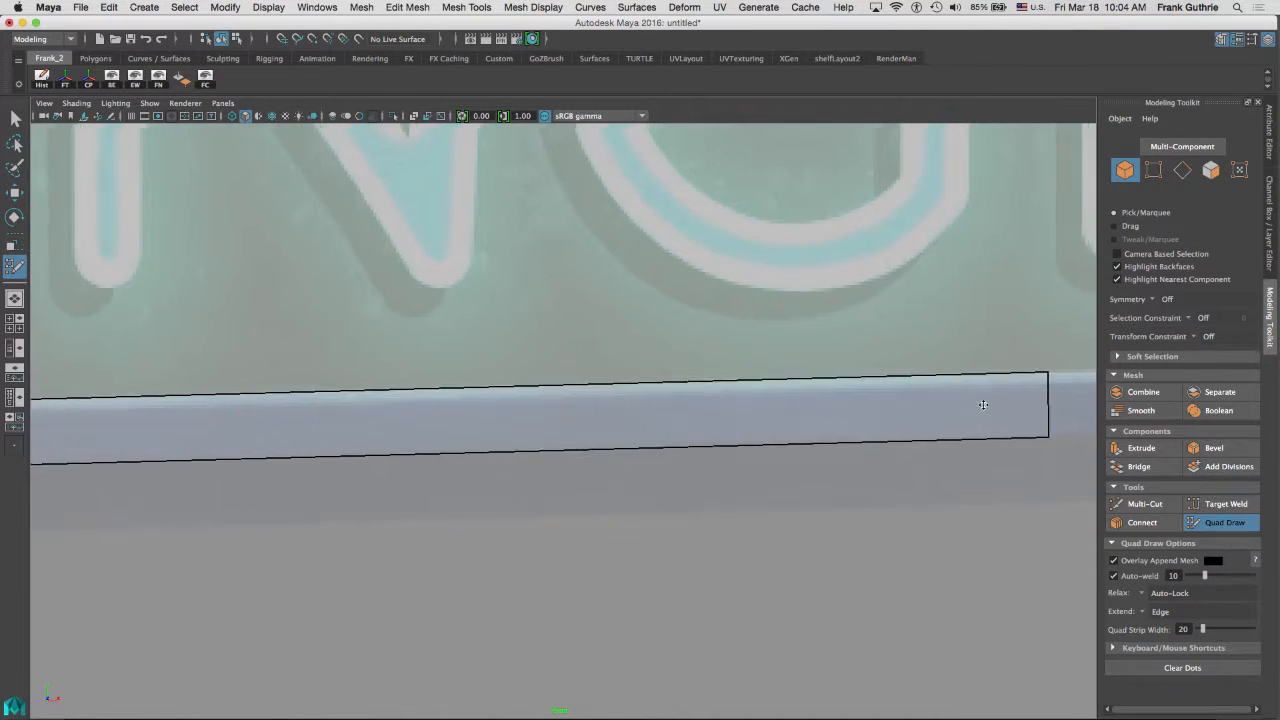
pyautogui.moveTo(188, 425); pyautogui.dragTo(510, 420)
pyautogui.keyDown('alt'); pyautogui.moveTo(700, 400); pyautogui.dragTo(500, 400, button='middle'); pyautogui.keyUp('alt')
pyautogui.moveTo(510, 420); pyautogui.dragTo(810, 410)
pyautogui.keyDown('alt'); pyautogui.moveTo(810, 360); pyautogui.dragTo(700, 360, button='right'); pyautogui.keyUp('alt')
pyautogui.moveTo(690, 420); pyautogui.dragTo(758, 428)
pyautogui.keyDown('alt'); pyautogui.moveTo(758, 428); pyautogui.dragTo(550, 400, button='middle'); pyautogui.keyUp('alt')
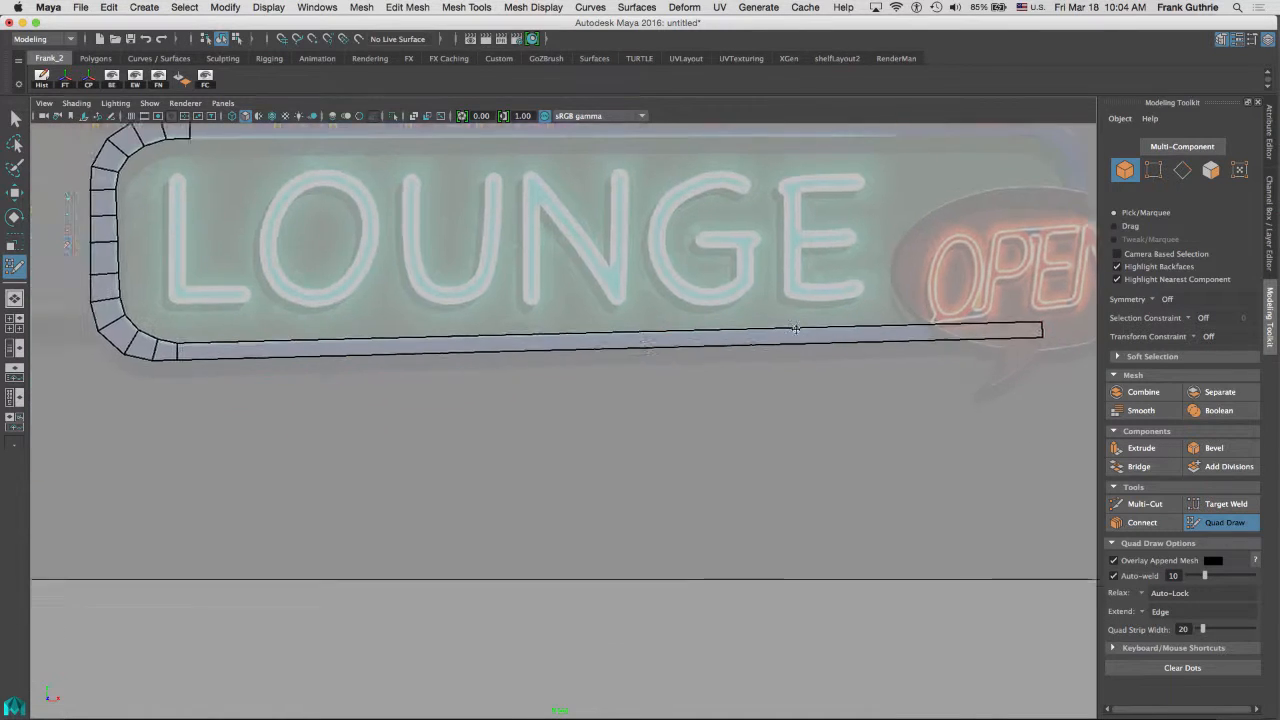
# - Subdivide the bottom strip into many evenly spaced quads with edge loops
pyautogui.click(550, 360)
pyautogui.click(772, 355)
pyautogui.click(324, 370)
pyautogui.keyDown('ctrl'); pyautogui.click(225, 370); pyautogui.keyUp('ctrl')
pyautogui.keyDown('ctrl'); pyautogui.click(432, 368); pyautogui.keyUp('ctrl')
pyautogui.keyDown('ctrl'); pyautogui.click(655, 362); pyautogui.keyUp('ctrl')
pyautogui.keyDown('ctrl'); pyautogui.click(882, 355); pyautogui.keyUp('ctrl')
pyautogui.keyDown('ctrl'); pyautogui.click(945, 355); pyautogui.keyUp('ctrl')
pyautogui.keyDown('ctrl'); pyautogui.click(830, 358); pyautogui.keyUp('ctrl')
pyautogui.keyDown('ctrl'); pyautogui.keyDown('shift'); pyautogui.moveTo(690, 362); pyautogui.dragTo(750, 362); pyautogui.keyUp('shift'); pyautogui.keyUp('ctrl')
pyautogui.keyDown('ctrl'); pyautogui.click(715, 360); pyautogui.keyUp('ctrl')
pyautogui.keyDown('ctrl'); pyautogui.click(730, 358); pyautogui.keyUp('ctrl')
pyautogui.keyDown('ctrl'); pyautogui.click(603, 371); pyautogui.keyUp('ctrl')
pyautogui.keyDown('ctrl'); pyautogui.click(488, 370); pyautogui.keyUp('ctrl')
pyautogui.keyDown('ctrl'); pyautogui.click(380, 370); pyautogui.keyUp('ctrl')
pyautogui.keyDown('ctrl'); pyautogui.click(273, 372); pyautogui.keyUp('ctrl')
pyautogui.keyDown('ctrl'); pyautogui.click(178, 373); pyautogui.keyUp('ctrl')
pyautogui.keyDown('ctrl'); pyautogui.click(198, 373); pyautogui.keyUp('ctrl')
pyautogui.keyDown('ctrl'); pyautogui.click(250, 372); pyautogui.keyUp('ctrl')
pyautogui.keyDown('ctrl'); pyautogui.click(353, 370); pyautogui.keyUp('ctrl')
pyautogui.keyDown('ctrl'); pyautogui.click(408, 368); pyautogui.keyUp('ctrl')
pyautogui.keyDown('ctrl'); pyautogui.click(463, 367); pyautogui.keyUp('ctrl')
pyautogui.keyDown('ctrl'); pyautogui.click(520, 366); pyautogui.keyUp('ctrl')
pyautogui.keyDown('ctrl'); pyautogui.click(578, 364); pyautogui.keyUp('ctrl')
pyautogui.scroll(-3, 357, 246)
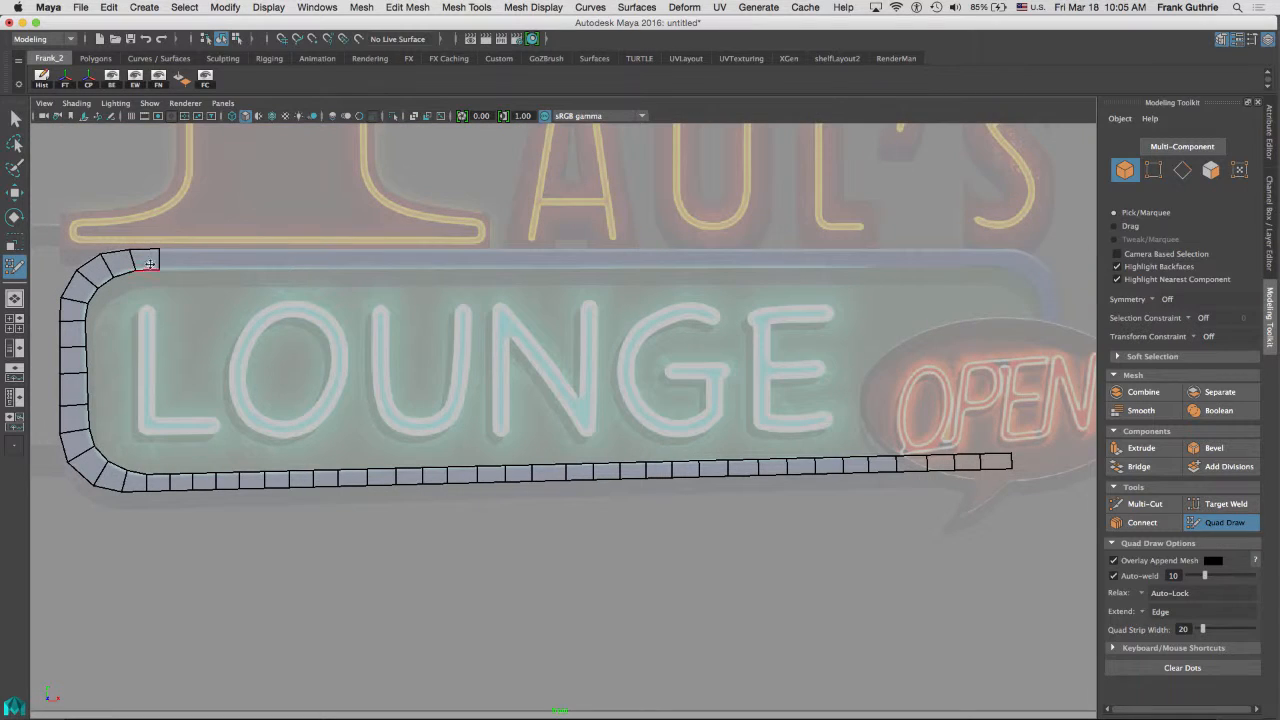
# - Extend a long strip along the top edge and fill quads around the upper-right curved corner
pyautogui.keyDown('ctrl'); pyautogui.keyDown('shift'); pyautogui.moveTo(160, 265); pyautogui.dragTo(1010, 260); pyautogui.keyUp('shift'); pyautogui.keyUp('ctrl')
pyautogui.scroll(4, 1000, 260)
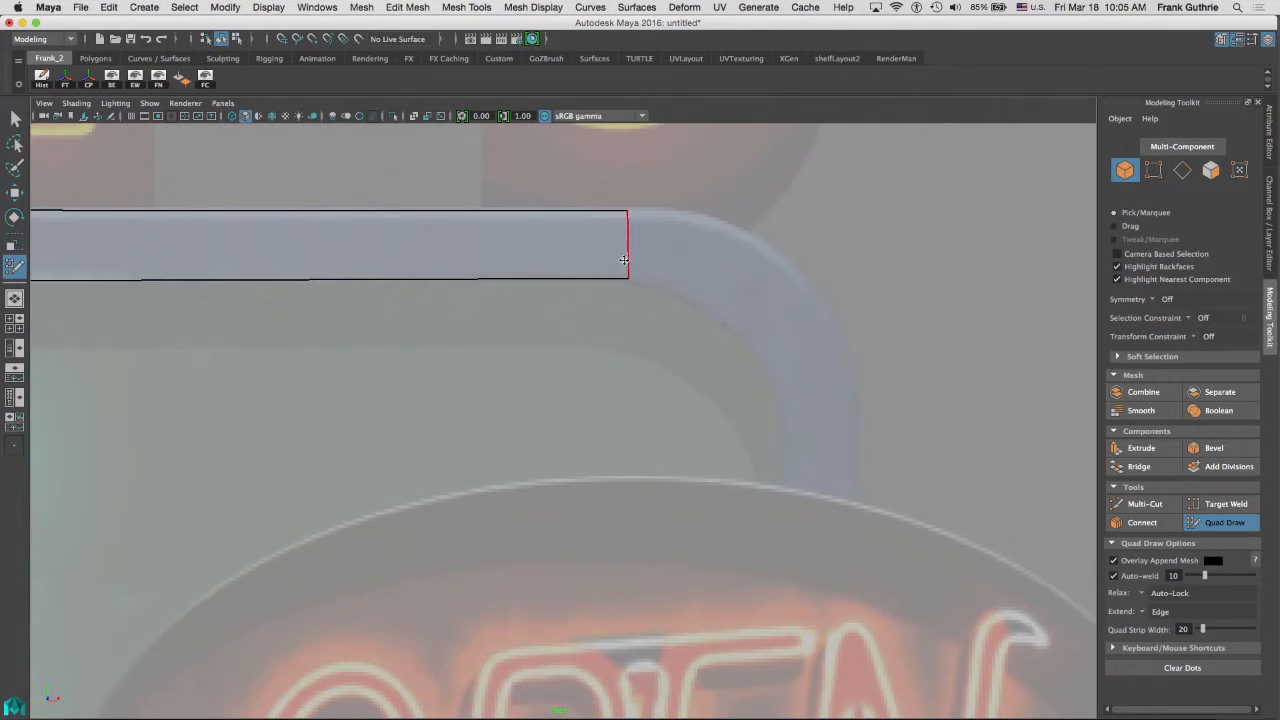
pyautogui.moveTo(625, 257); pyautogui.dragTo(615, 209, button='middle')
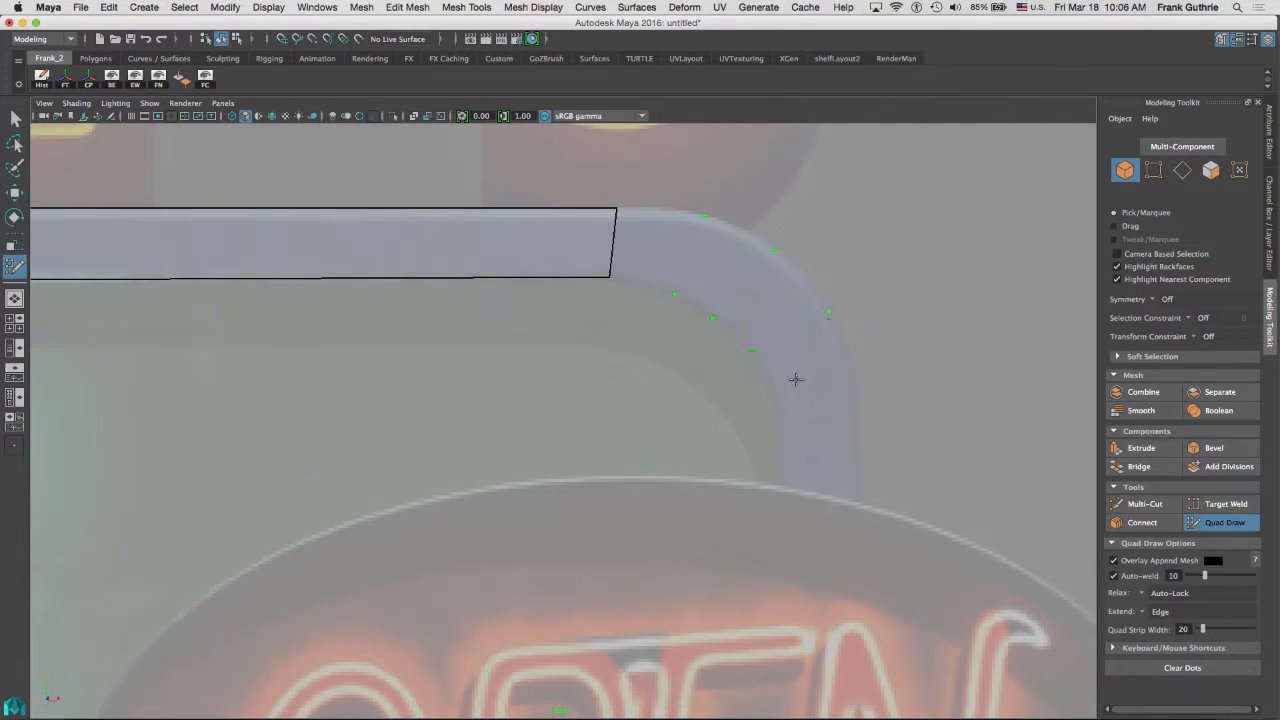
pyautogui.keyDown('shift'); pyautogui.moveTo(783, 450); pyautogui.dragTo(640, 240); pyautogui.keyUp('shift')
pyautogui.scroll(-5, 640, 240)
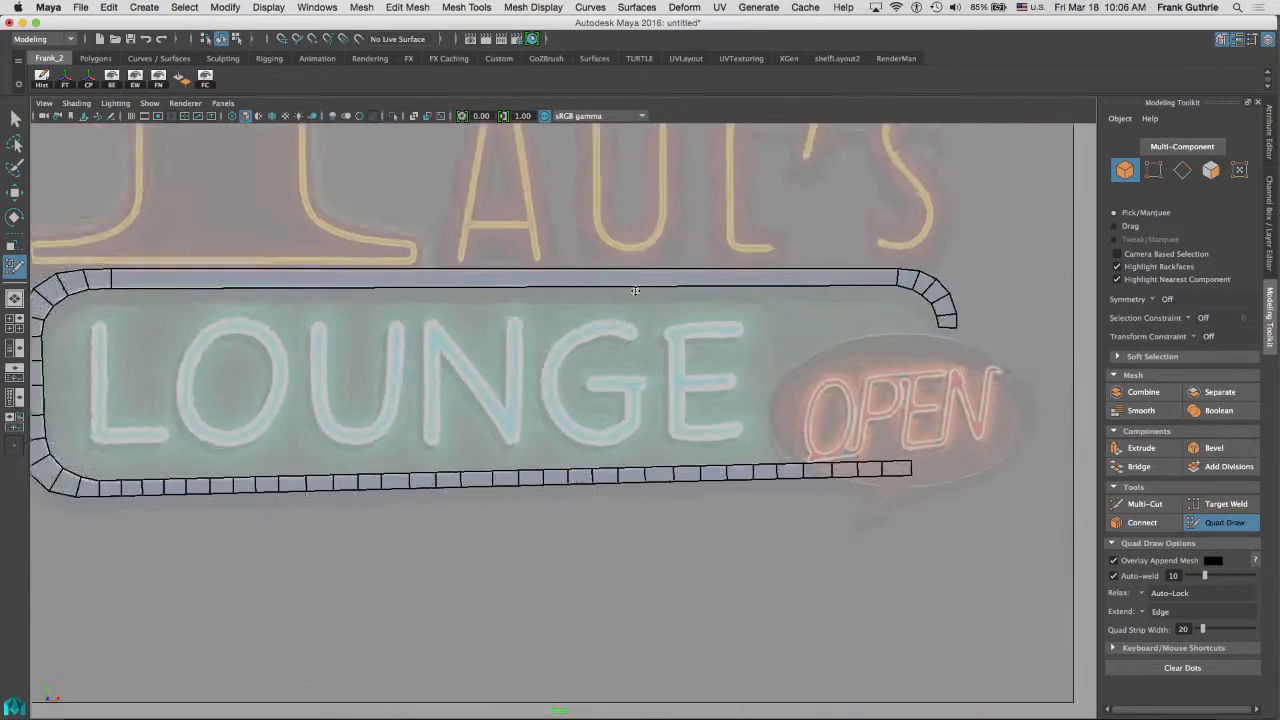
pyautogui.keyDown('alt'); pyautogui.moveTo(700, 300); pyautogui.dragTo(624, 279, button='middle'); pyautogui.keyUp('alt')
# - Subdivide the top strip into many evenly spaced quads with edge loops
pyautogui.click(560, 232)
pyautogui.click(300, 232)
pyautogui.click(811, 238)
pyautogui.click(687, 236)
pyautogui.click(433, 234)
pyautogui.click(175, 234)
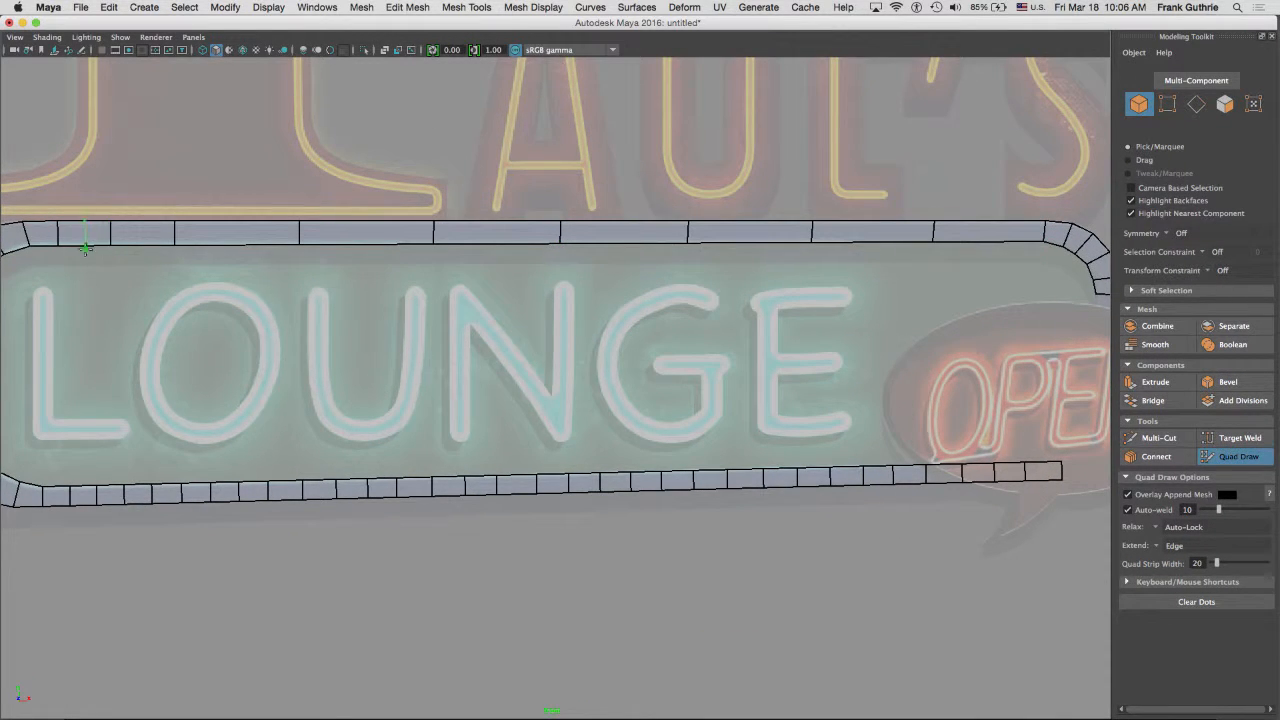
pyautogui.click(85, 236)
pyautogui.click(143, 236)
pyautogui.click(236, 234)
pyautogui.click(203, 234)
pyautogui.click(365, 234)
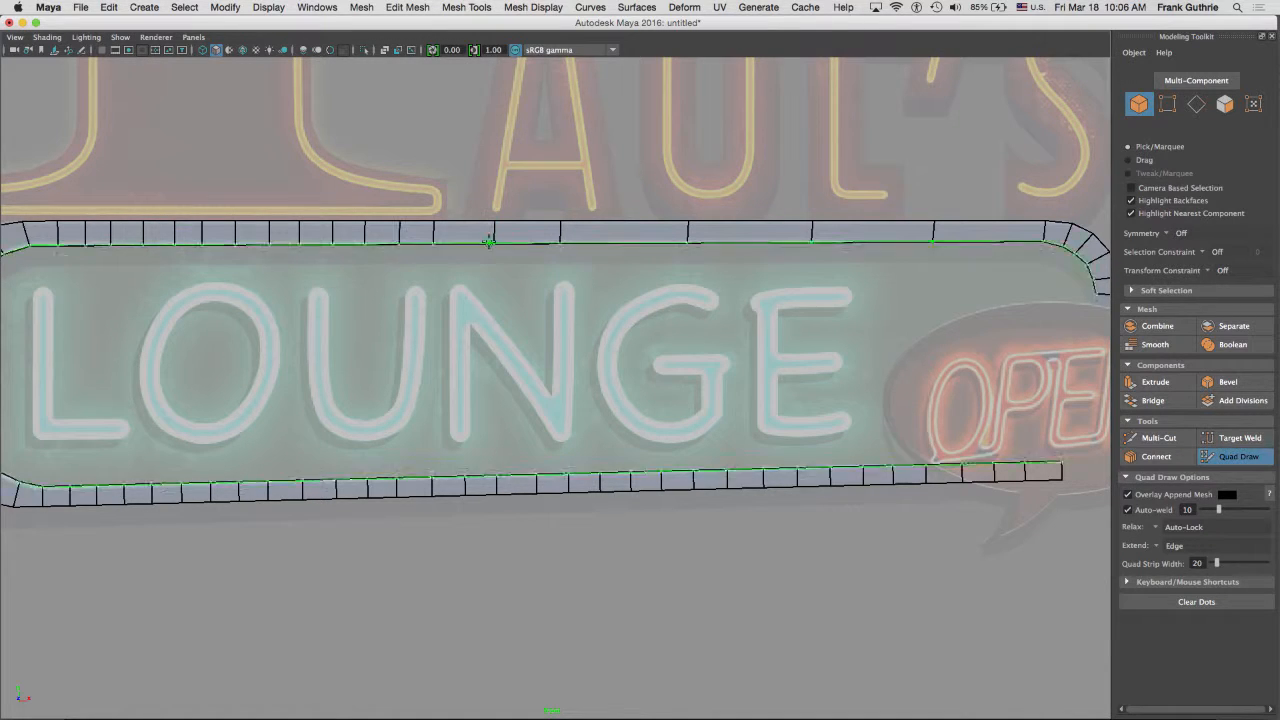
pyautogui.click(470, 238)
pyautogui.click(526, 238)
pyautogui.click(610, 238)
pyautogui.click(592, 240)
pyautogui.click(652, 238)
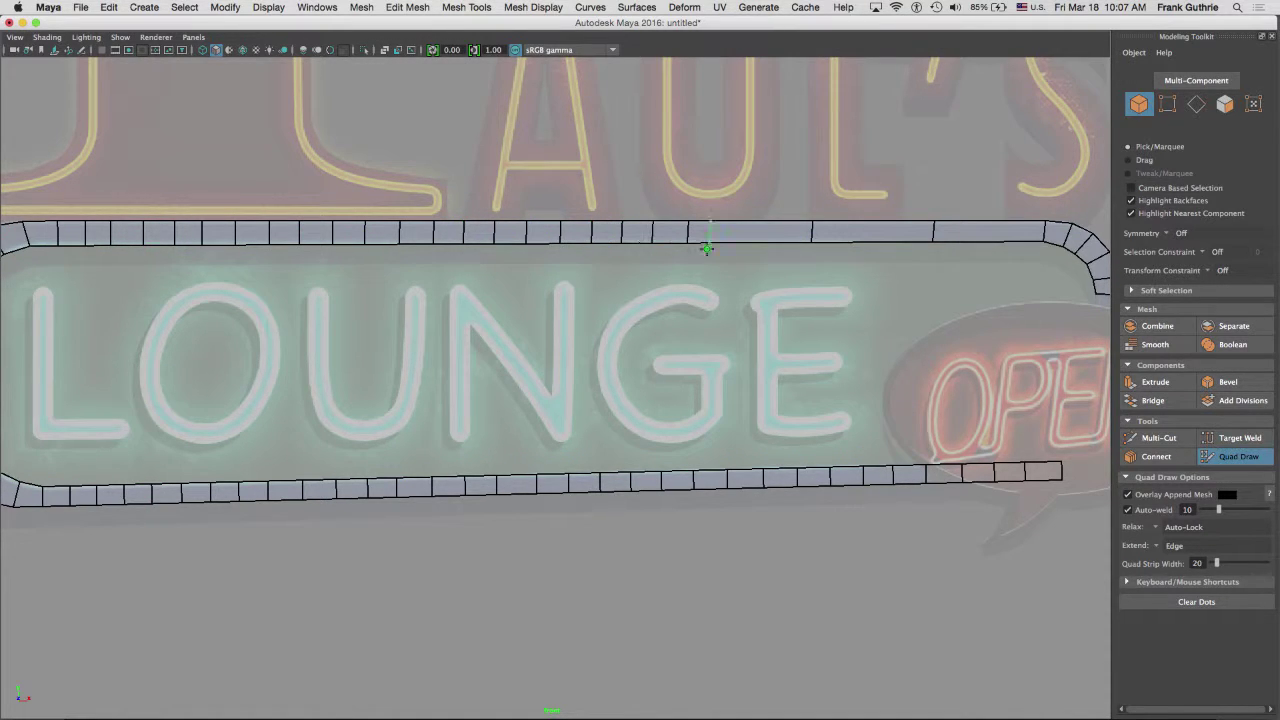
pyautogui.click(870, 238)
pyautogui.click(998, 234)
# - Switch camera view and draw quads curving up around the OPEN bubble to meet the top mesh
pyautogui.press('space')
pyautogui.click(1057, 332)
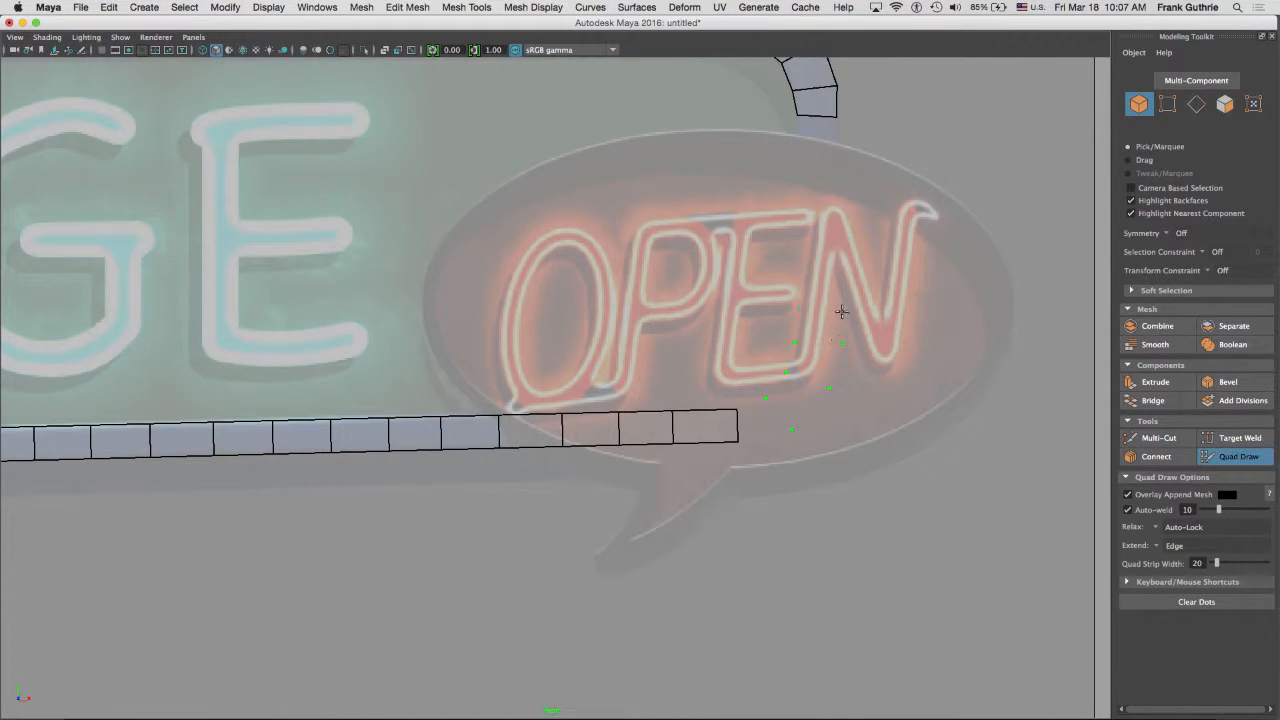
pyautogui.keyDown('shift'); pyautogui.click(765, 420); pyautogui.keyUp('shift')
pyautogui.keyDown('shift'); pyautogui.click(810, 400); pyautogui.keyUp('shift')
pyautogui.keyDown('shift'); pyautogui.click(815, 345); pyautogui.keyUp('shift')
pyautogui.keyDown('shift'); pyautogui.click(820, 280); pyautogui.keyUp('shift')
# - Reshape the vertices at the bend beside the OPEN bubble so the strip follows the tube smoothly
pyautogui.keyDown('alt'); pyautogui.moveTo(808, 150); pyautogui.dragTo(808, 400, button='middle'); pyautogui.keyUp('alt')
pyautogui.keyDown('alt'); pyautogui.moveTo(700, 300); pyautogui.dragTo(780, 380, button='middle'); pyautogui.keyUp('alt')
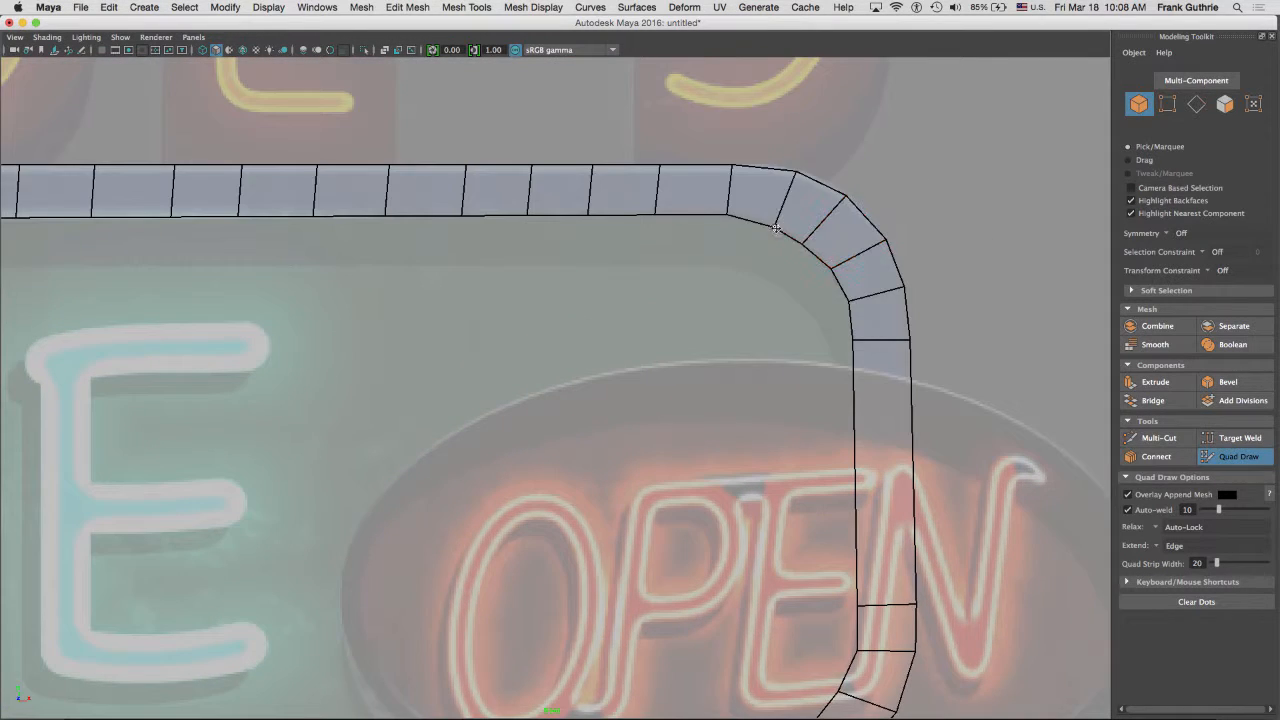
pyautogui.keyDown('alt'); pyautogui.moveTo(800, 230); pyautogui.dragTo(808, 400, button='middle'); pyautogui.keyUp('alt')
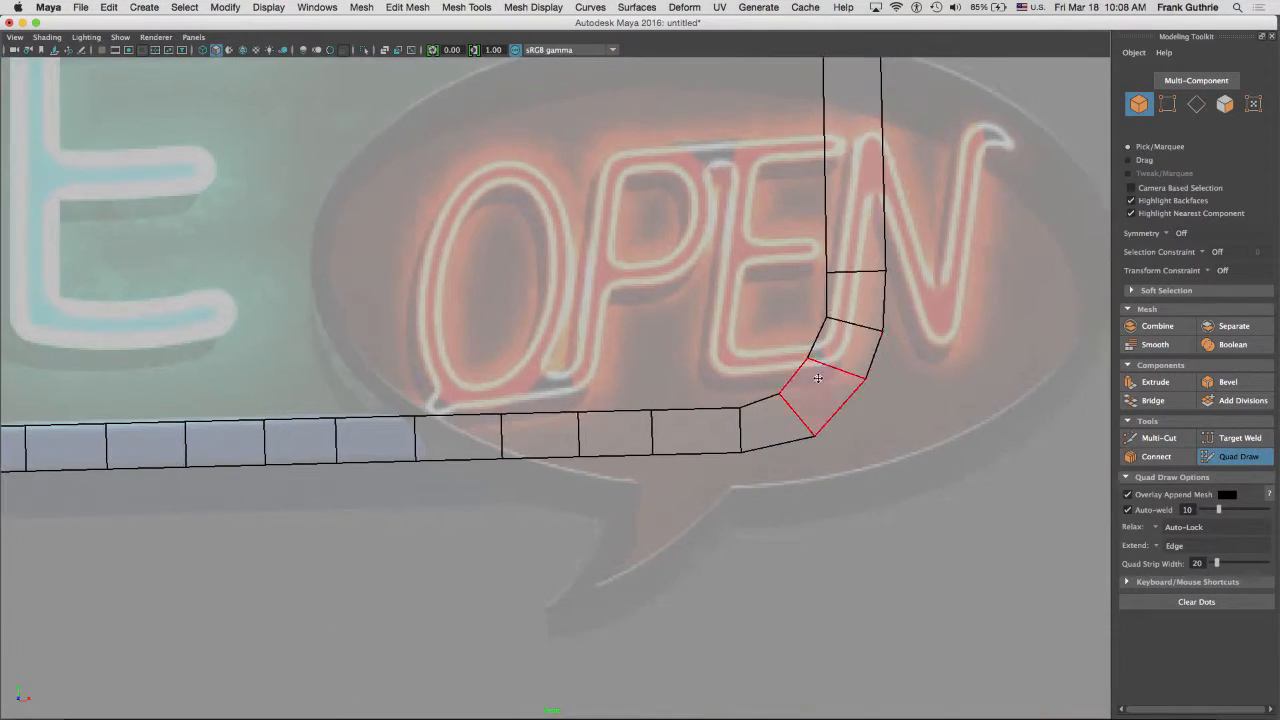
pyautogui.moveTo(808, 365); pyautogui.dragTo(815, 360)
pyautogui.moveTo(828, 270)
pyautogui.mouseDown()
pyautogui.moveTo(830, 285)
pyautogui.moveTo(830, 240)
pyautogui.mouseUp()
pyautogui.moveTo(750, 405)
pyautogui.mouseDown()
pyautogui.moveTo(740, 410)
pyautogui.moveTo(790, 395)
pyautogui.mouseUp()
# - Add edge loops near the bend and along the vertical strip beside the OPEN bubble
pyautogui.keyDown('ctrl'); pyautogui.click(700, 430); pyautogui.keyUp('ctrl')
pyautogui.keyDown('ctrl'); pyautogui.click(640, 432); pyautogui.keyUp('ctrl')
pyautogui.click(850, 200)
pyautogui.keyDown('alt'); pyautogui.moveTo(815, 295); pyautogui.dragTo(780, 380, button='middle'); pyautogui.keyUp('alt')
pyautogui.keyDown('ctrl'); pyautogui.click(800, 248); pyautogui.keyUp('ctrl')
pyautogui.keyDown('ctrl'); pyautogui.click(800, 318); pyautogui.keyUp('ctrl')
pyautogui.keyDown('ctrl'); pyautogui.click(800, 160); pyautogui.keyUp('ctrl')
pyautogui.keyDown('ctrl'); pyautogui.click(806, 210); pyautogui.keyUp('ctrl')
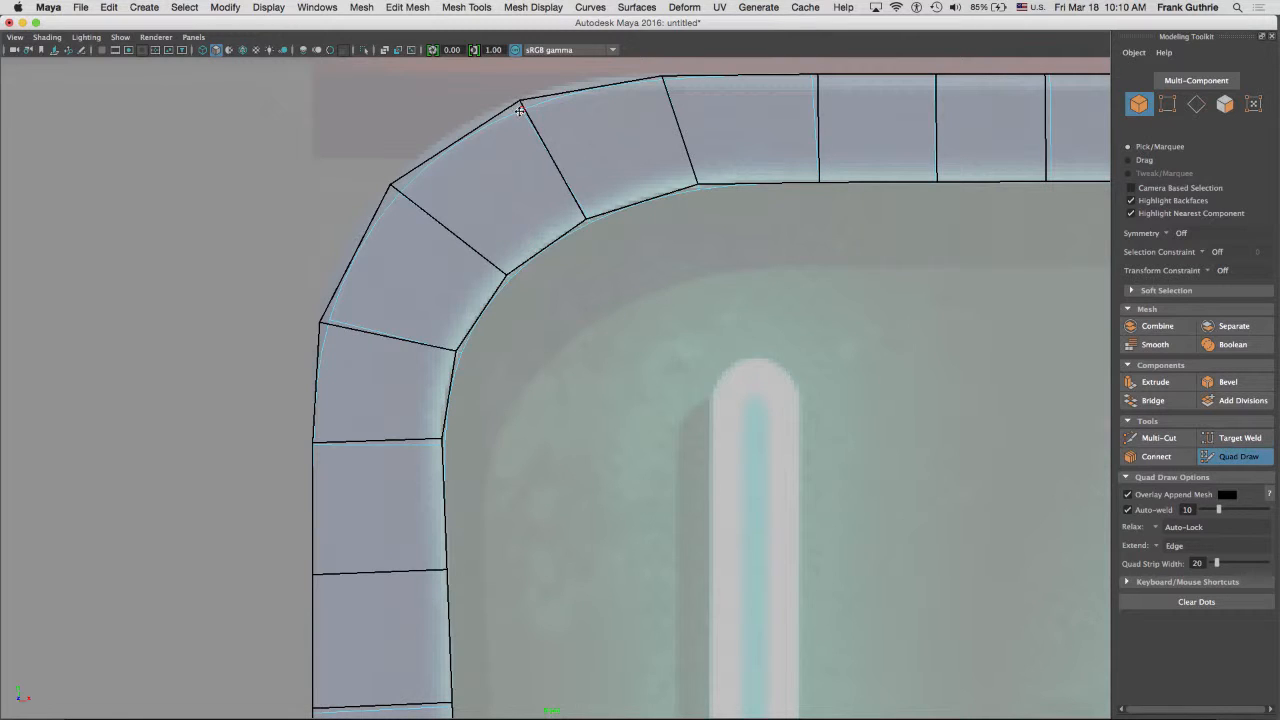
# - Drag the outer and inner arc vertices of the corner quads onto the sign's rounded border
pyautogui.moveTo(520, 110); pyautogui.dragTo(515, 90)
pyautogui.moveTo(398, 193); pyautogui.dragTo(385, 185)
pyautogui.moveTo(322, 322); pyautogui.dragTo(314, 322)
pyautogui.moveTo(456, 349); pyautogui.dragTo(446, 352)
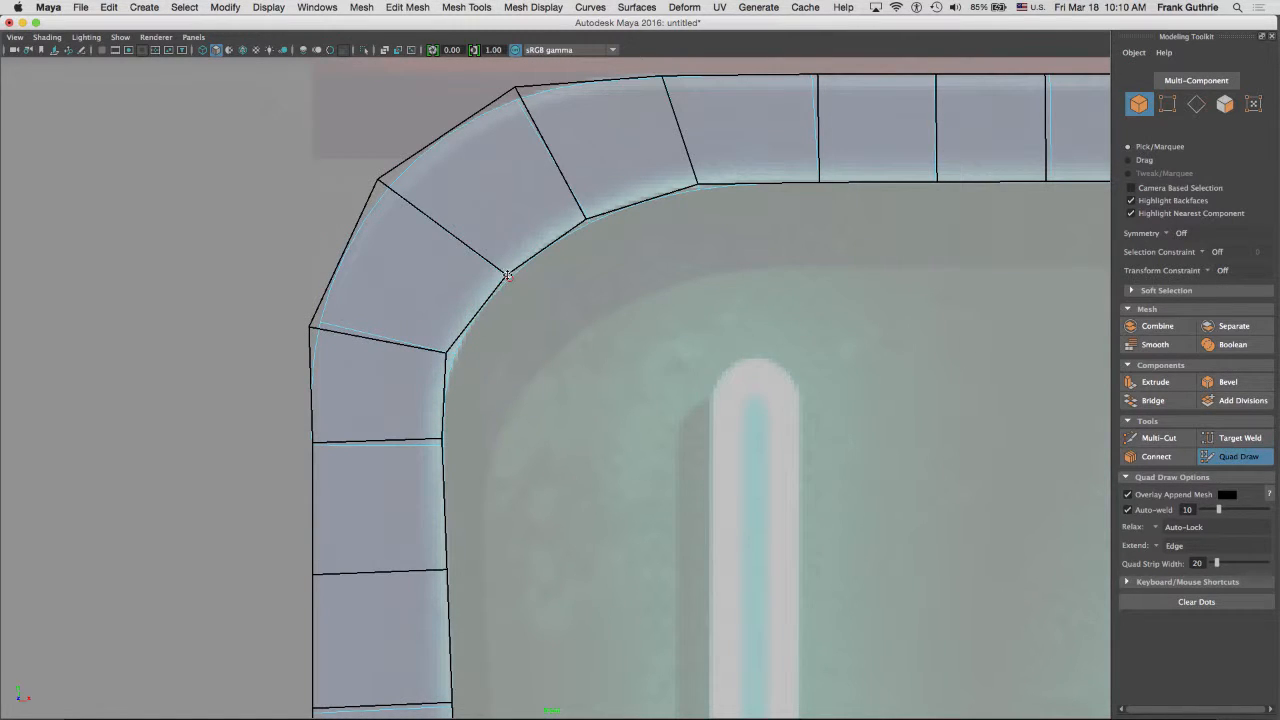
pyautogui.moveTo(508, 276); pyautogui.dragTo(506, 272)
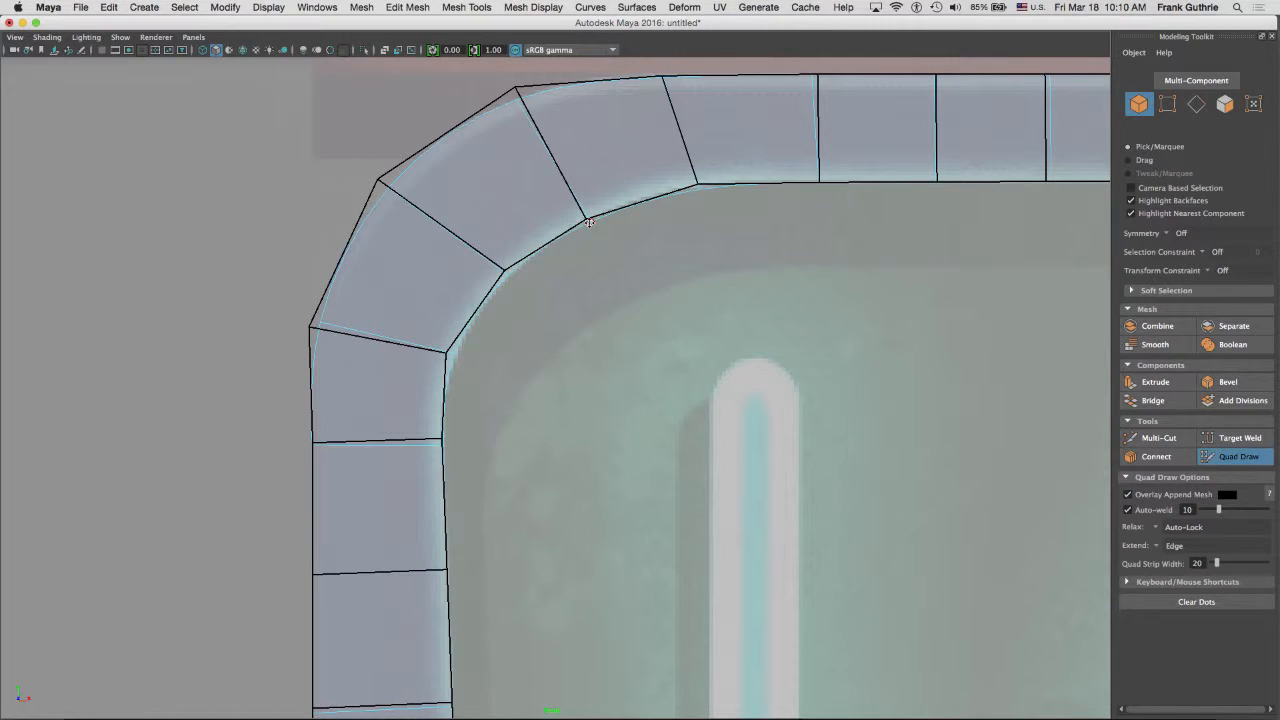
pyautogui.moveTo(589, 229); pyautogui.dragTo(580, 218)
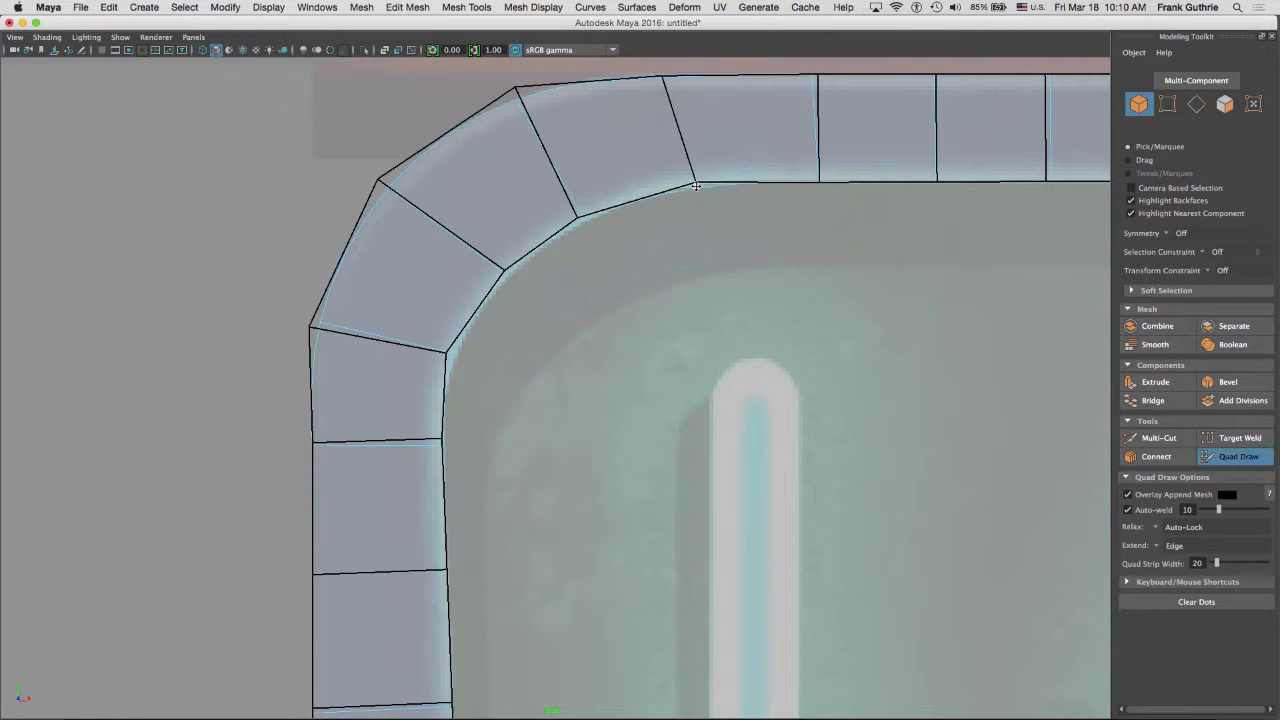
pyautogui.moveTo(699, 188); pyautogui.dragTo(690, 181)
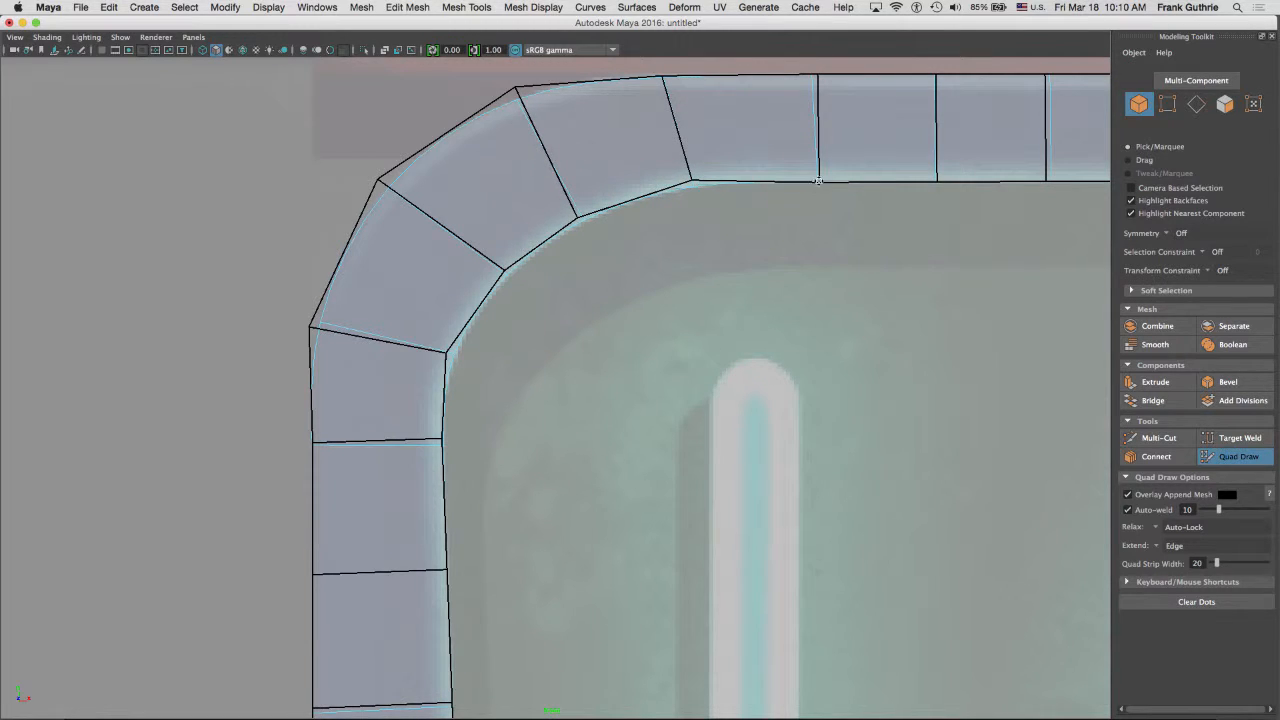
pyautogui.moveTo(818, 182); pyautogui.dragTo(820, 179)
# - Fit the remaining corner vertices to the border curve, then restore the full Maya interface
pyautogui.moveTo(565, 473)
pyautogui.keyDown('alt'); pyautogui.mouseDown(button='middle')
pyautogui.moveTo(520, 377)
pyautogui.moveTo(599, 228)
pyautogui.mouseUp(button='middle'); pyautogui.keyUp('alt')
pyautogui.scroll(-2, 587, 305)
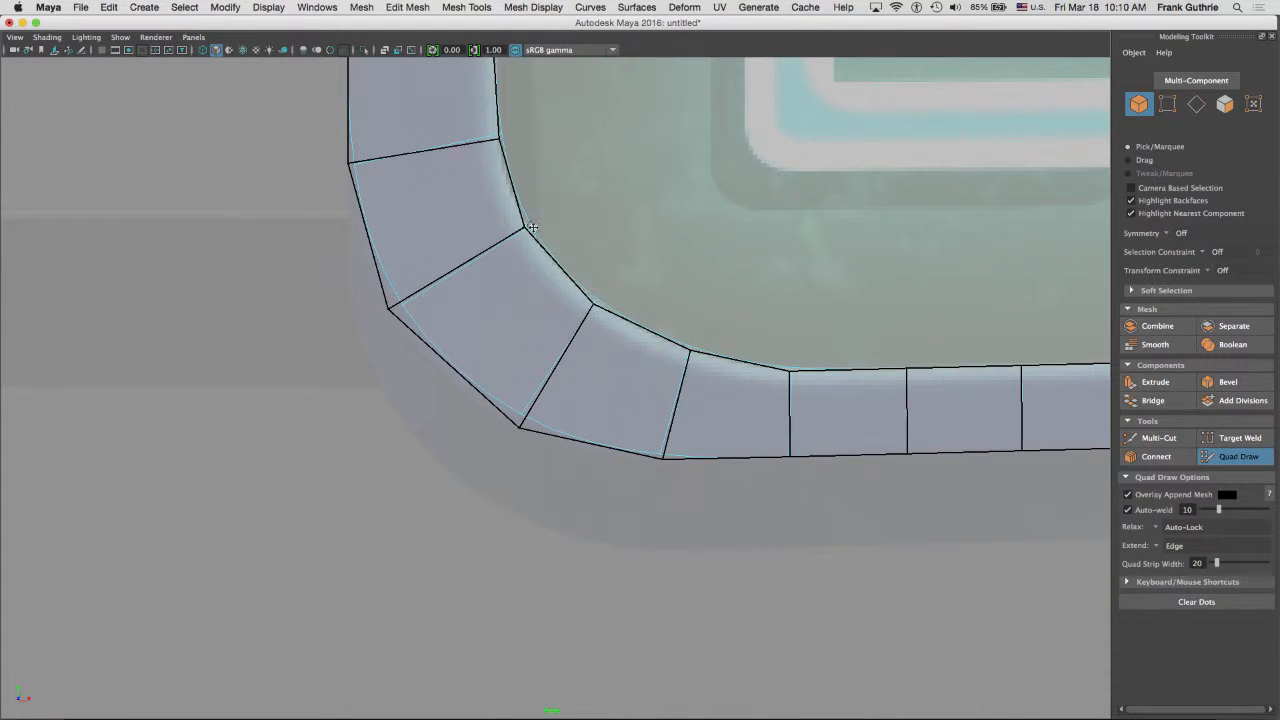
pyautogui.scroll(5, 560, 300)
pyautogui.keyDown('alt'); pyautogui.moveTo(637, 211); pyautogui.dragTo(700, 330, button='middle'); pyautogui.keyUp('alt')
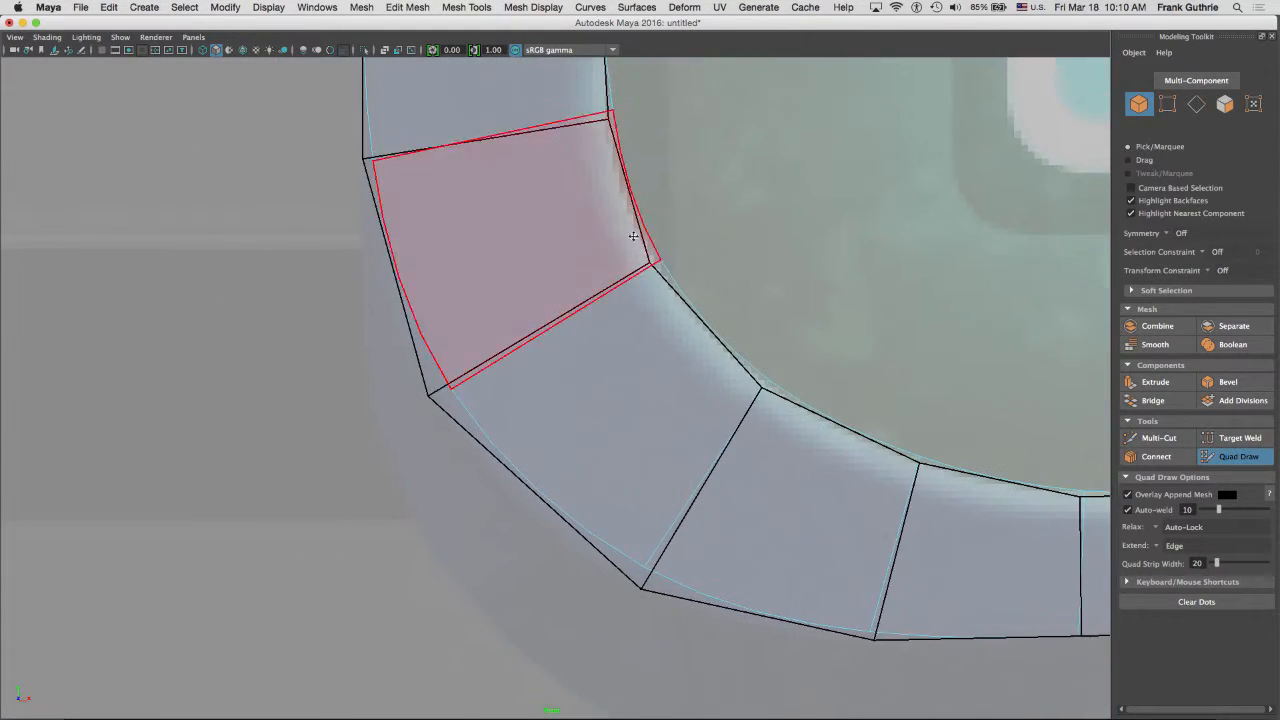
pyautogui.keyDown('alt'); pyautogui.moveTo(620, 270); pyautogui.dragTo(700, 450, button='middle'); pyautogui.keyUp('alt')
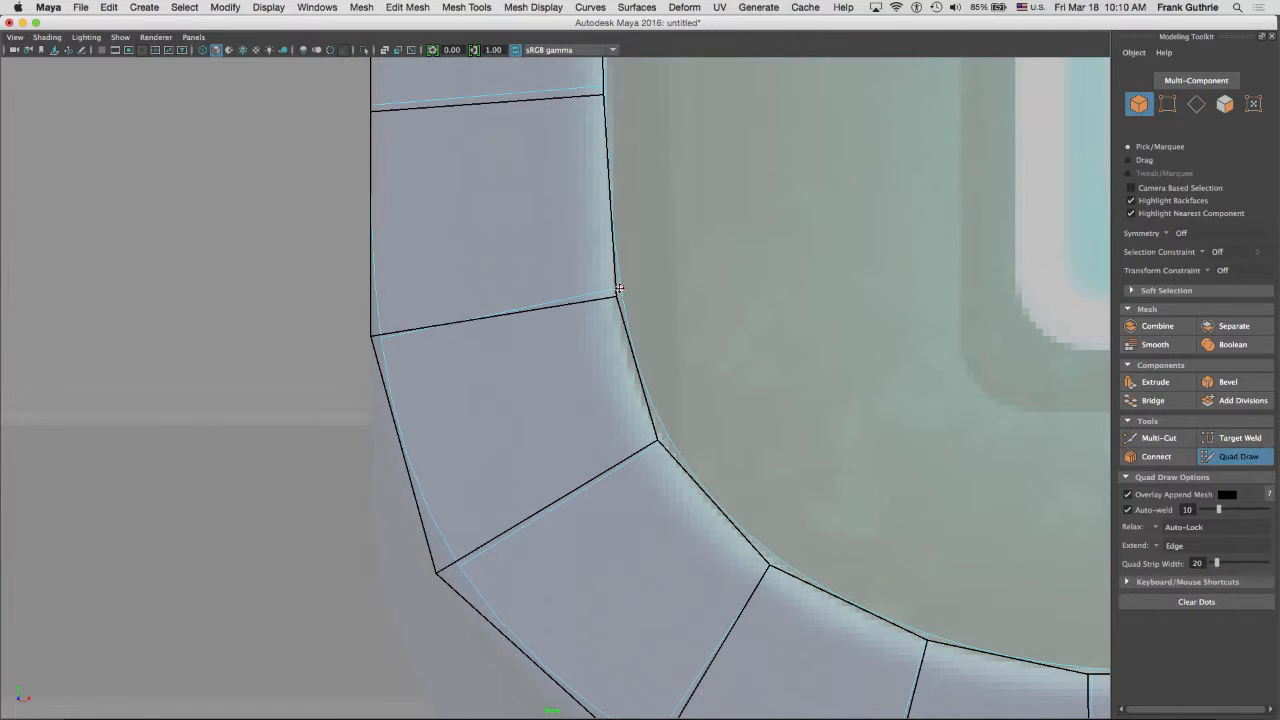
pyautogui.moveTo(618, 289); pyautogui.dragTo(608, 303, button='middle')
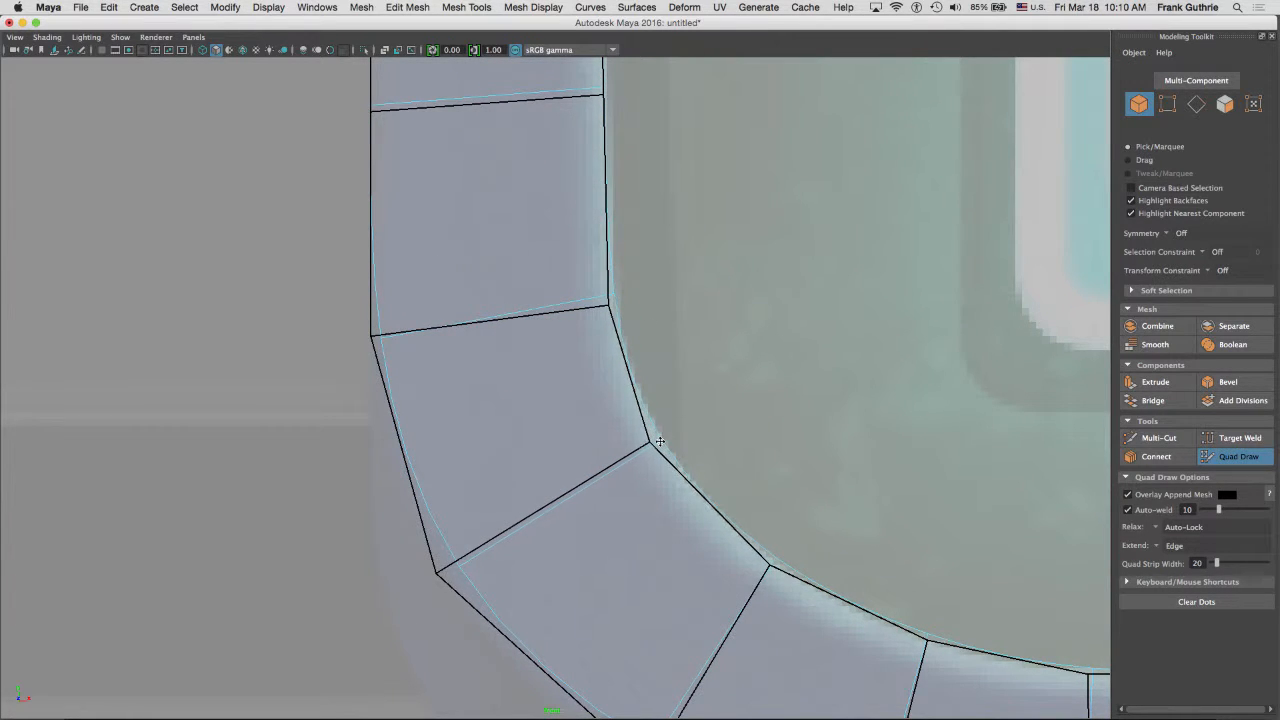
pyautogui.keyDown('alt'); pyautogui.moveTo(640, 420); pyautogui.dragTo(525, 360); pyautogui.keyUp('alt')
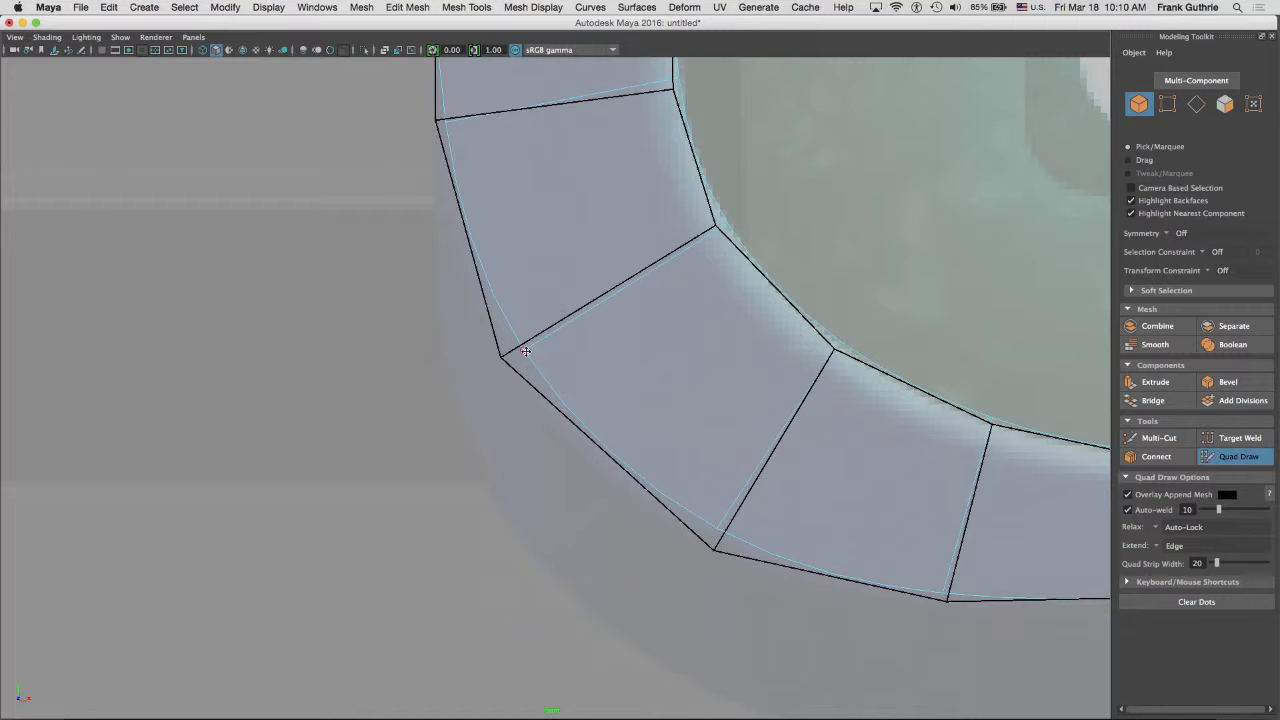
pyautogui.moveTo(502, 357); pyautogui.dragTo(485, 367, button='middle')
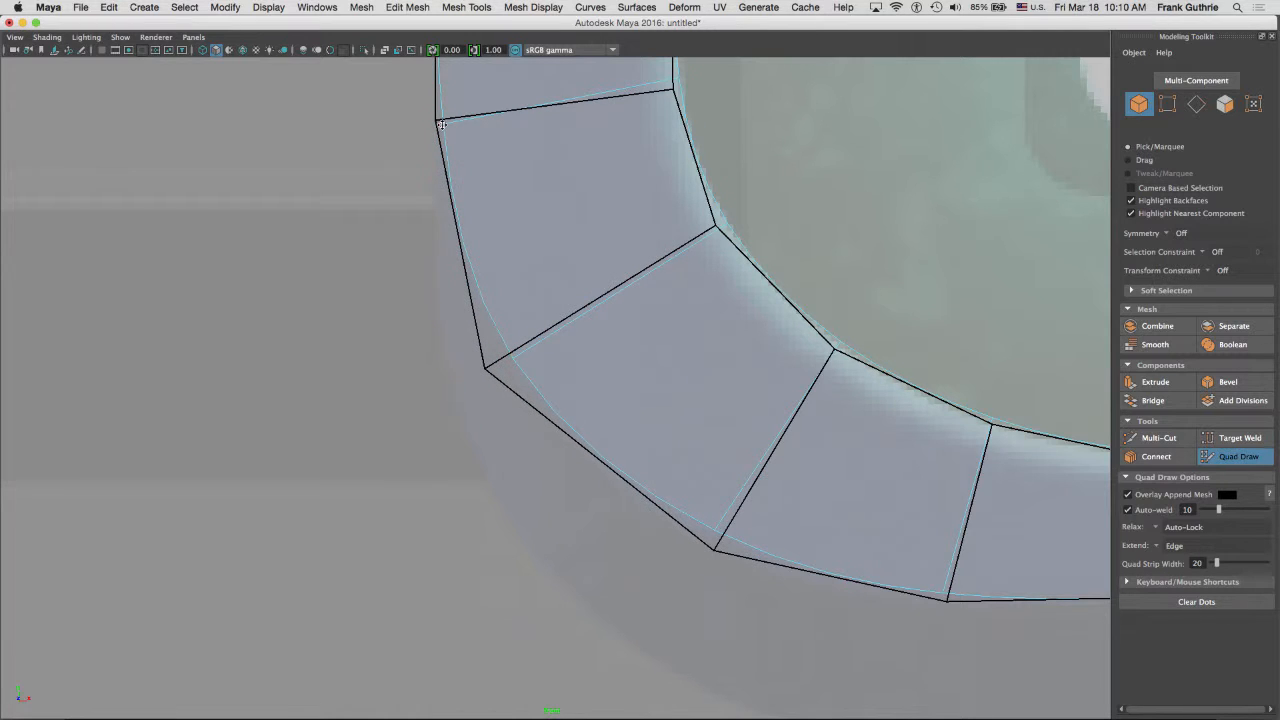
pyautogui.keyDown('alt'); pyautogui.moveTo(720, 315); pyautogui.dragTo(509, 361); pyautogui.keyUp('alt')
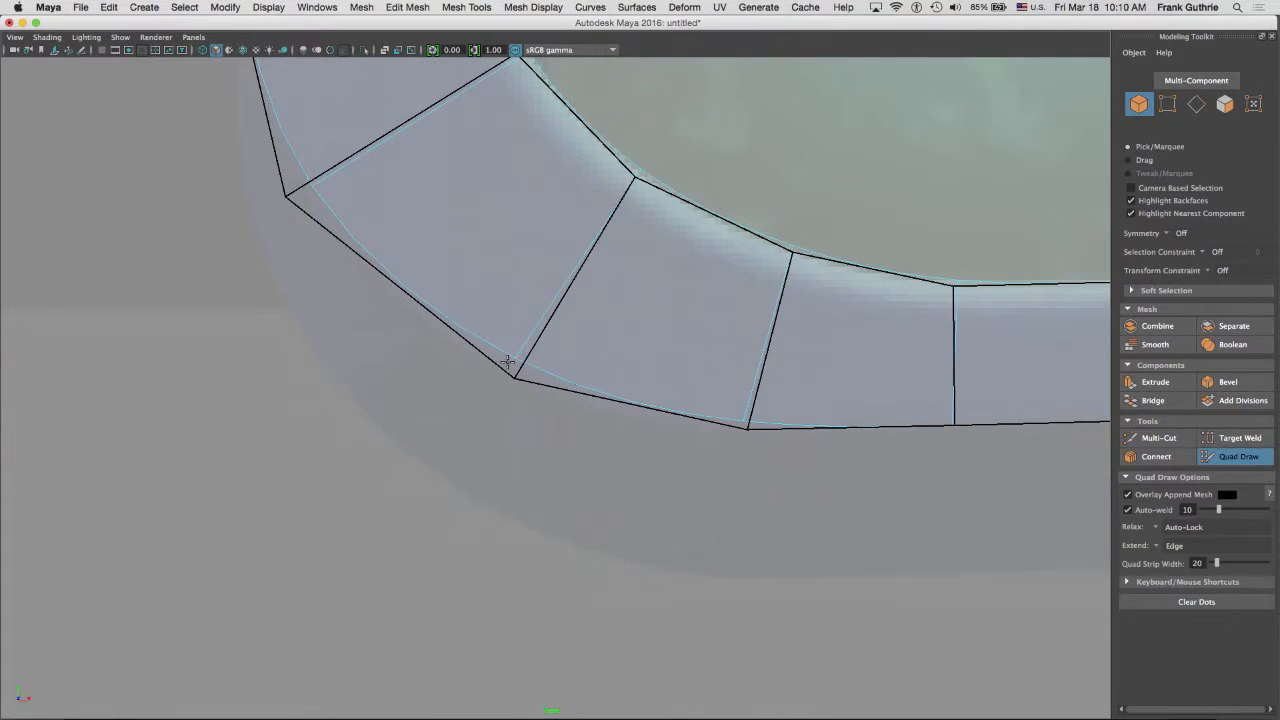
pyautogui.moveTo(514, 358); pyautogui.dragTo(520, 372, button='middle')
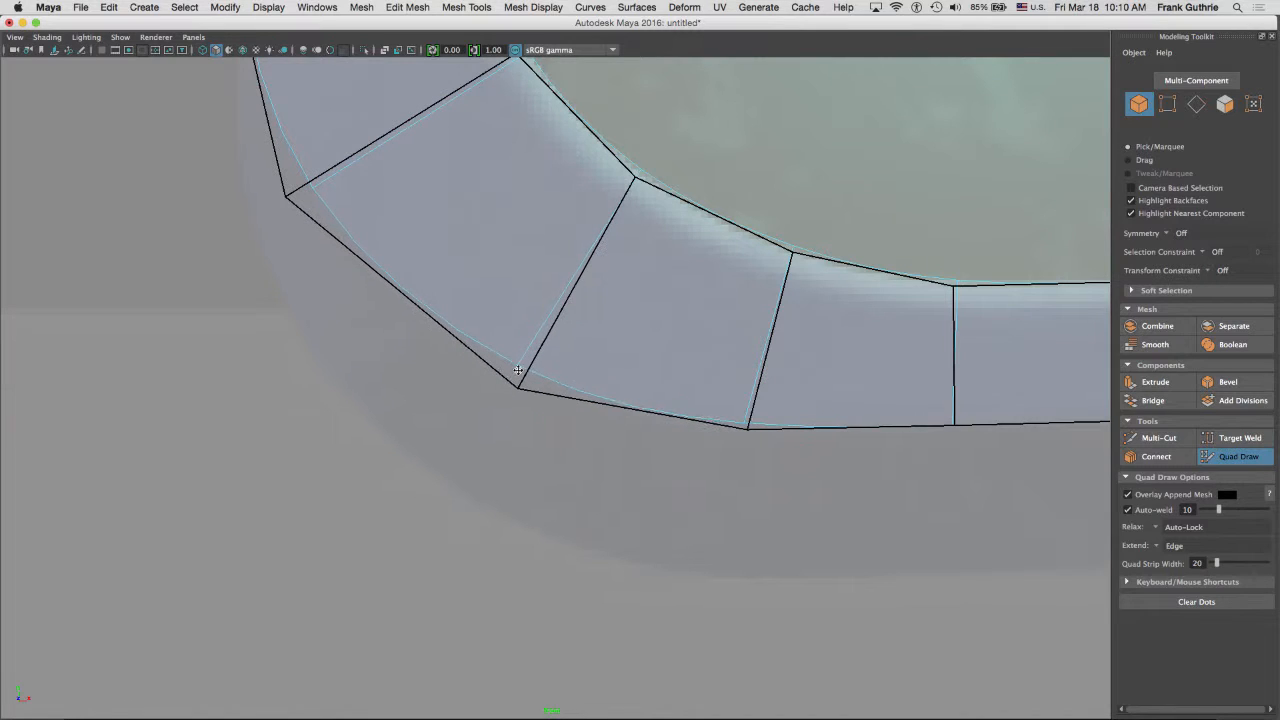
pyautogui.moveTo(640, 176); pyautogui.dragTo(631, 183, button='middle')
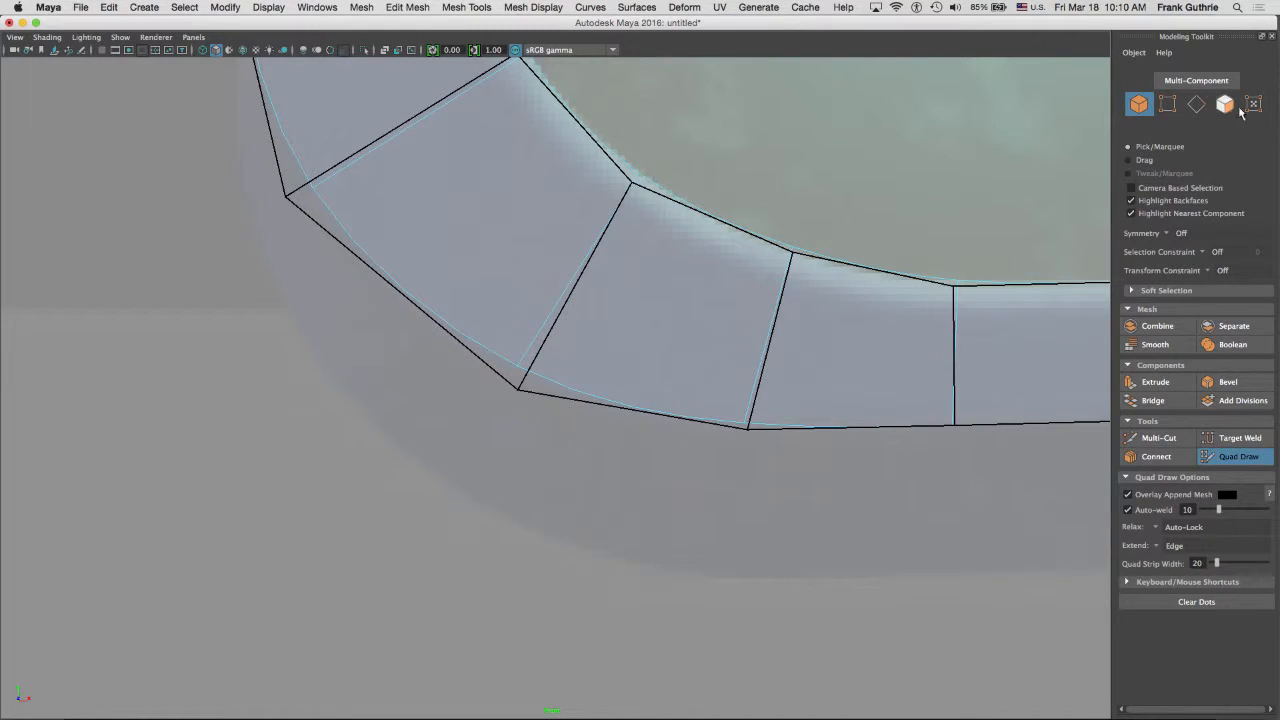
pyautogui.hotkey('ctrl', 'space')
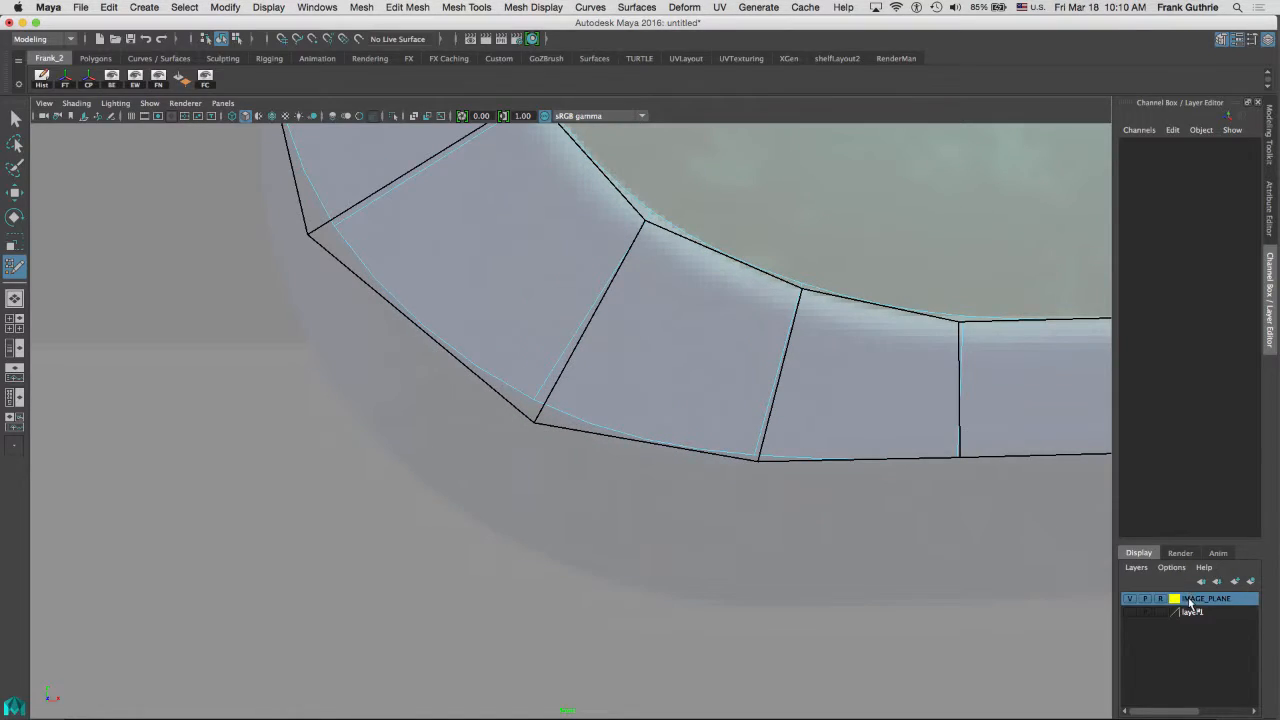
# - Select the IMAGE_PLANE layer's objects and raise Alpha Gain to about 0.66, returning to the Channel Box
pyautogui.rightClick(1192, 605)
pyautogui.click(1195, 494)
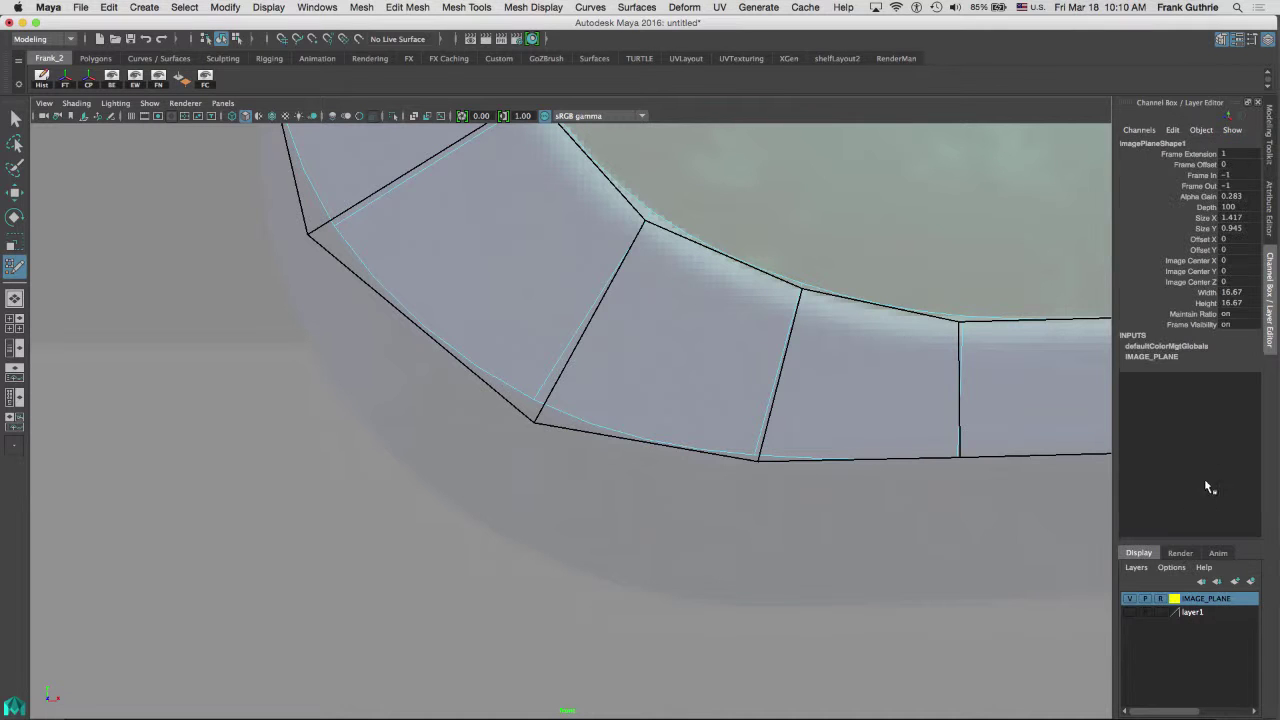
pyautogui.click(1270, 200)
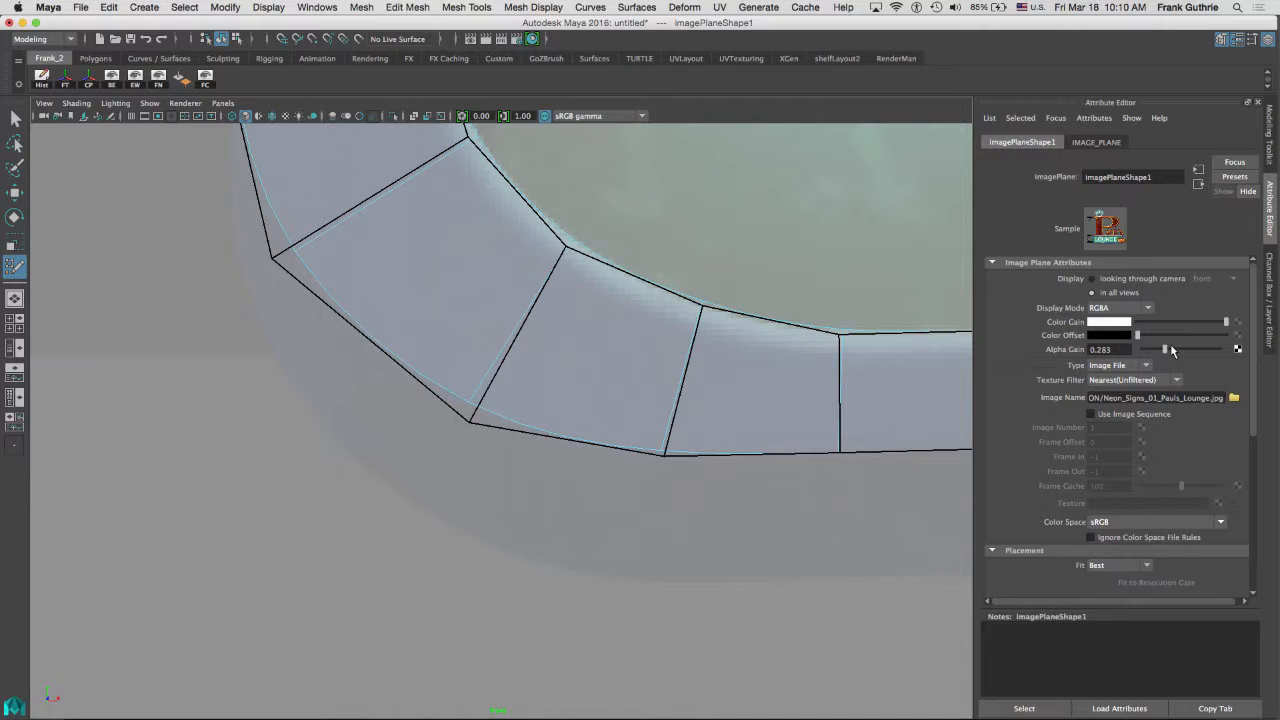
pyautogui.moveTo(1168, 349); pyautogui.dragTo(1193, 349)
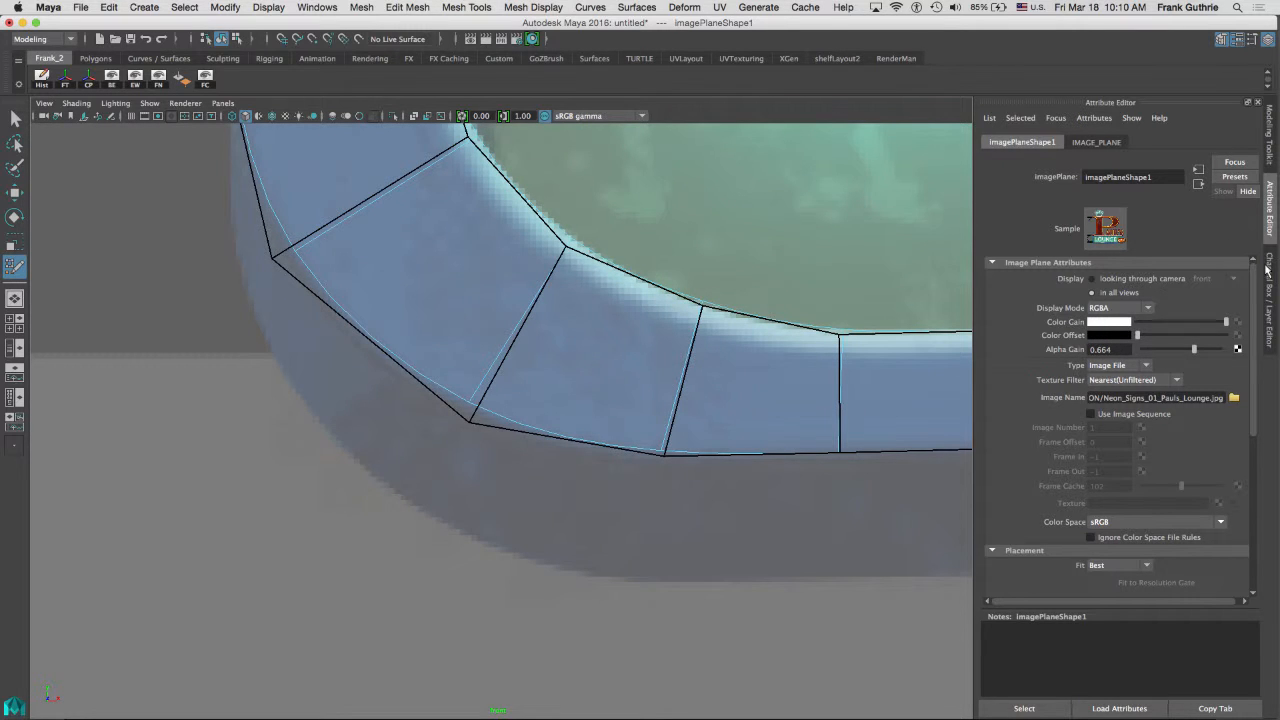
pyautogui.click(1270, 268)
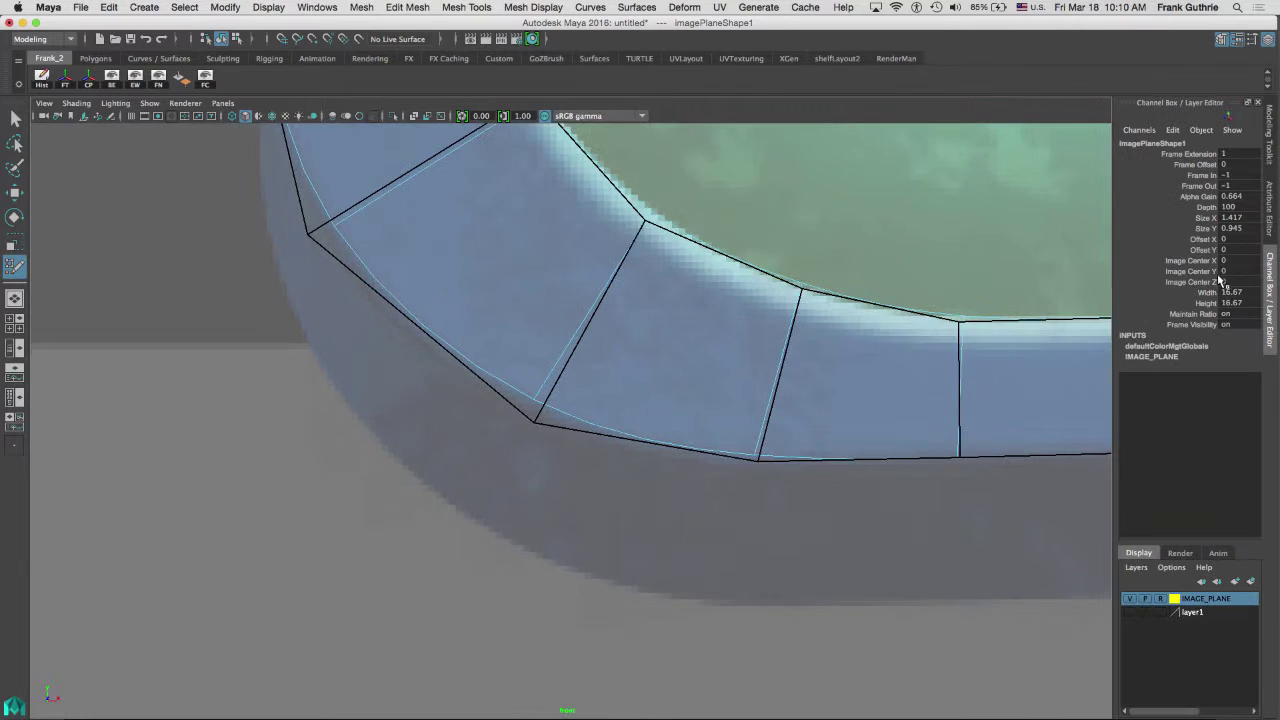
# - Nudge an inner and an outer corner vertex onto the border, then view the whole LOUNGE sign strip
pyautogui.click(1268, 130)
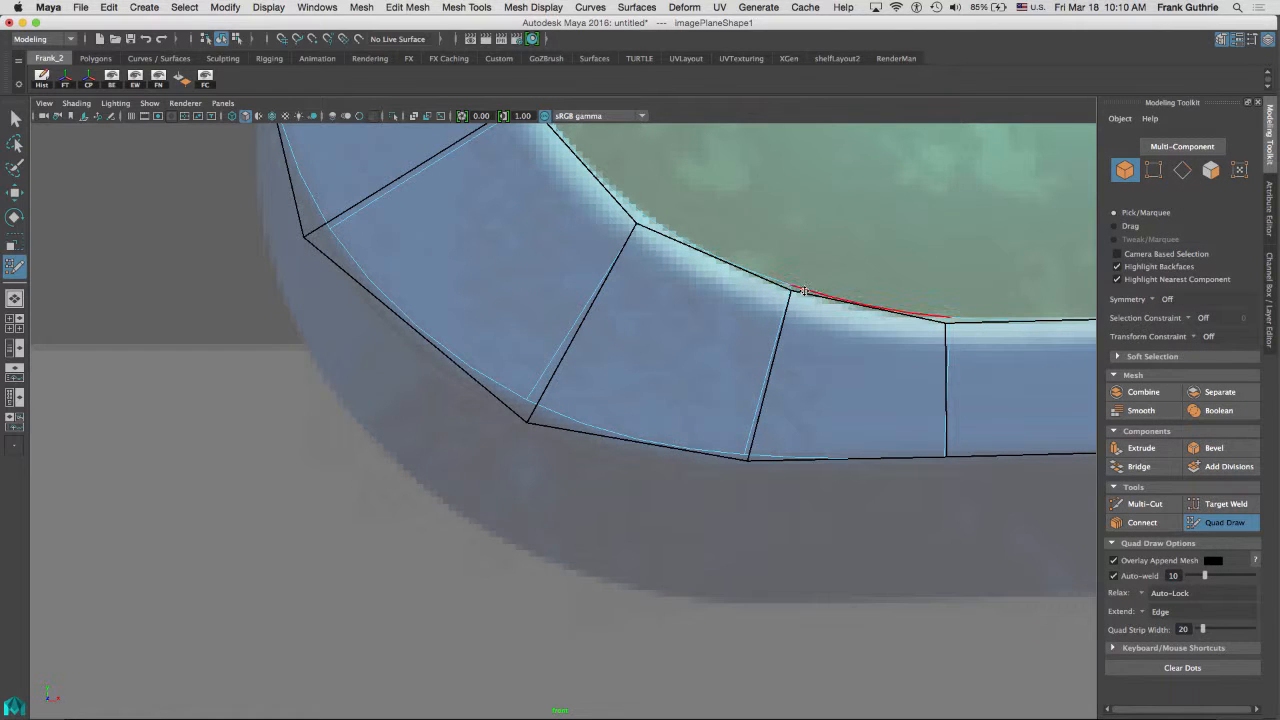
pyautogui.moveTo(791, 290); pyautogui.dragTo(791, 300)
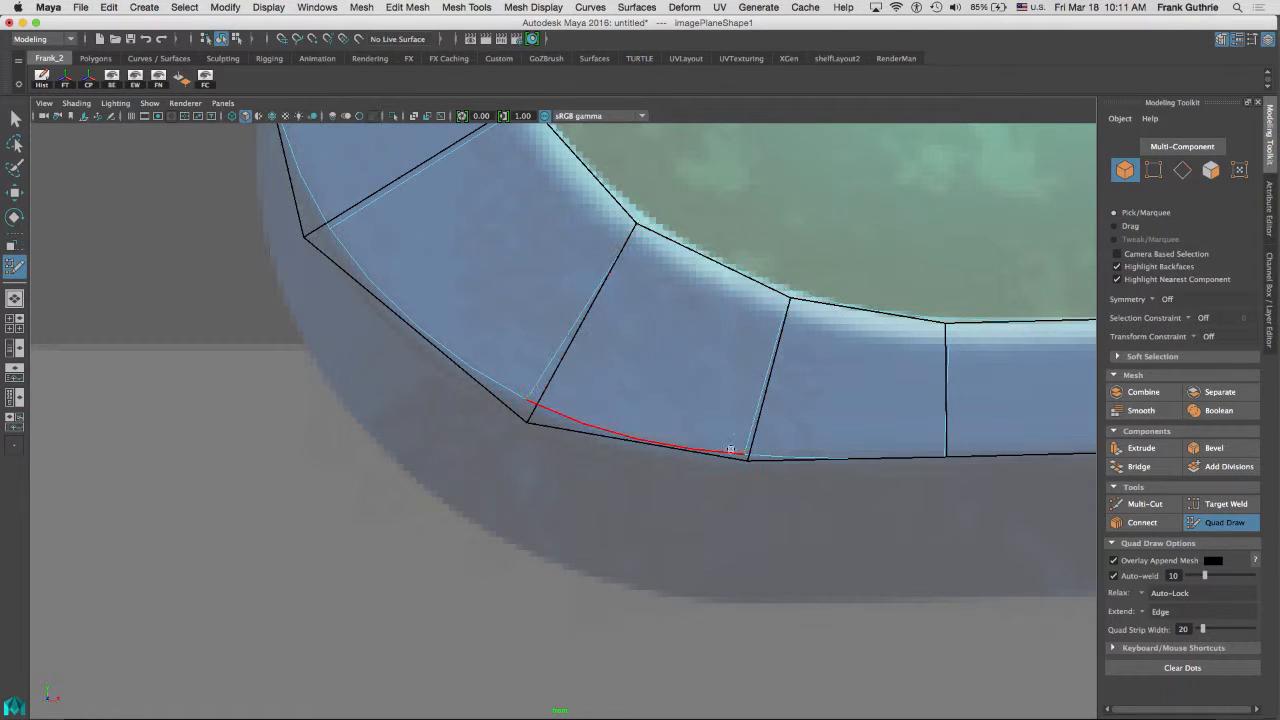
pyautogui.moveTo(748, 458); pyautogui.dragTo(752, 462)
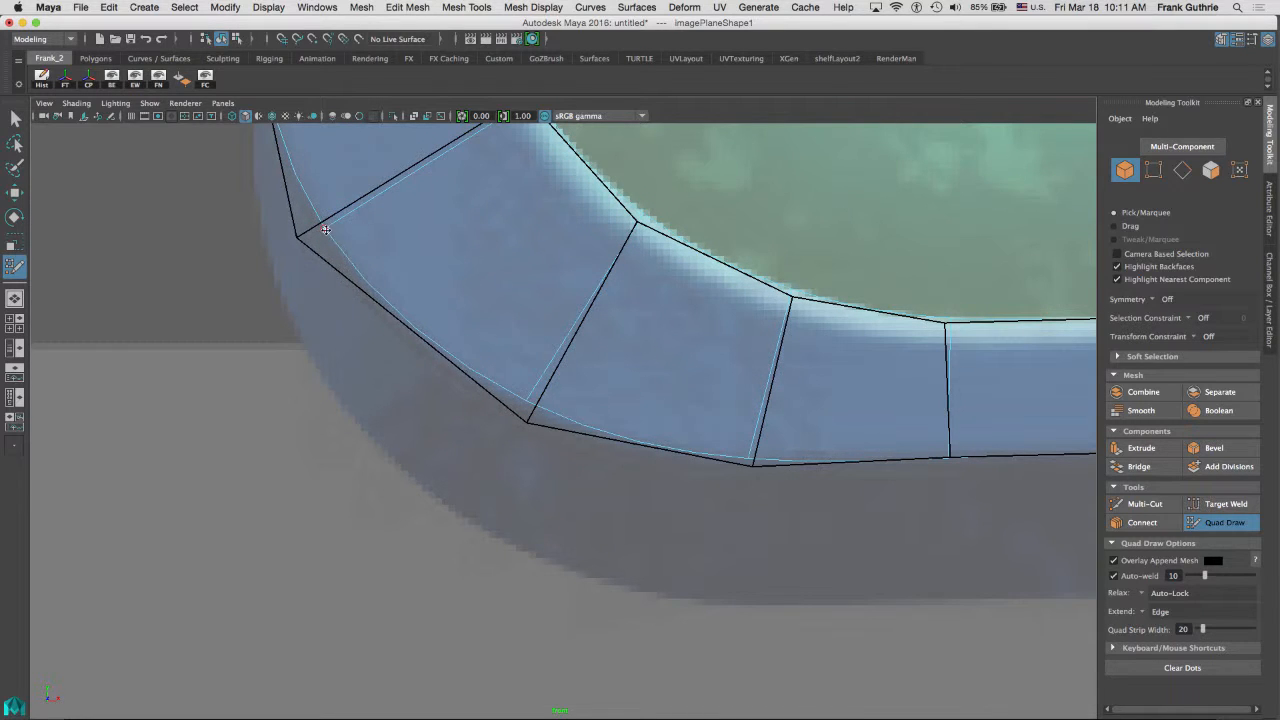
pyautogui.scroll(-5, 777, 223)
pyautogui.scroll(-3, 612, 207)
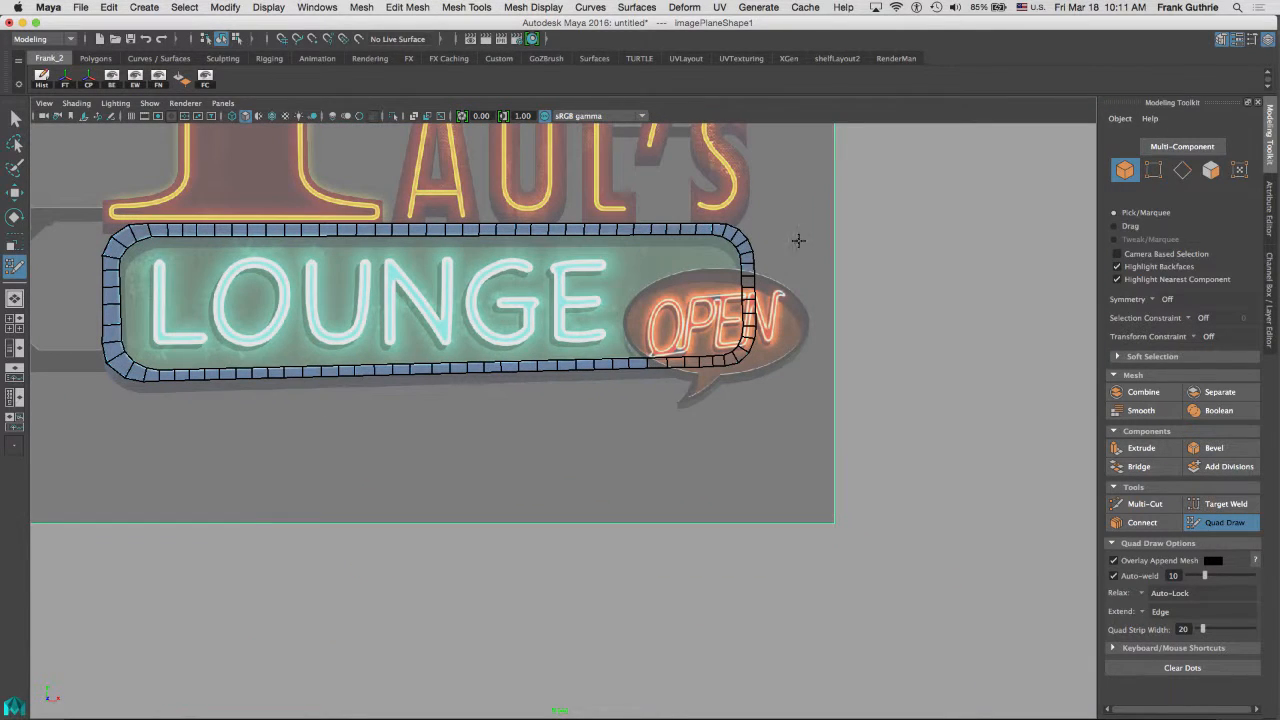
pyautogui.scroll(8, 740, 230)
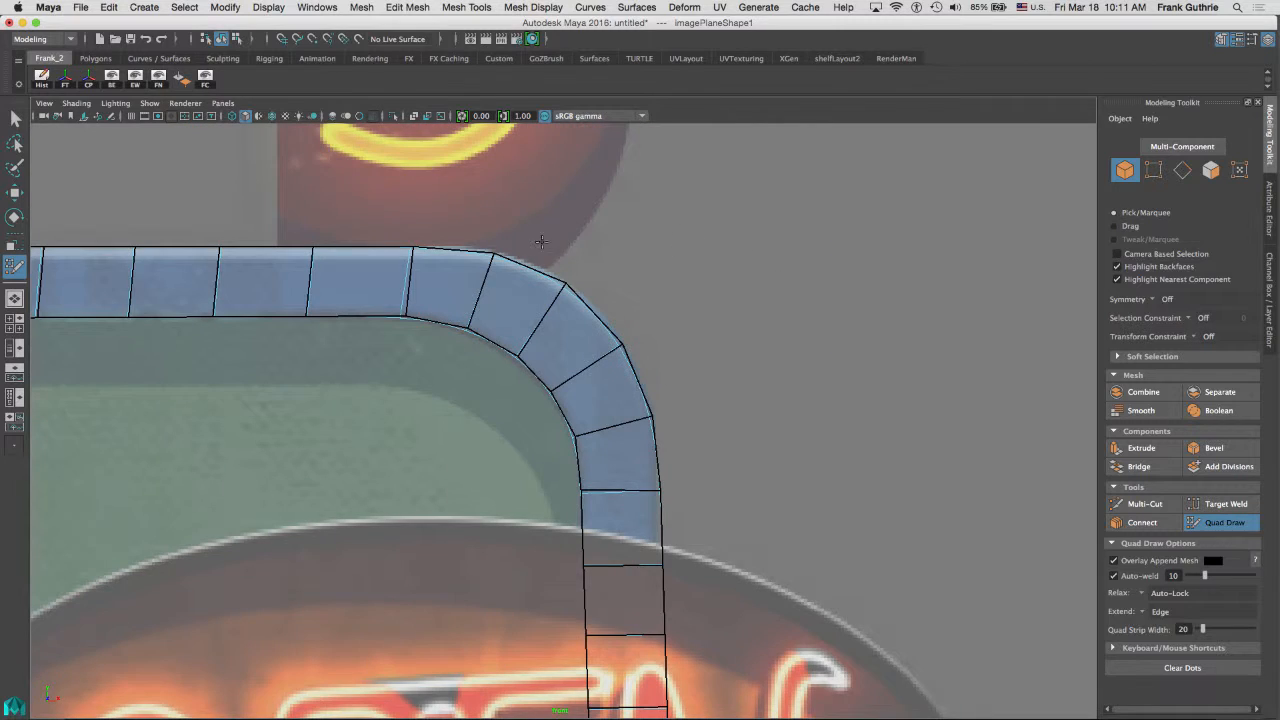
pyautogui.scroll(-8, 460, 262)
pyautogui.keyDown('alt'); pyautogui.moveTo(420, 280); pyautogui.dragTo(357, 292, button='middle'); pyautogui.keyUp('alt')
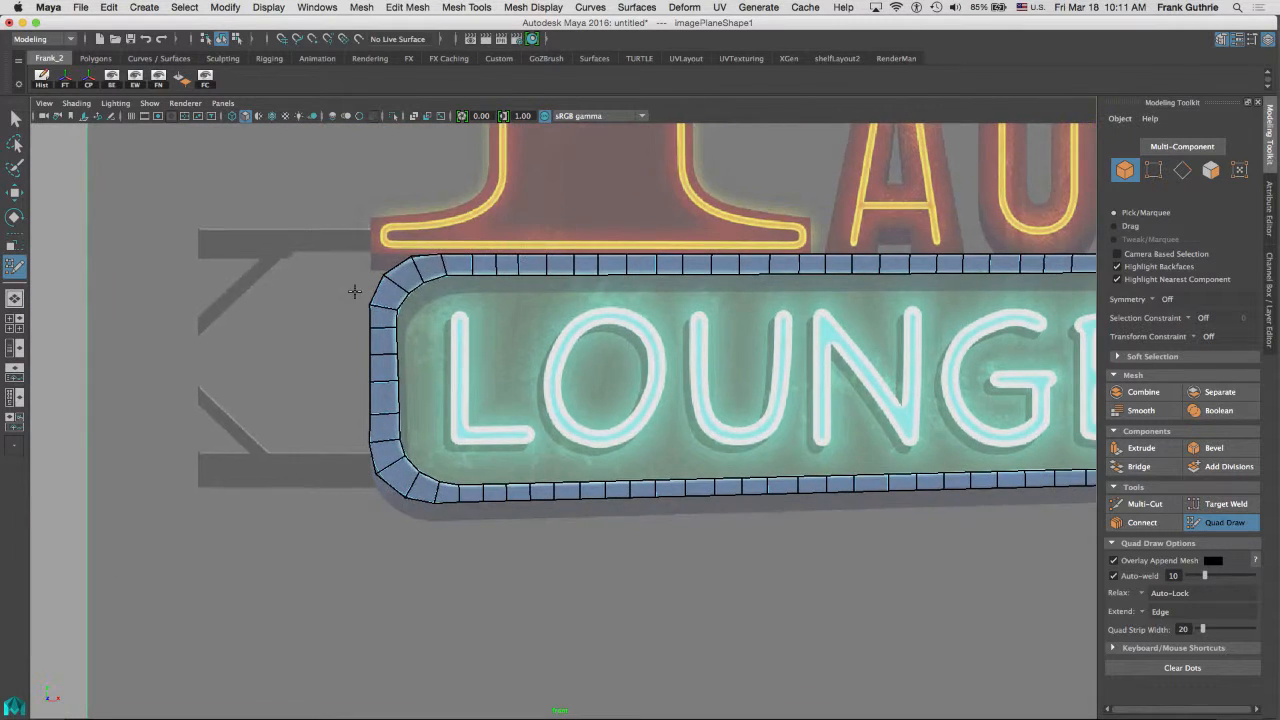
pyautogui.scroll(5, 400, 330)
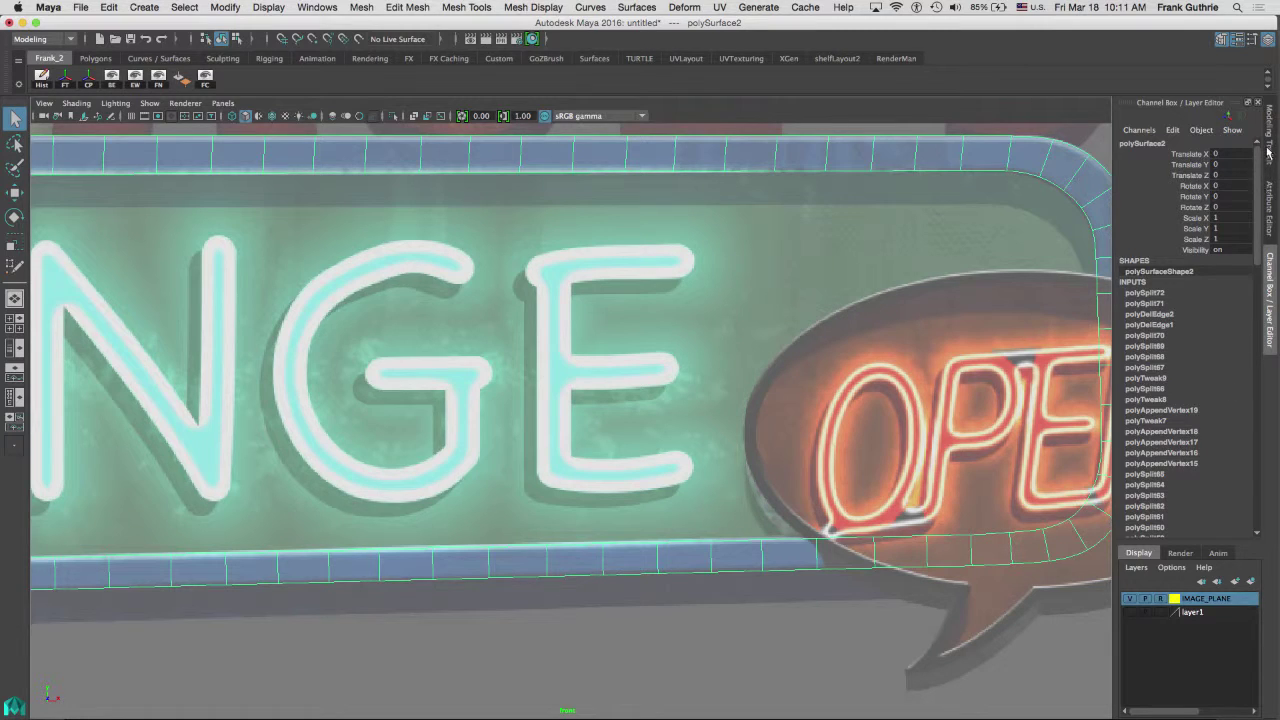
# - With Quad Draw active, extend a trial quad inward from the top-left inner edge and undo it
pyautogui.click(1268, 150)
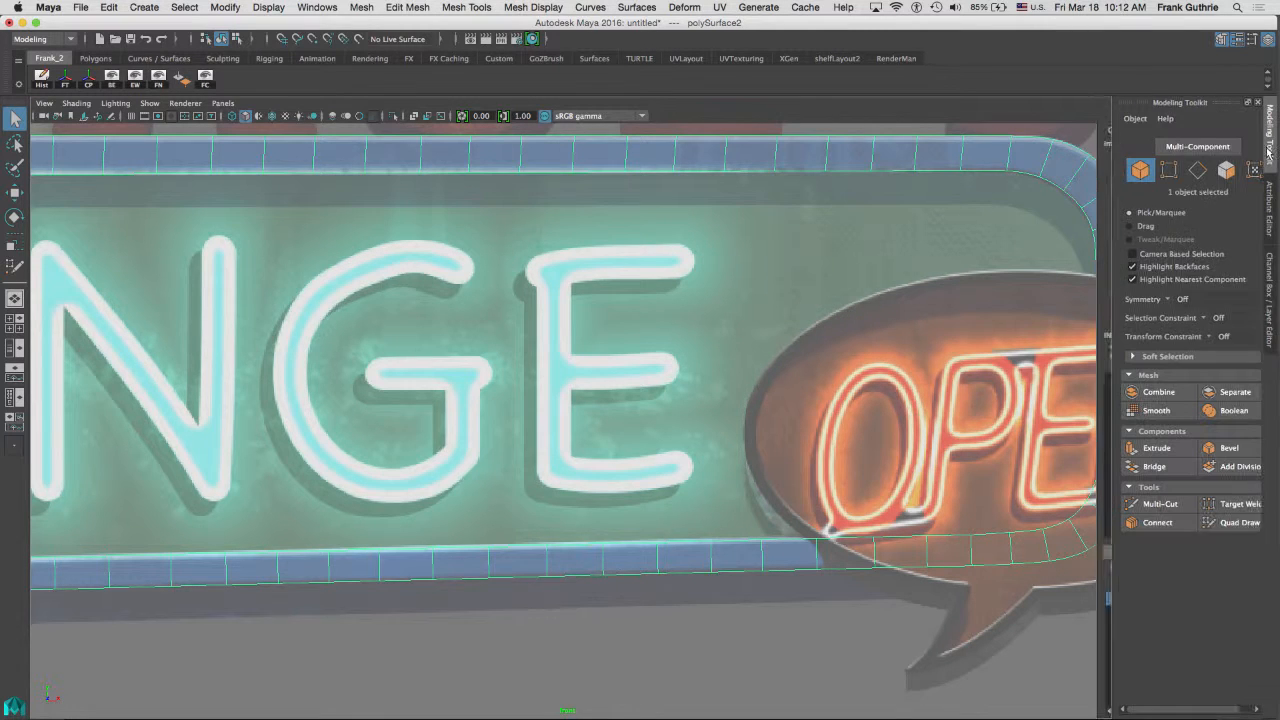
pyautogui.click(1222, 523)
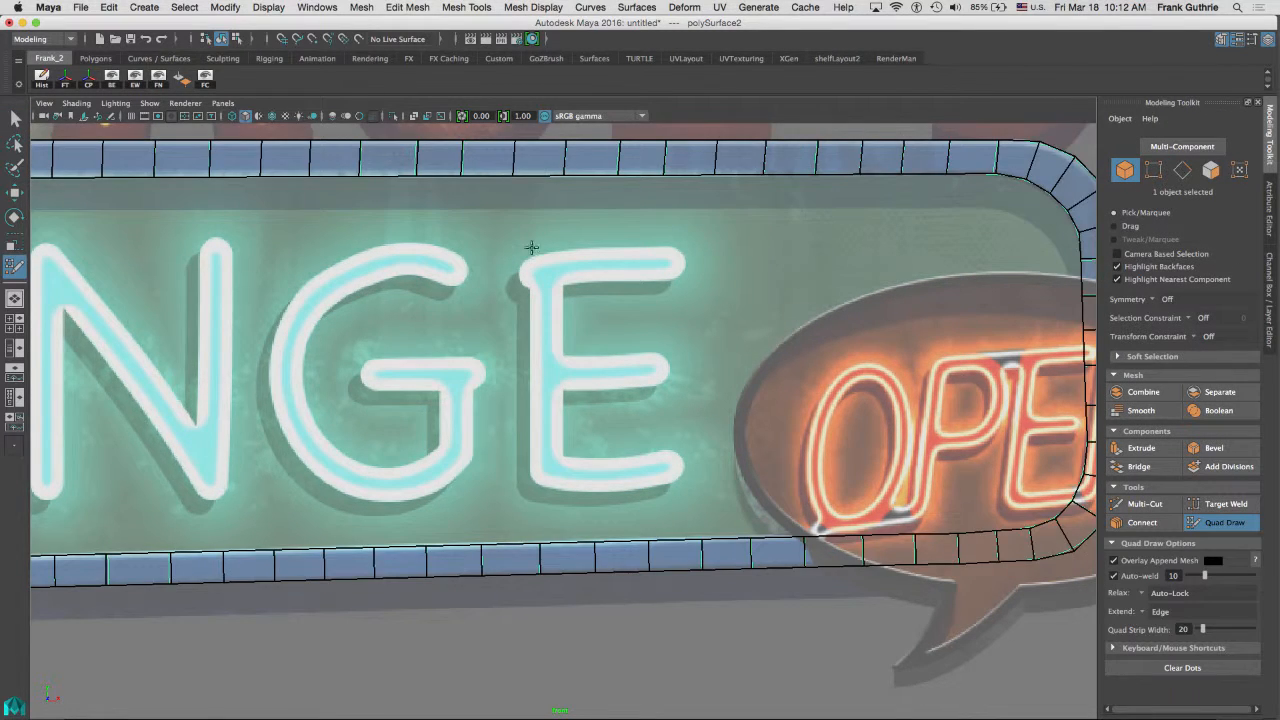
pyautogui.keyDown('alt'); pyautogui.moveTo(500, 300); pyautogui.dragTo(500, 450, button='middle'); pyautogui.keyUp('alt')
pyautogui.scroll(4, 650, 300)
pyautogui.keyDown('alt'); pyautogui.moveTo(400, 300); pyautogui.dragTo(650, 350, button='middle'); pyautogui.keyUp('alt')
pyautogui.keyDown('alt'); pyautogui.moveTo(642, 295); pyautogui.dragTo(500, 350, button='middle'); pyautogui.keyUp('alt')
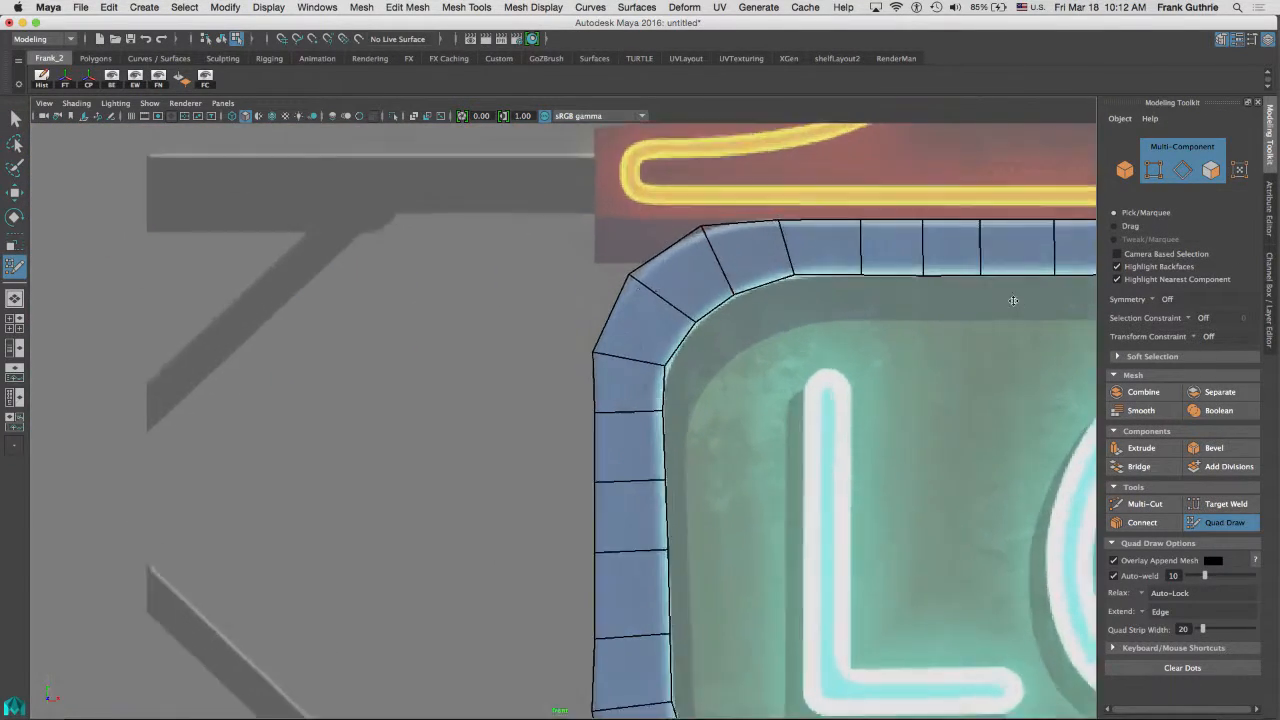
pyautogui.scroll(5, 700, 300)
pyautogui.scroll(-4, 788, 252)
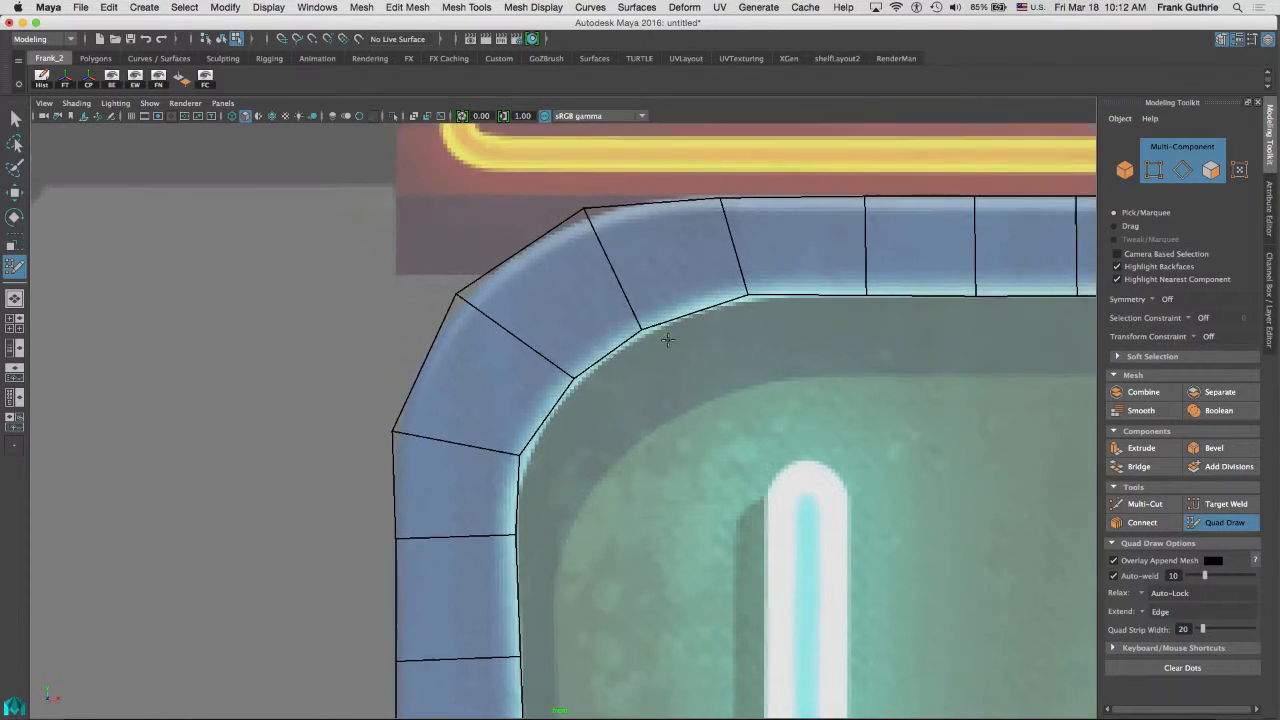
pyautogui.scroll(3, 600, 270)
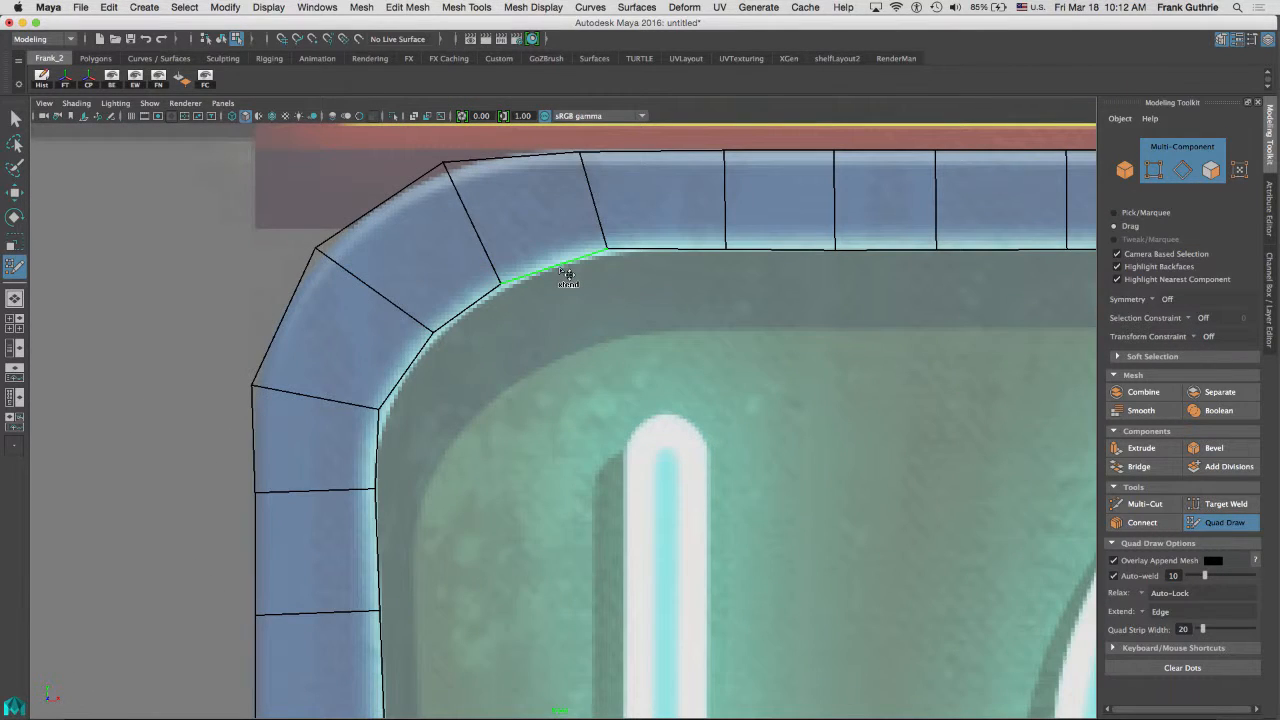
pyautogui.keyDown('ctrl'); pyautogui.moveTo(566, 272); pyautogui.dragTo(582, 330); pyautogui.keyUp('ctrl')
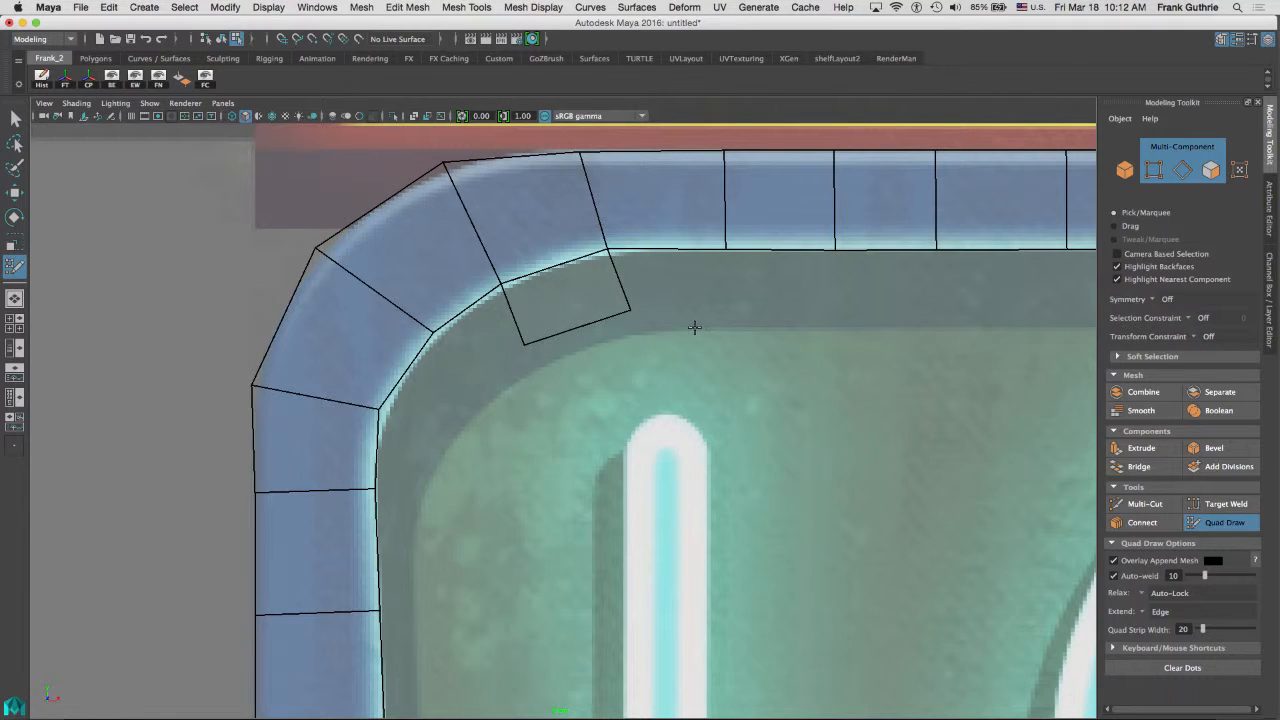
pyautogui.press('z')
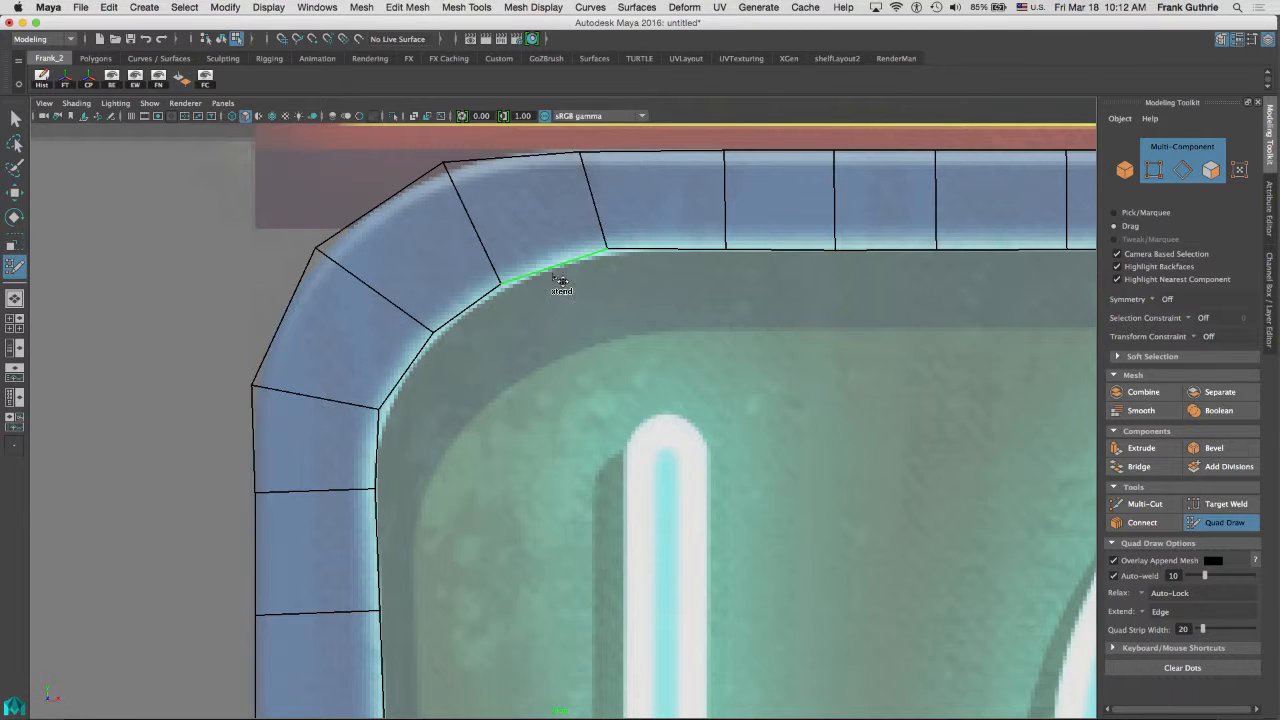
# - Set Quad Draw's extend mode to Border via its marking menu
pyautogui.keyDown('ctrl'); pyautogui.keyDown('shift'); pyautogui.moveTo(560, 275); pyautogui.dragTo(573, 312, button='right'); pyautogui.keyUp('shift'); pyautogui.keyUp('ctrl')
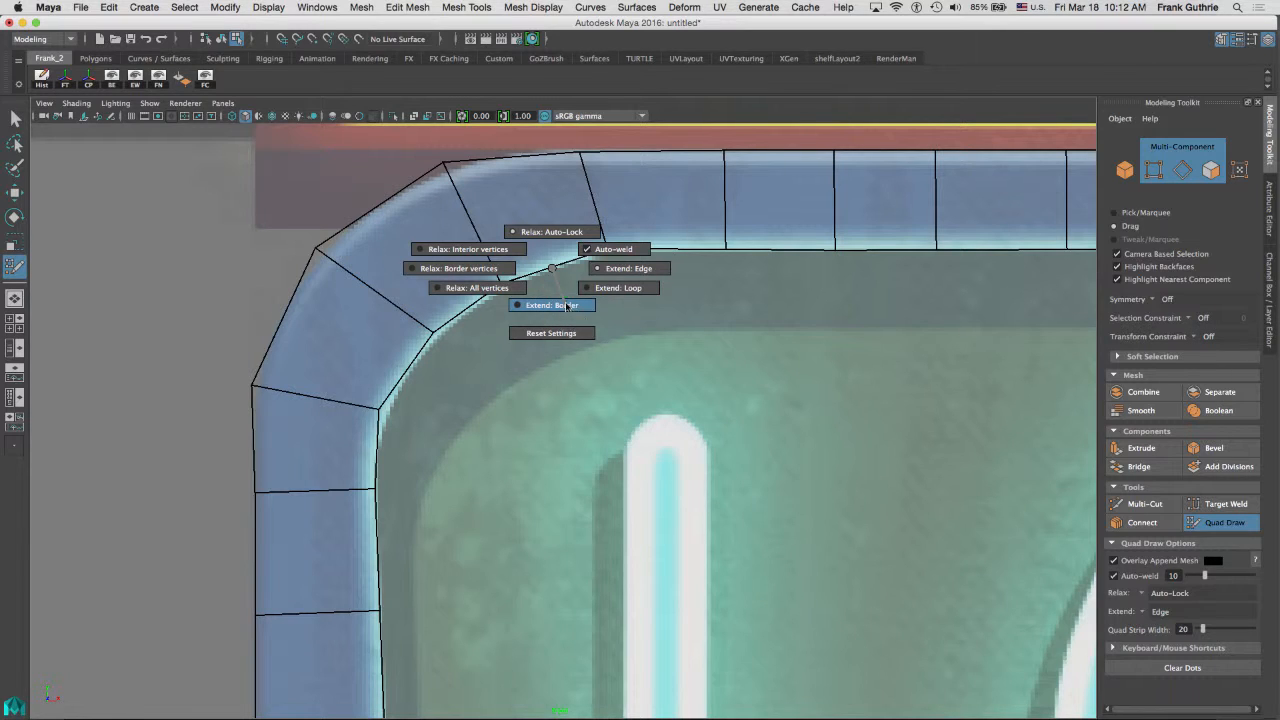
pyautogui.click(552, 305)
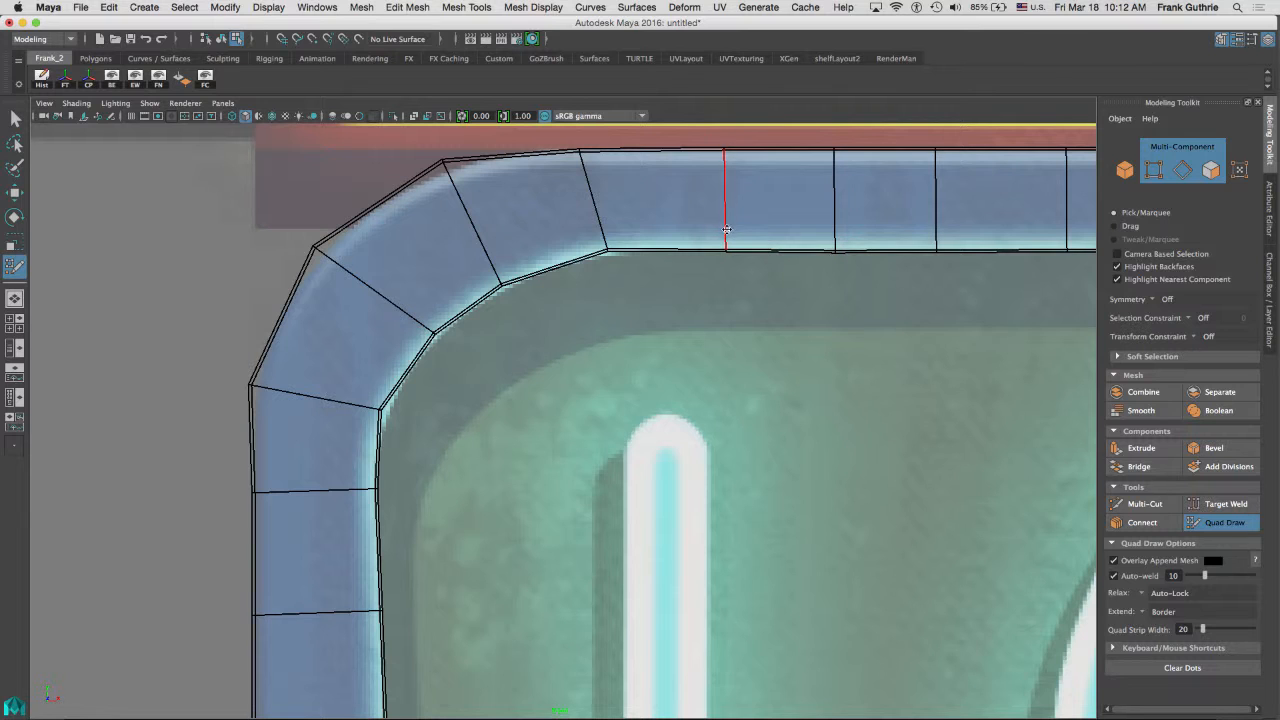
# - Exit Quad Draw, hide the IMAGE_PLANE layer and the ground grid, leaving only the frame ring visible
pyautogui.click(1217, 526)
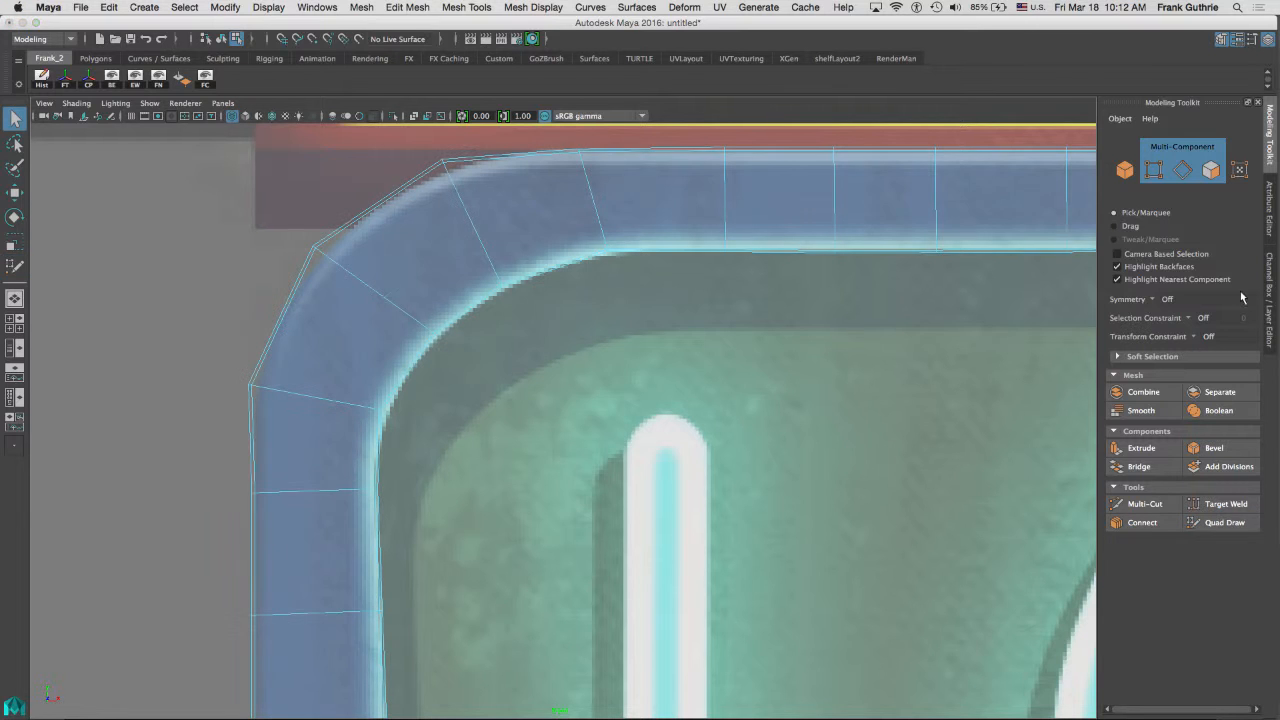
pyautogui.click(1270, 292)
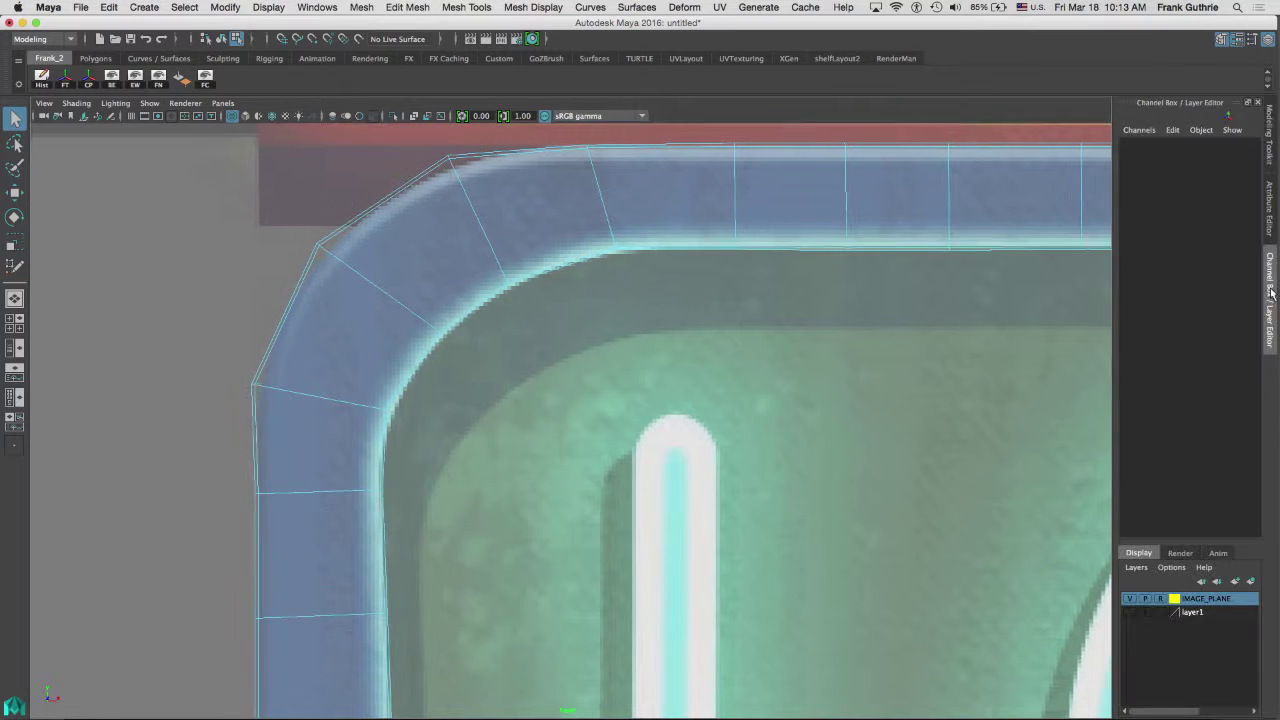
pyautogui.click(1129, 598)
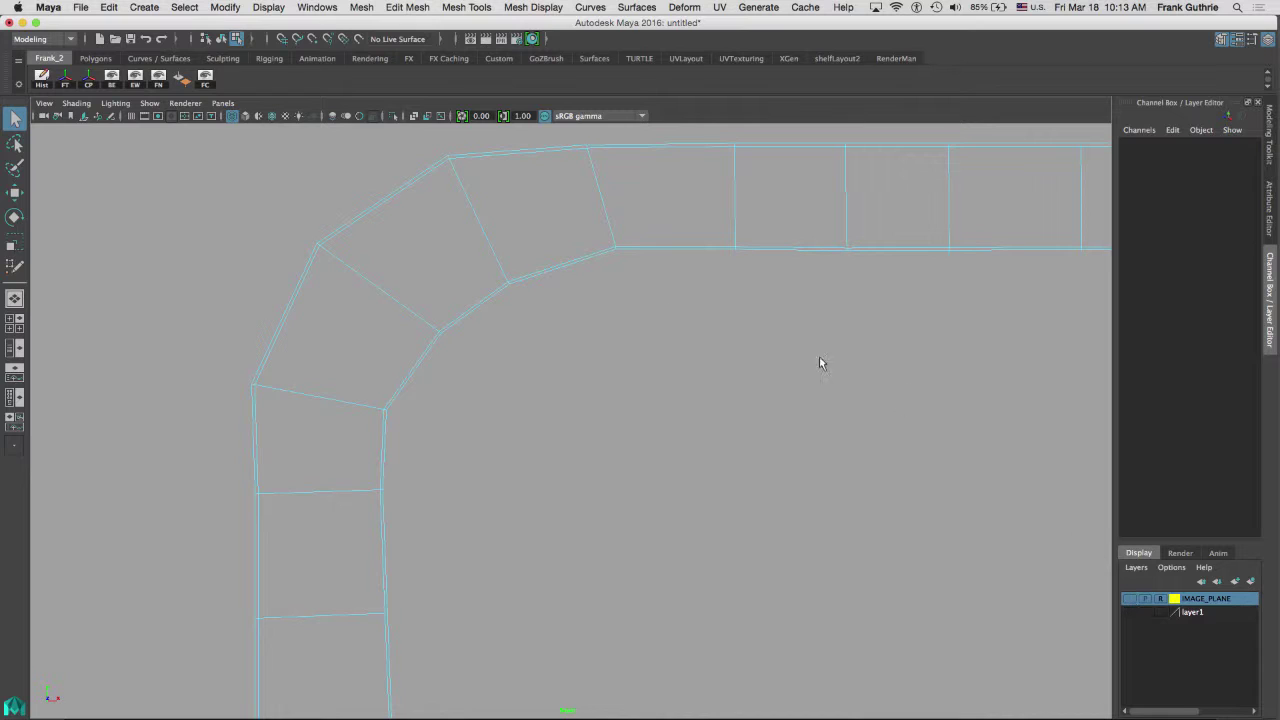
pyautogui.click(525, 283)
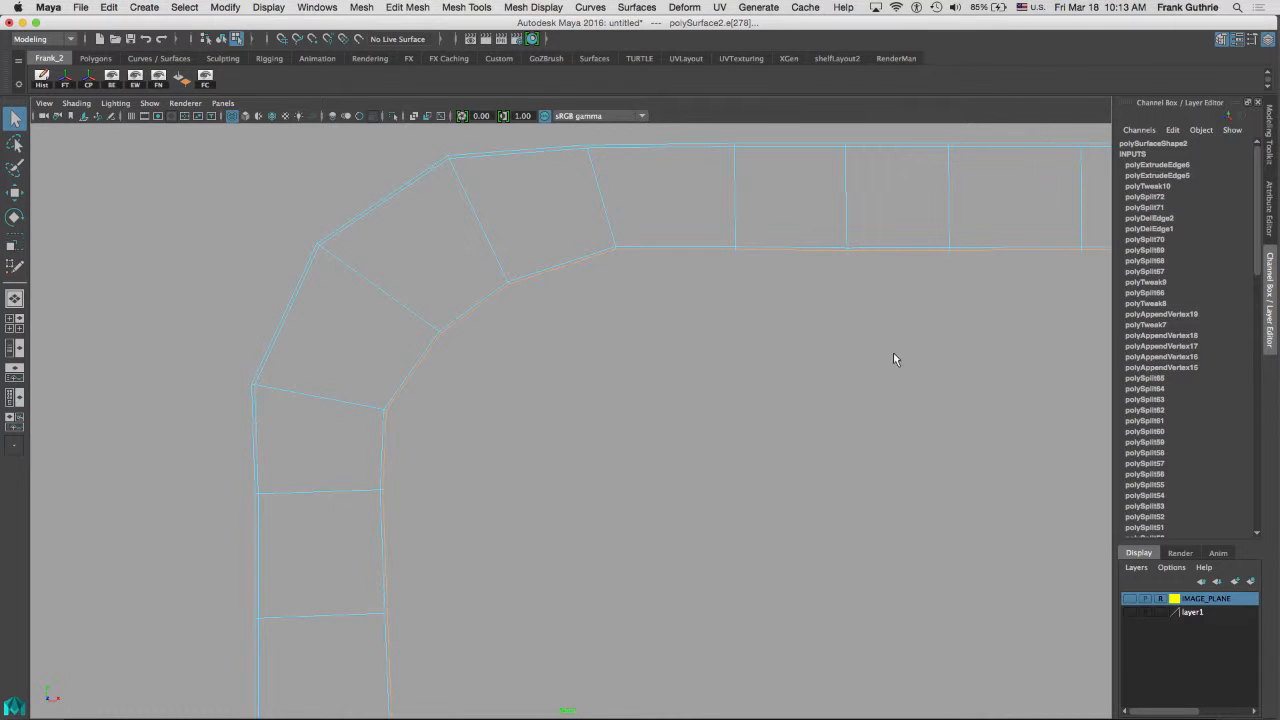
pyautogui.keyDown('alt'); pyautogui.moveTo(899, 351); pyautogui.dragTo(568, 301, button='middle'); pyautogui.keyUp('alt')
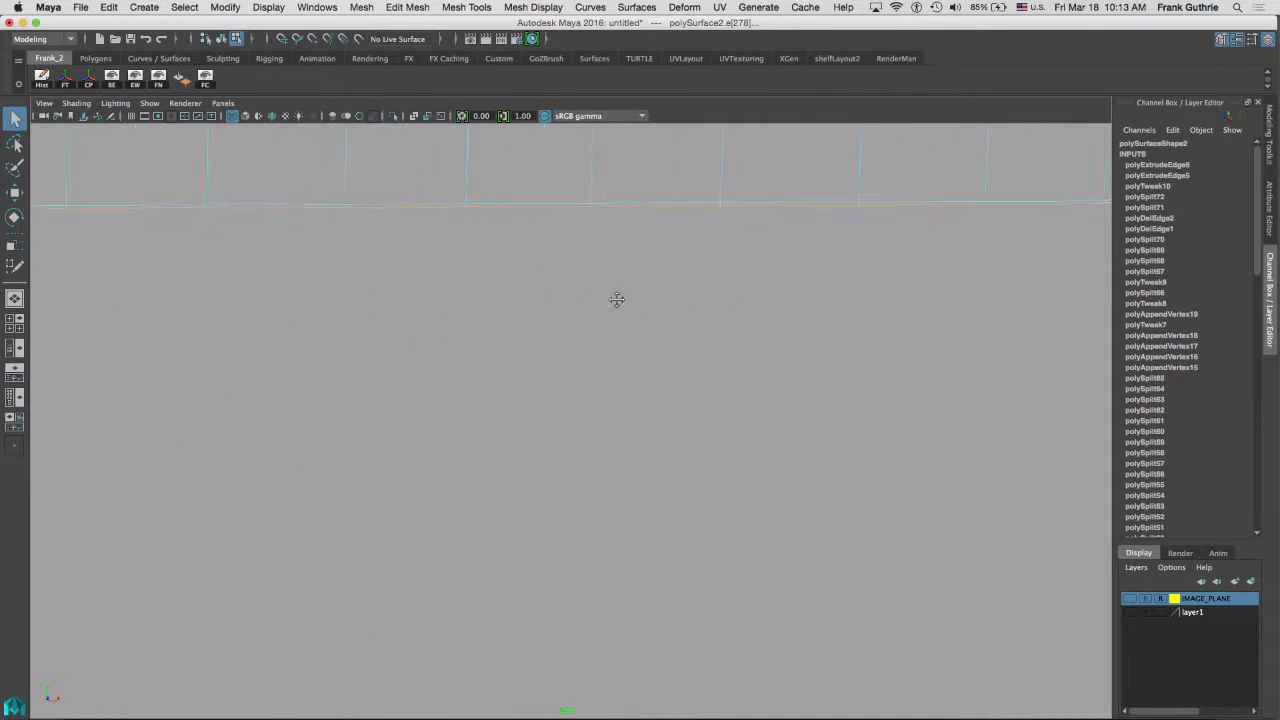
pyautogui.press('space')
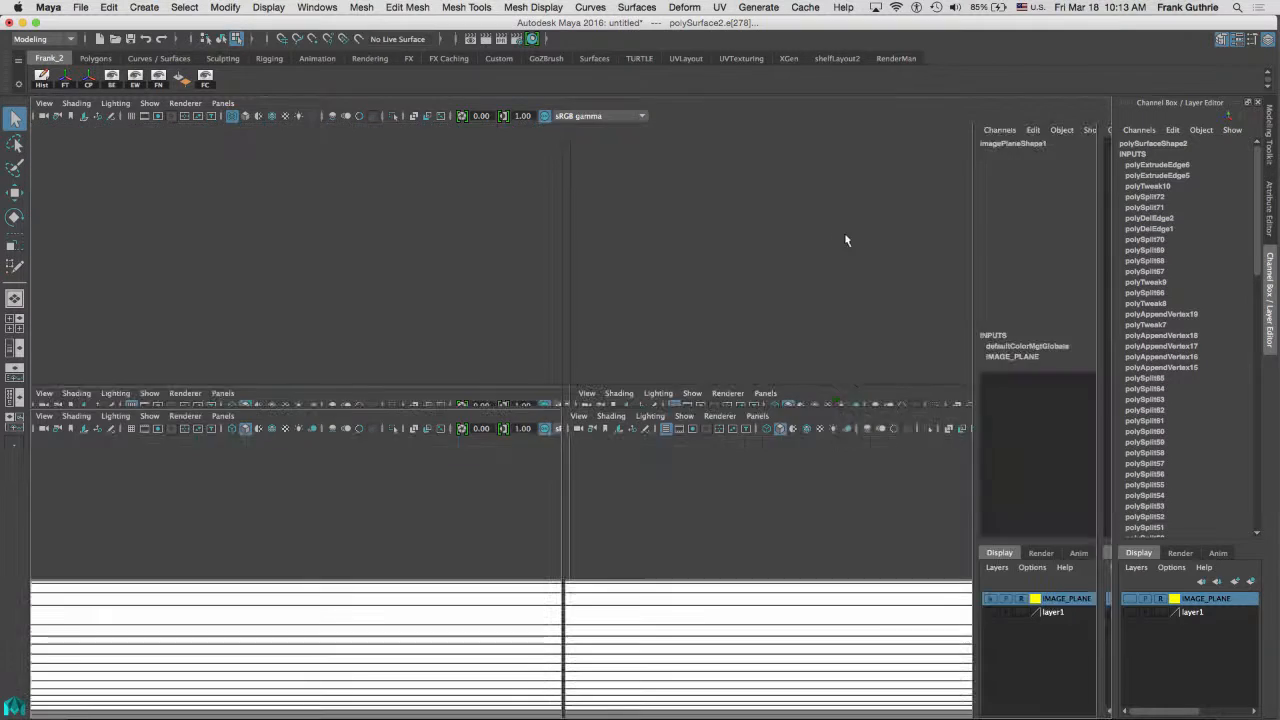
pyautogui.press('space')
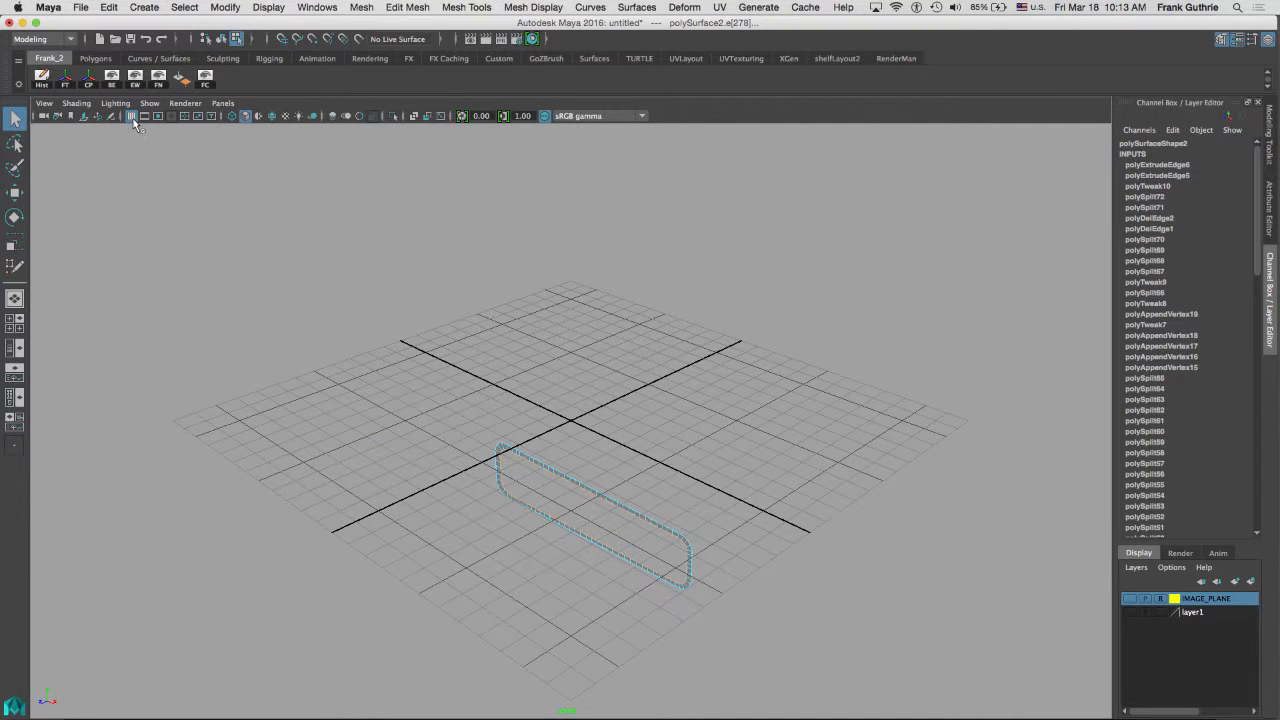
pyautogui.click(132, 116)
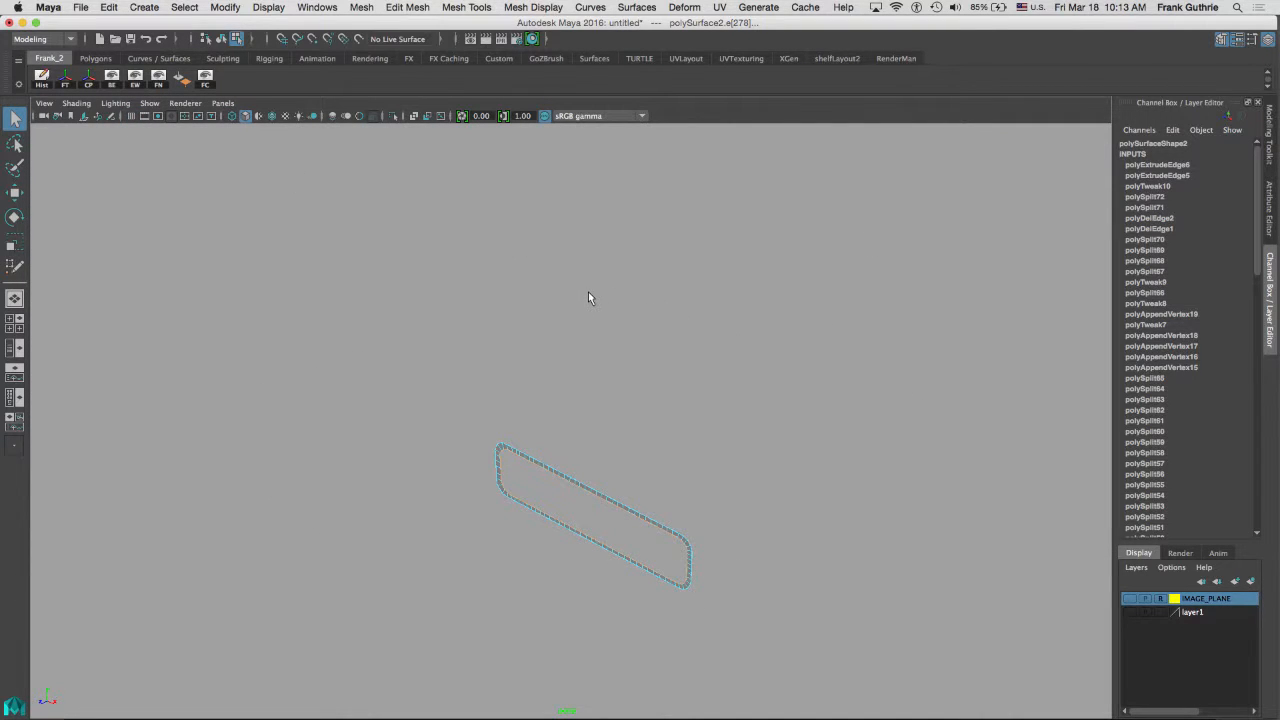
# - Select the frame ring's full outer border loop of 184 edges and bring up the Modeling Toolkit
pyautogui.press('f')
pyautogui.keyDown('alt'); pyautogui.moveTo(704, 235); pyautogui.dragTo(577, 140); pyautogui.keyUp('alt')
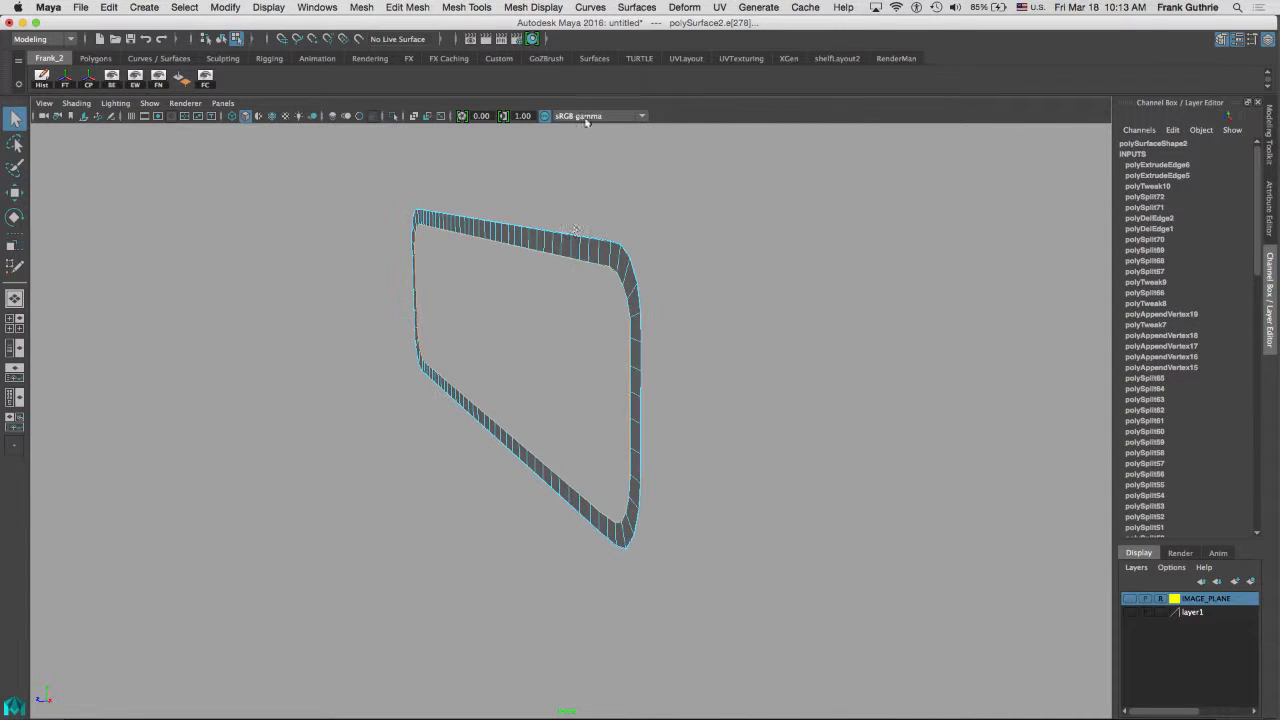
pyautogui.moveTo(577, 138)
pyautogui.keyDown('alt'); pyautogui.mouseDown(button='right')
pyautogui.moveTo(724, 253)
pyautogui.moveTo(1003, 261)
pyautogui.mouseUp(button='right'); pyautogui.keyUp('alt')
pyautogui.keyDown('alt'); pyautogui.moveTo(770, 242); pyautogui.dragTo(553, 192); pyautogui.keyUp('alt')
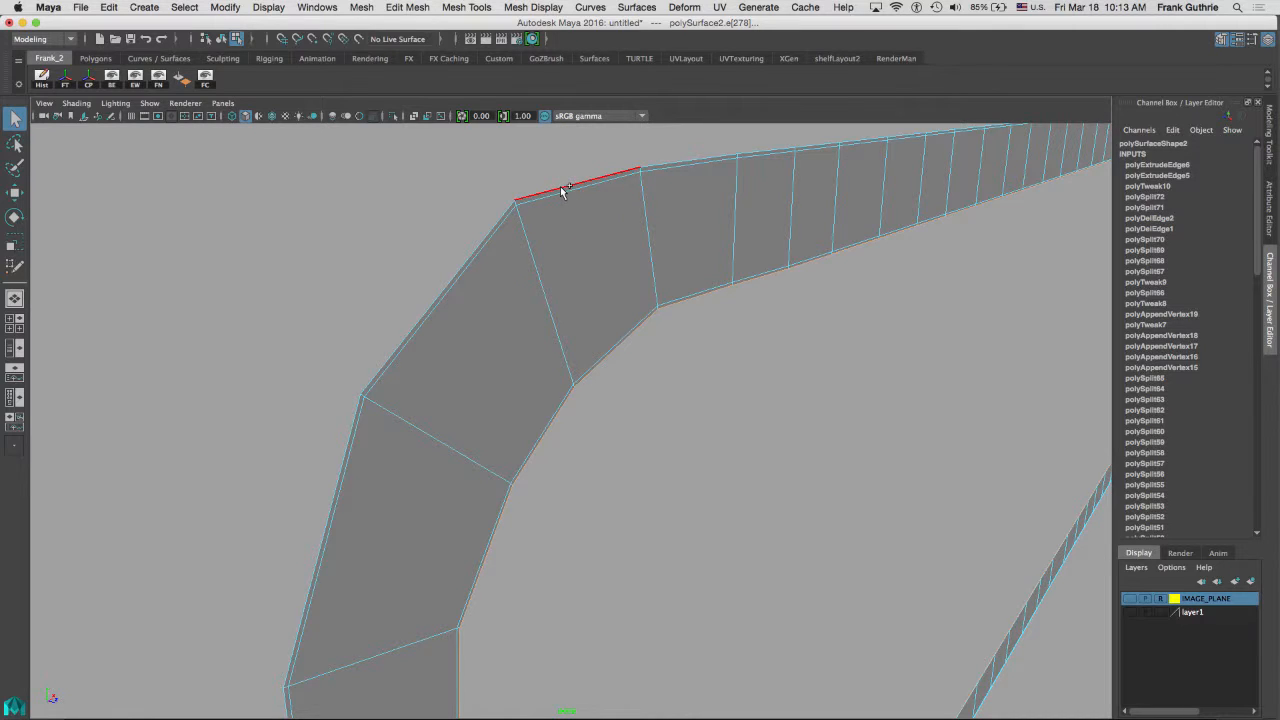
pyautogui.click(563, 191)
pyautogui.click(1270, 130)
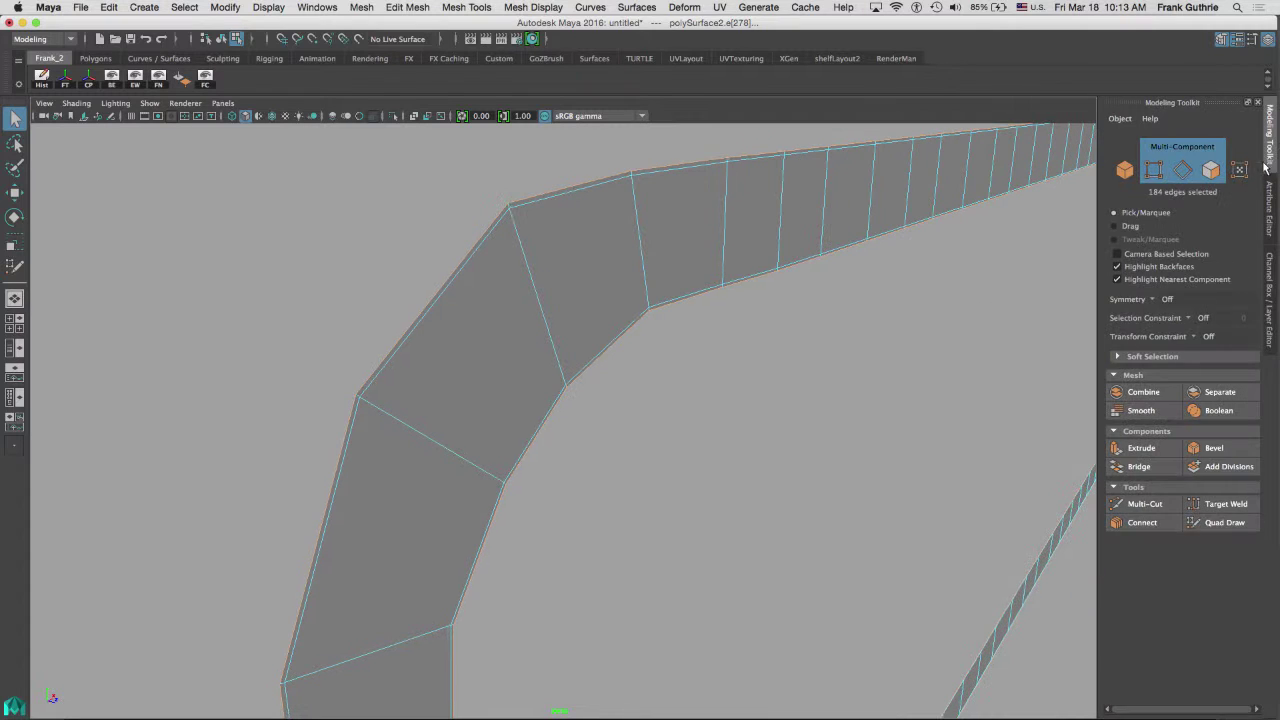
# - Extrude the 184 border edges and pull them out into a raised side wall
pyautogui.click(1141, 448)
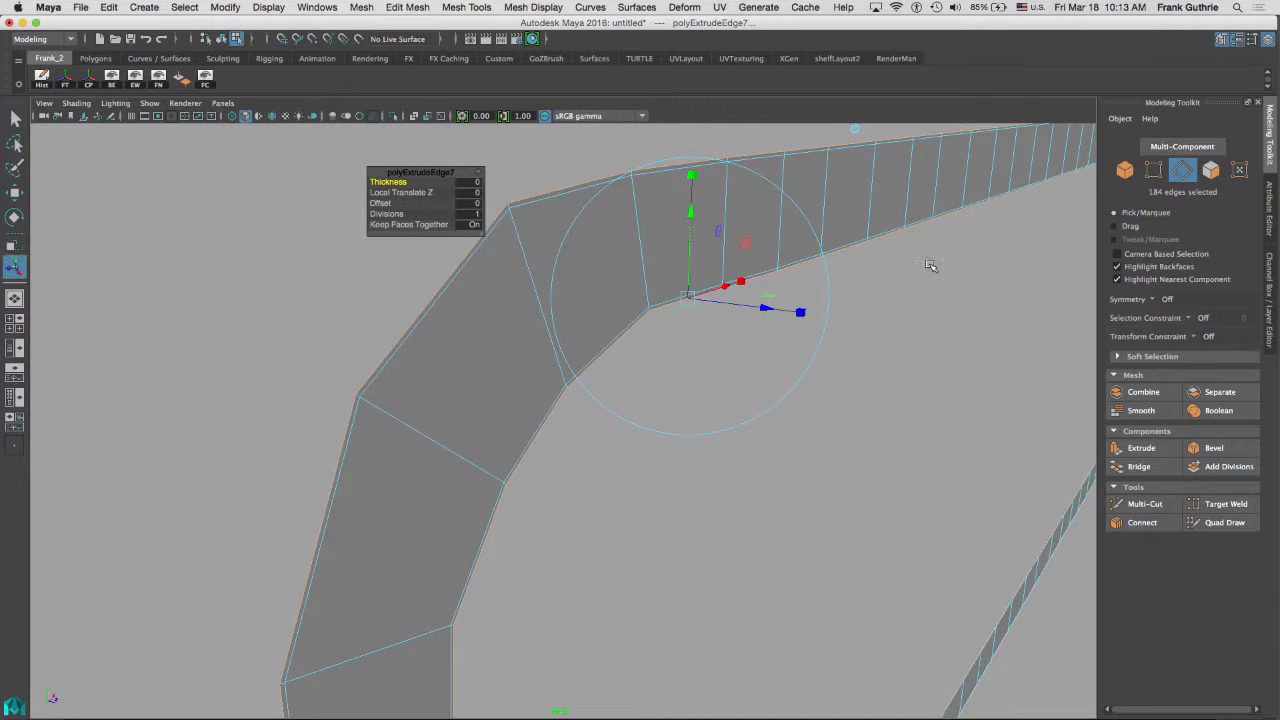
pyautogui.keyDown('alt'); pyautogui.moveTo(930, 264); pyautogui.dragTo(716, 242); pyautogui.keyUp('alt')
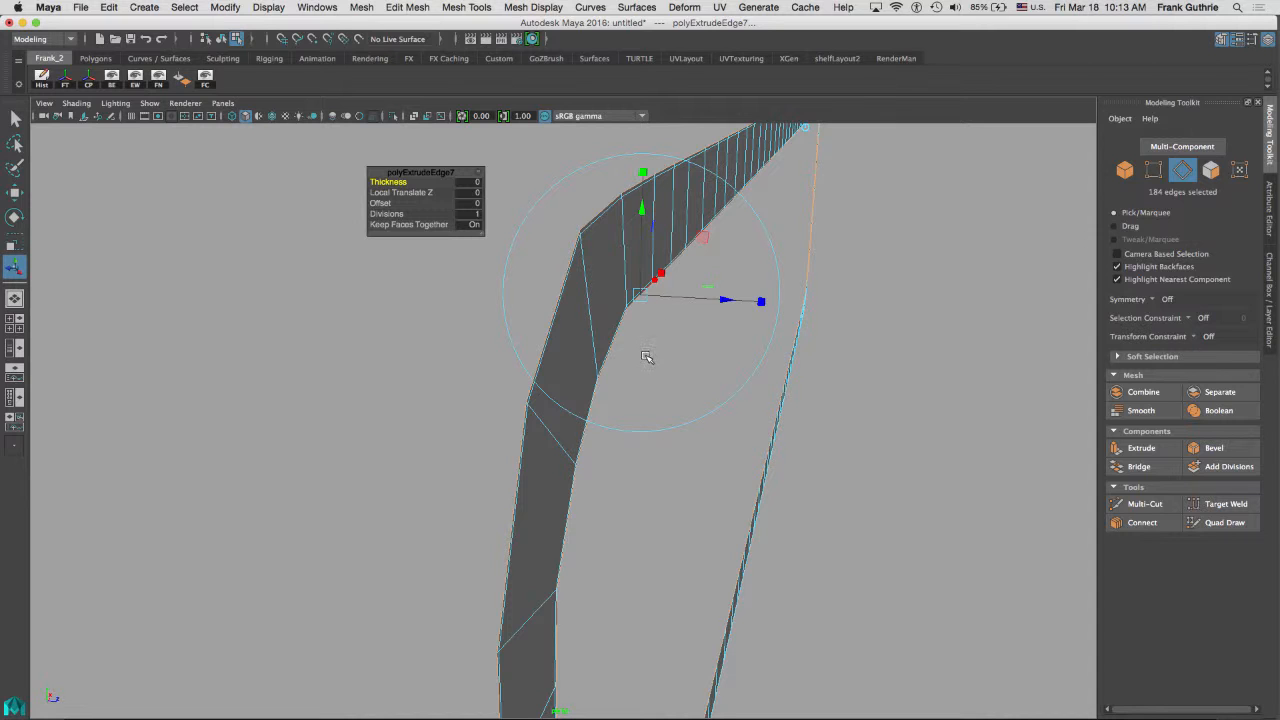
pyautogui.press('space')
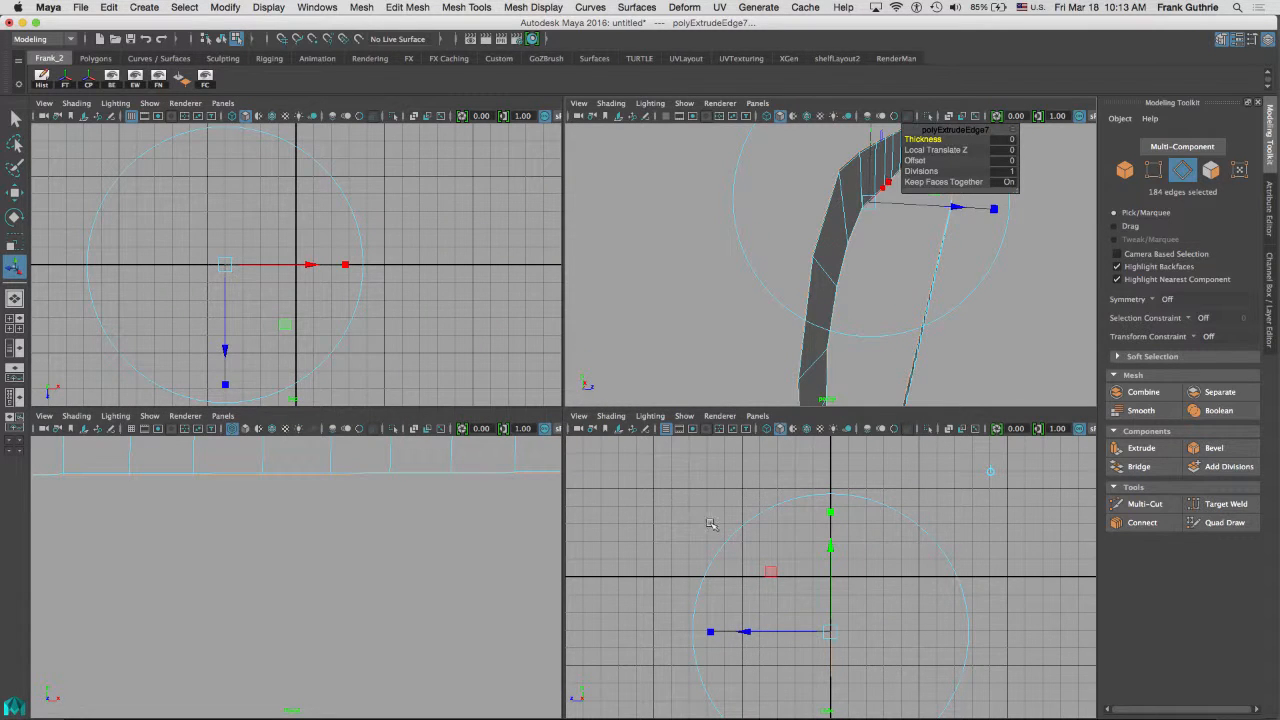
pyautogui.press('space')
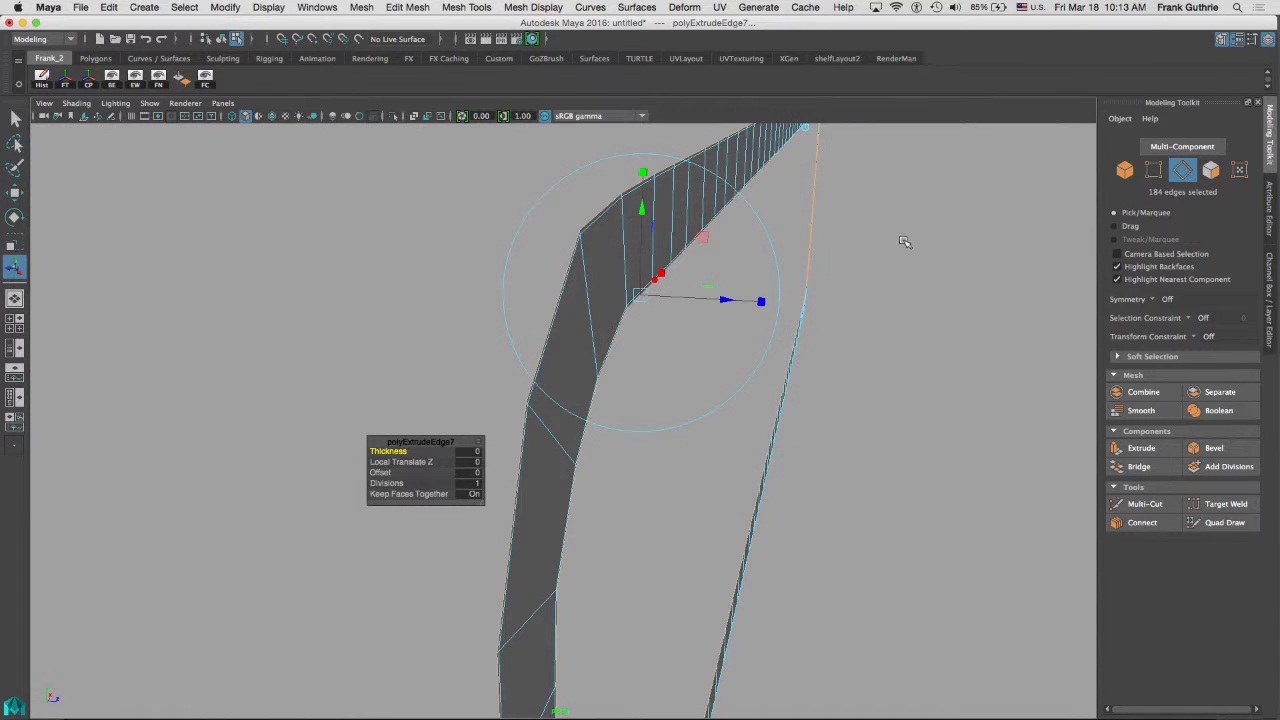
pyautogui.keyDown('alt'); pyautogui.moveTo(845, 240); pyautogui.dragTo(868, 220); pyautogui.keyUp('alt')
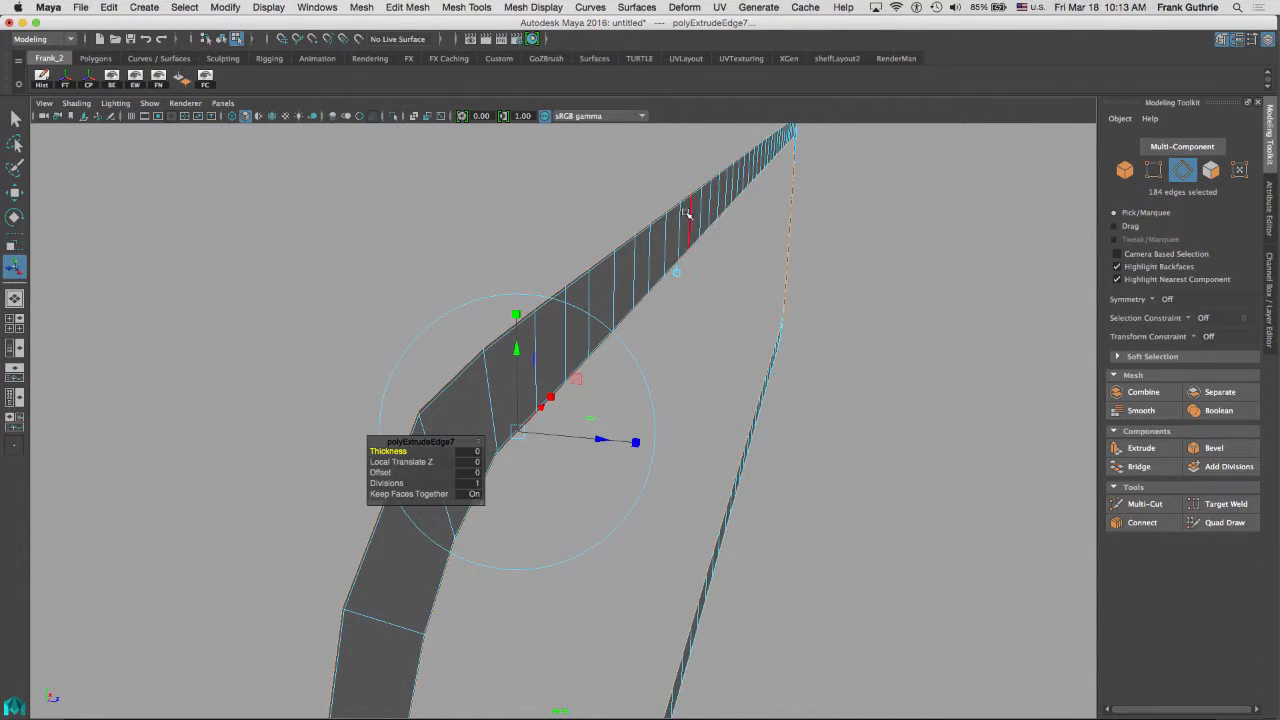
pyautogui.scroll(4, 679, 273)
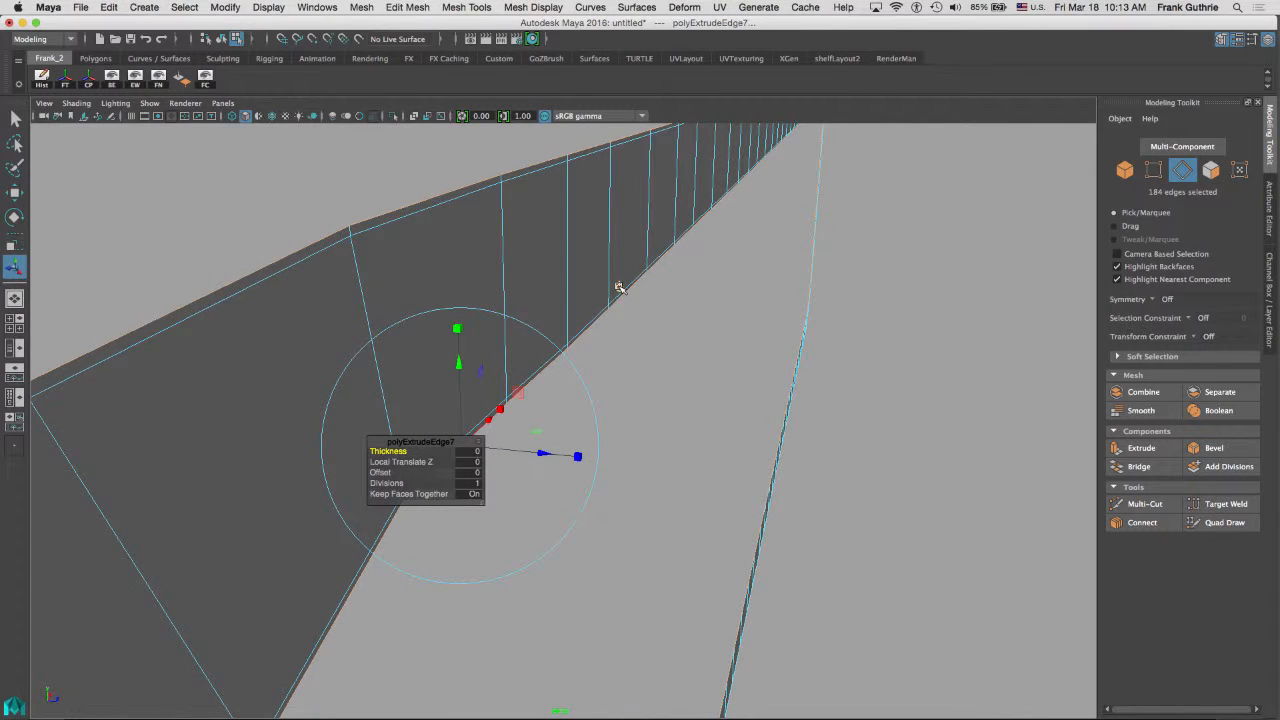
pyautogui.click(618, 288)
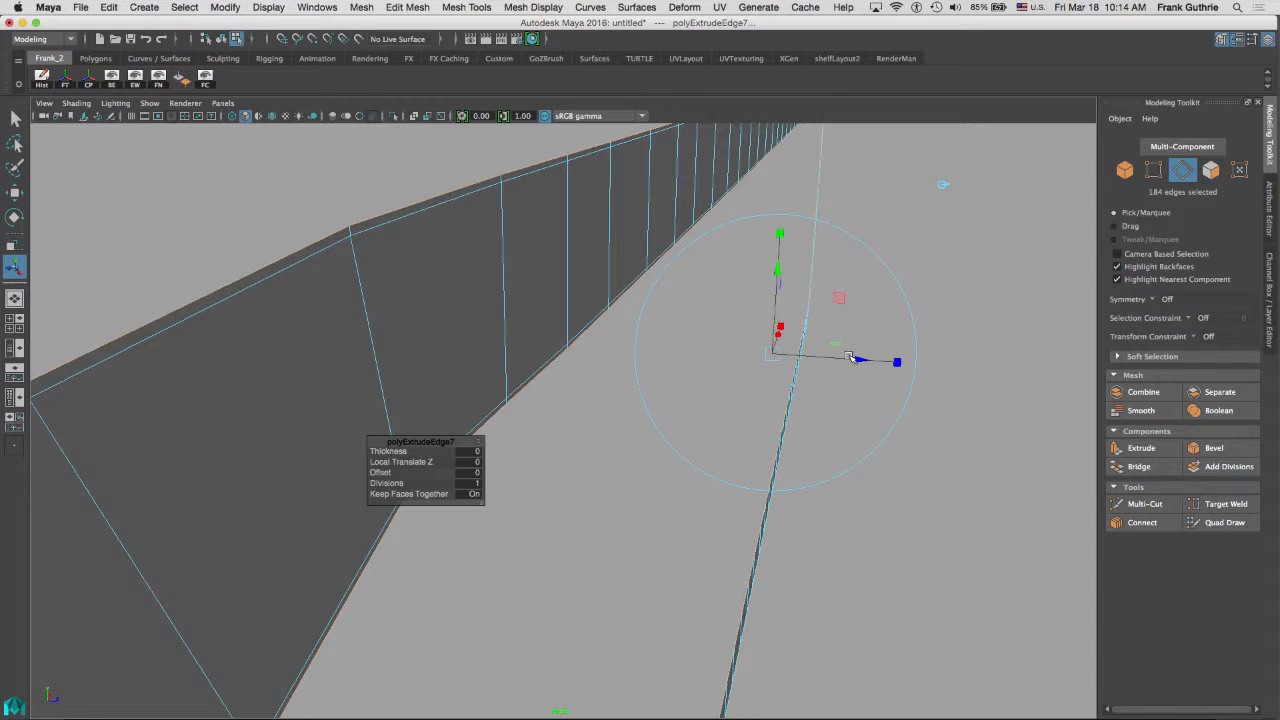
pyautogui.moveTo(857, 361); pyautogui.dragTo(857, 361)
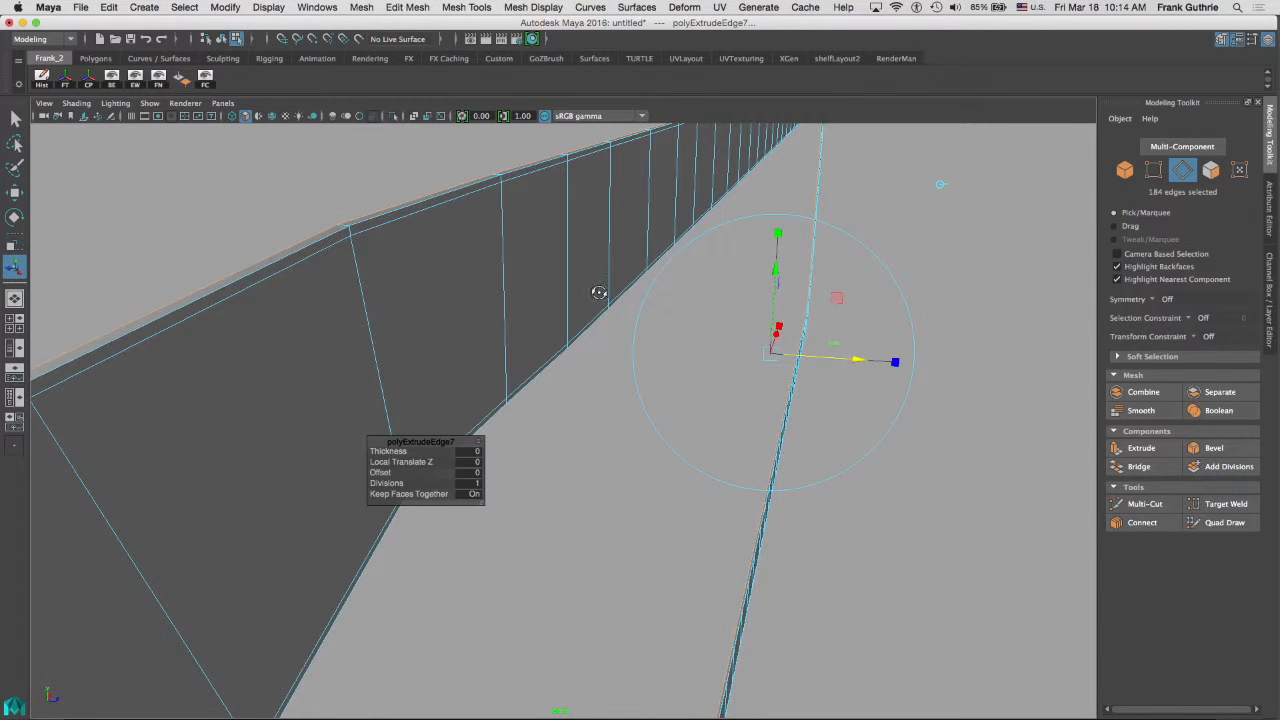
pyautogui.keyDown('alt'); pyautogui.moveTo(600, 291); pyautogui.dragTo(604, 291); pyautogui.keyUp('alt')
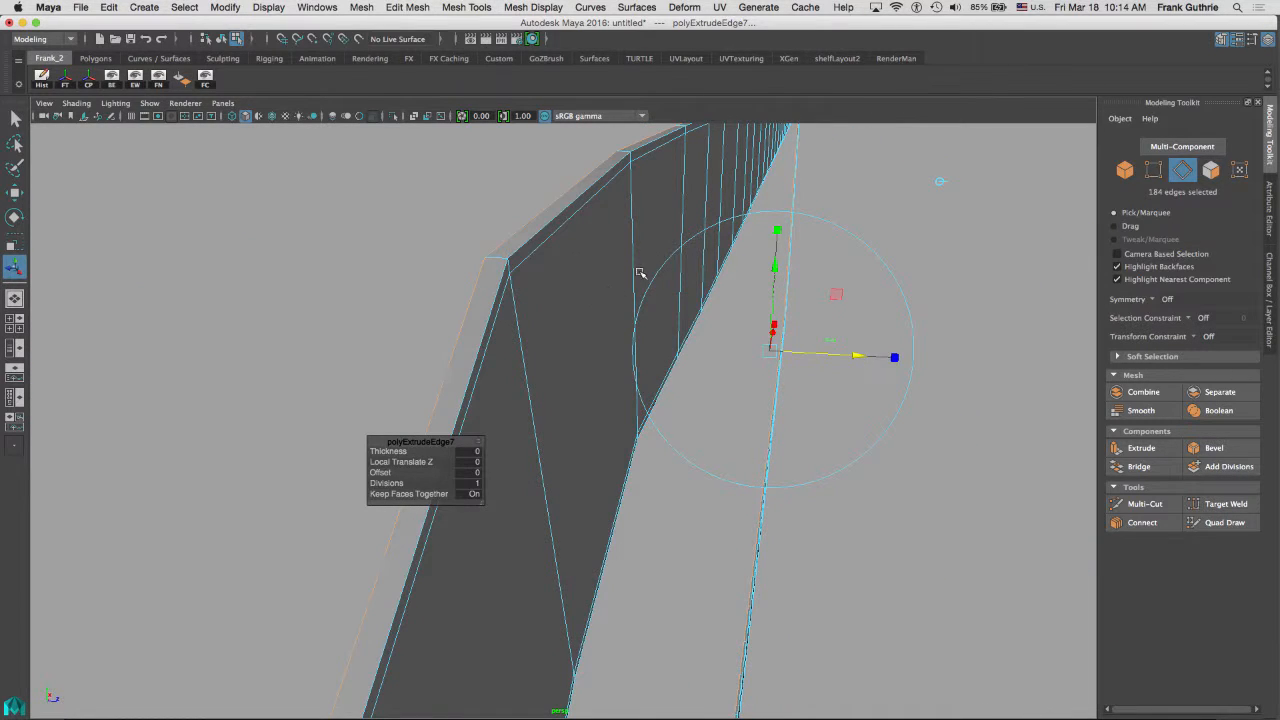
pyautogui.moveTo(855, 357); pyautogui.dragTo(858, 355)
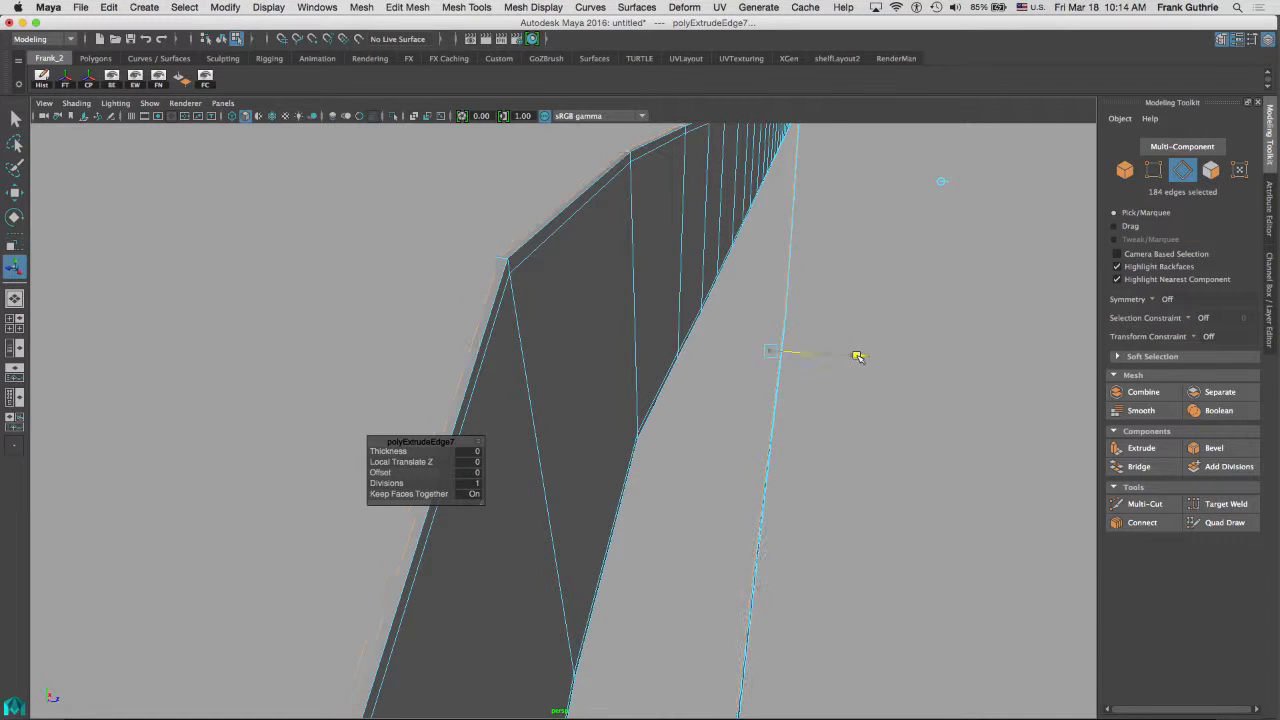
# - Orbit and zoom around the frame corner to inspect the new extruded wall
pyautogui.moveTo(620, 260)
pyautogui.keyDown('alt'); pyautogui.mouseDown()
pyautogui.moveTo(610, 240)
pyautogui.moveTo(870, 245)
pyautogui.moveTo(715, 220)
pyautogui.mouseUp(); pyautogui.keyUp('alt')
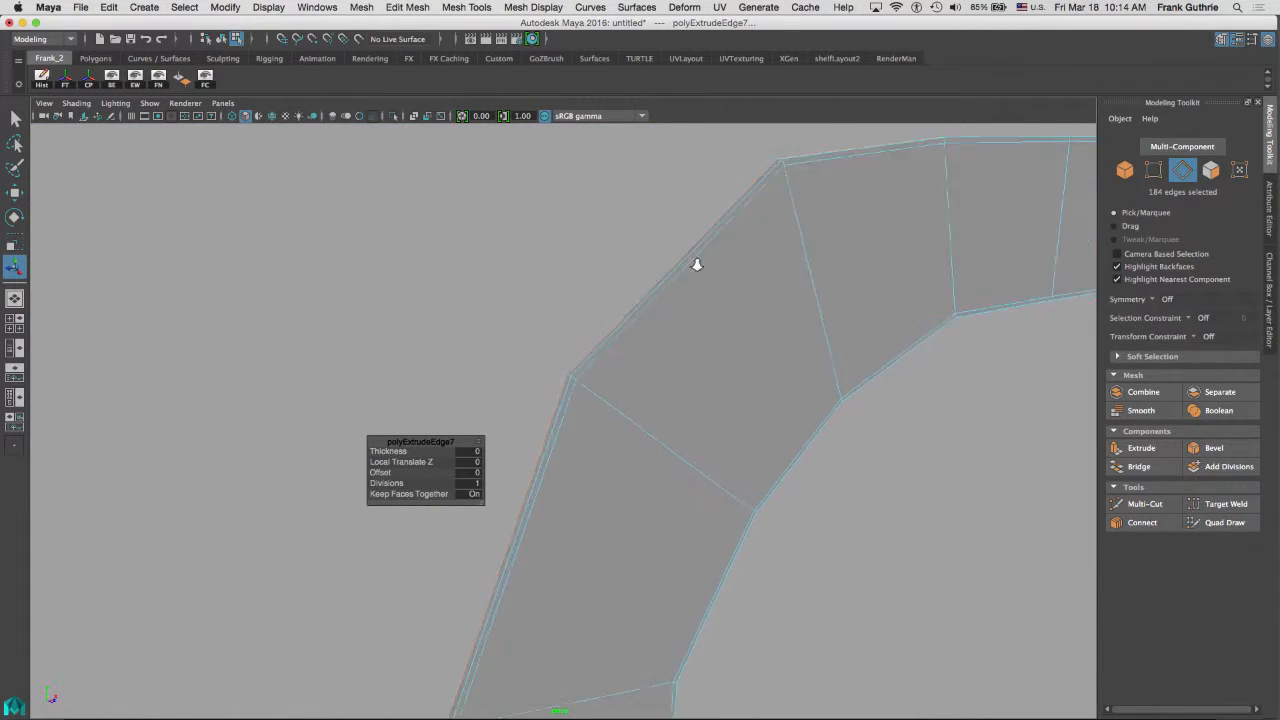
pyautogui.keyDown('alt'); pyautogui.moveTo(710, 262); pyautogui.dragTo(724, 256, button='right'); pyautogui.keyUp('alt')
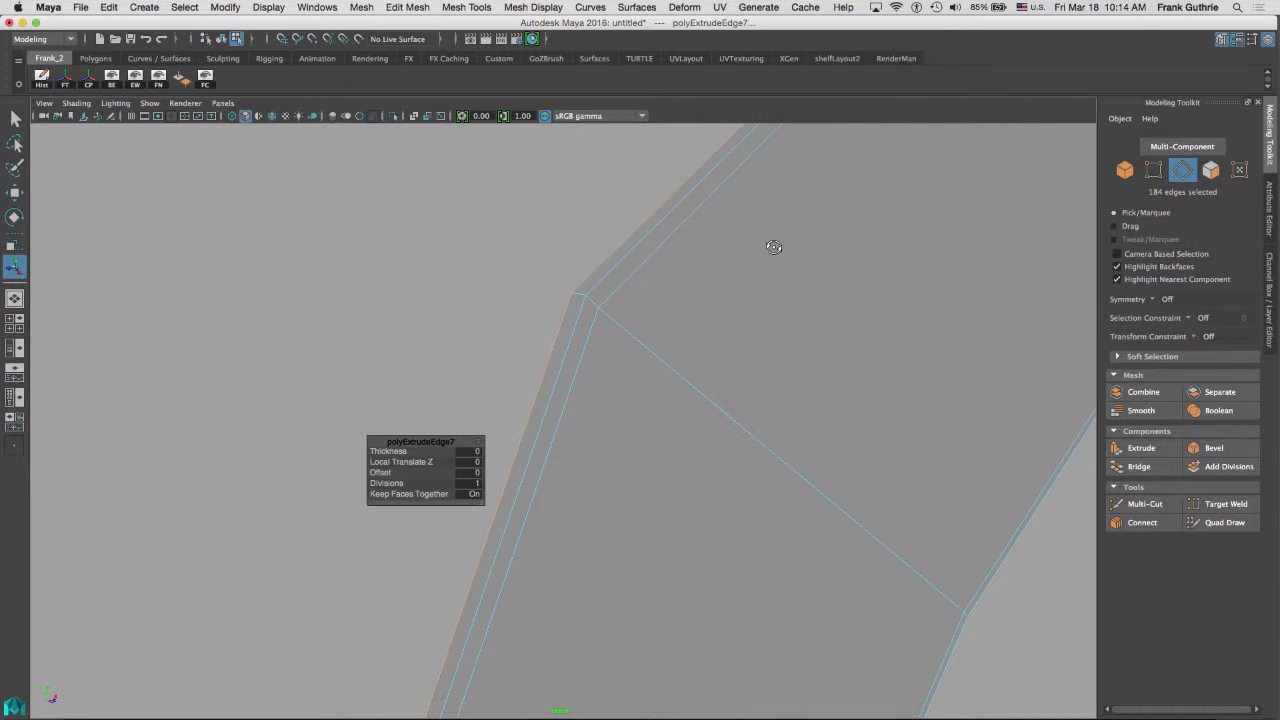
pyautogui.keyDown('alt'); pyautogui.moveTo(775, 247); pyautogui.dragTo(886, 180); pyautogui.keyUp('alt')
pyautogui.press('f')
pyautogui.keyDown('alt'); pyautogui.moveTo(886, 180); pyautogui.dragTo(903, 250, button='right'); pyautogui.keyUp('alt')
pyautogui.keyDown('alt'); pyautogui.moveTo(903, 250); pyautogui.dragTo(931, 290); pyautogui.keyUp('alt')
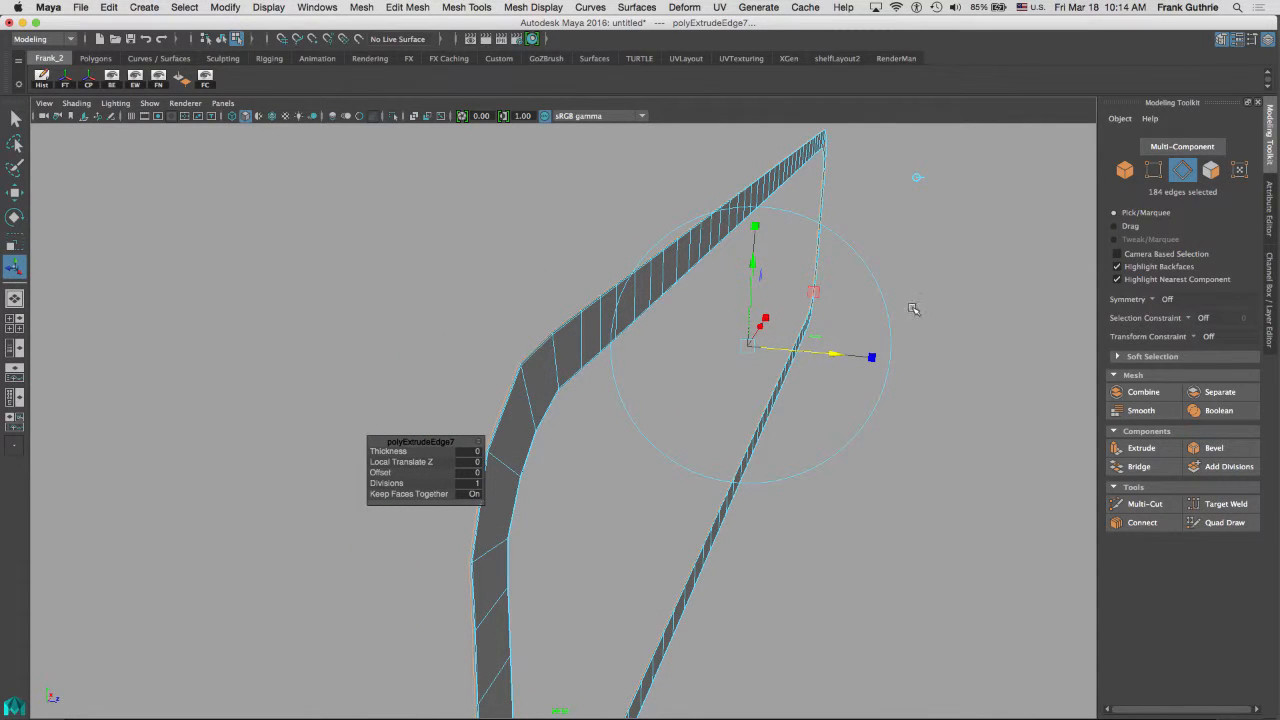
# - Extrude the border edges a second time and pull them outward to thicken the ring into a band
pyautogui.click(1141, 448)
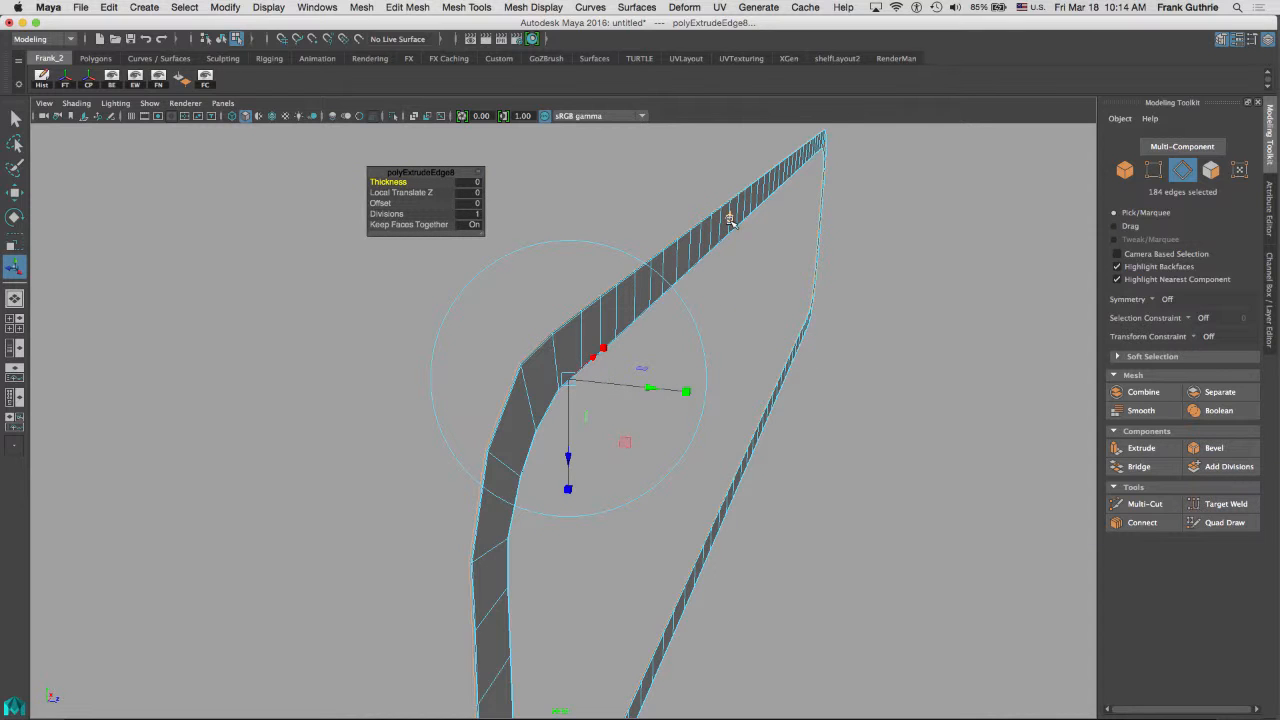
pyautogui.keyDown('alt'); pyautogui.moveTo(786, 247); pyautogui.dragTo(660, 240); pyautogui.keyUp('alt')
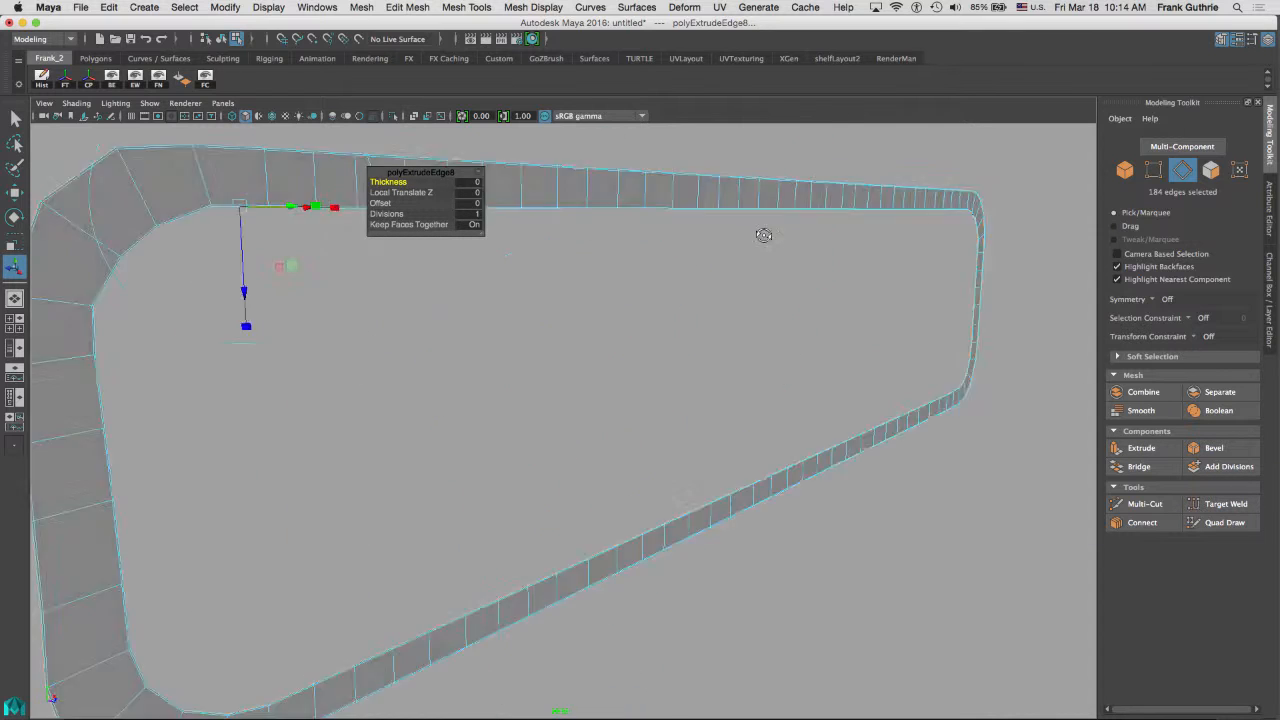
pyautogui.keyDown('alt'); pyautogui.moveTo(660, 240); pyautogui.dragTo(681, 230, button='middle'); pyautogui.keyUp('alt')
pyautogui.keyDown('alt'); pyautogui.moveTo(681, 230); pyautogui.dragTo(620, 210, button='right'); pyautogui.keyUp('alt')
pyautogui.keyDown('alt'); pyautogui.moveTo(620, 210); pyautogui.dragTo(735, 233, button='middle'); pyautogui.keyUp('alt')
pyautogui.keyDown('alt'); pyautogui.moveTo(735, 233); pyautogui.dragTo(610, 218, button='right'); pyautogui.keyUp('alt')
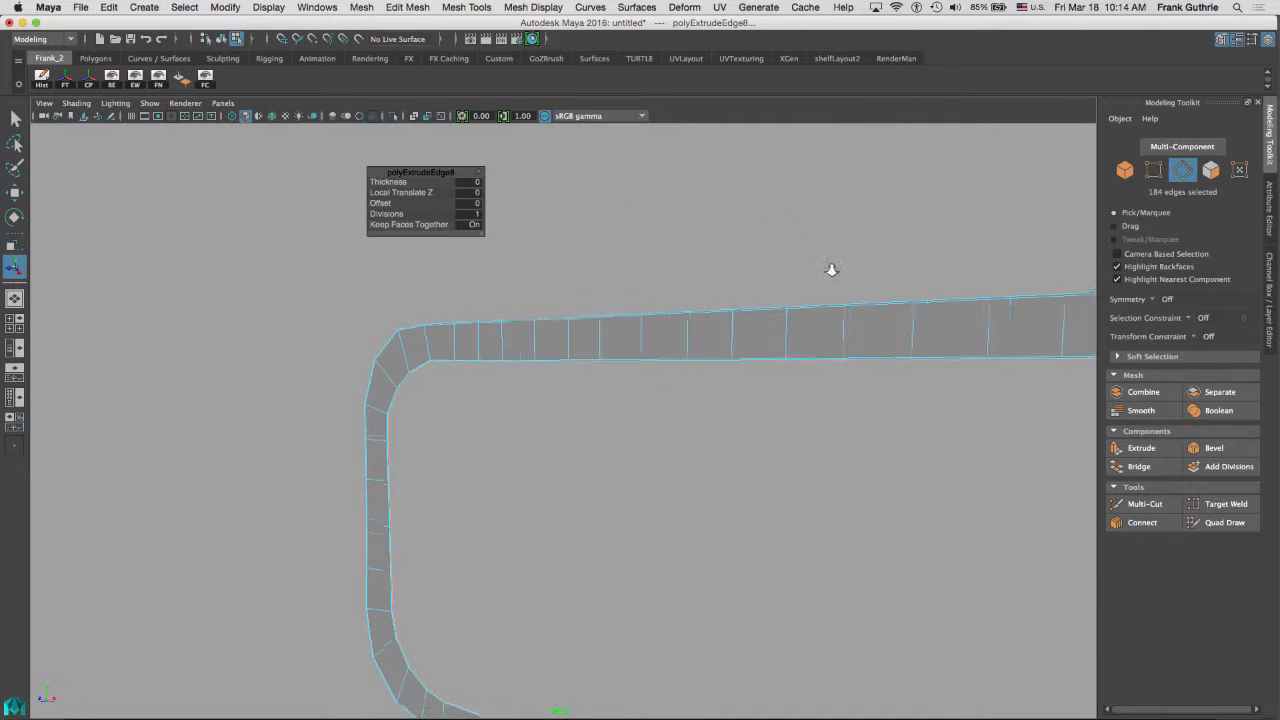
pyautogui.moveTo(670, 212)
pyautogui.keyDown('alt'); pyautogui.mouseDown()
pyautogui.moveTo(830, 265)
pyautogui.moveTo(744, 291)
pyautogui.moveTo(686, 240)
pyautogui.moveTo(660, 250)
pyautogui.mouseUp(); pyautogui.keyUp('alt')
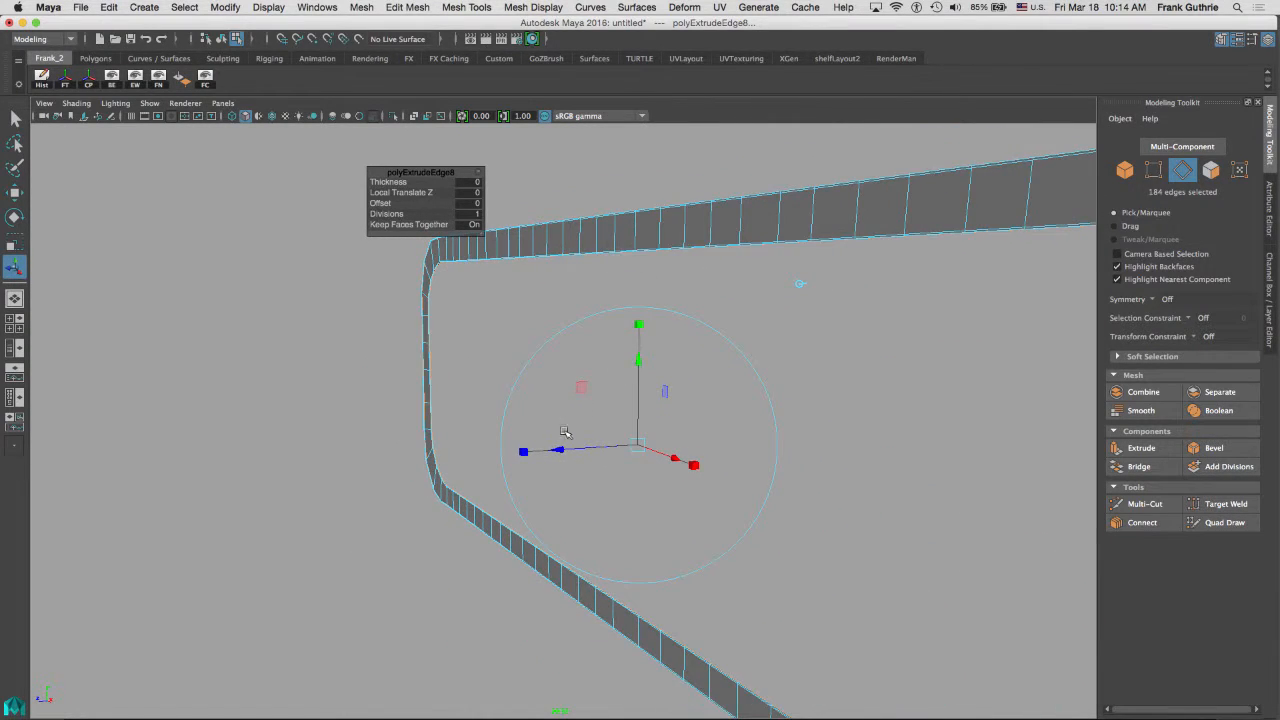
pyautogui.keyDown('alt'); pyautogui.moveTo(670, 306); pyautogui.dragTo(546, 418); pyautogui.keyUp('alt')
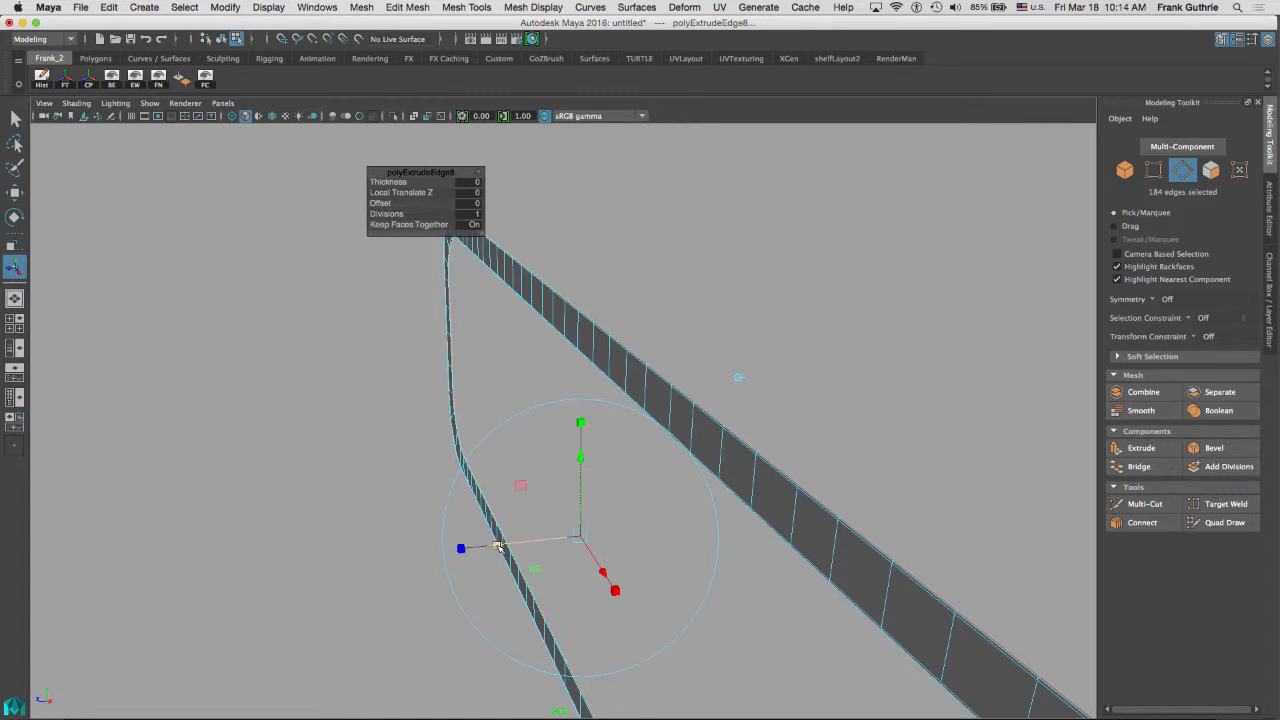
pyautogui.moveTo(497, 545); pyautogui.dragTo(535, 528)
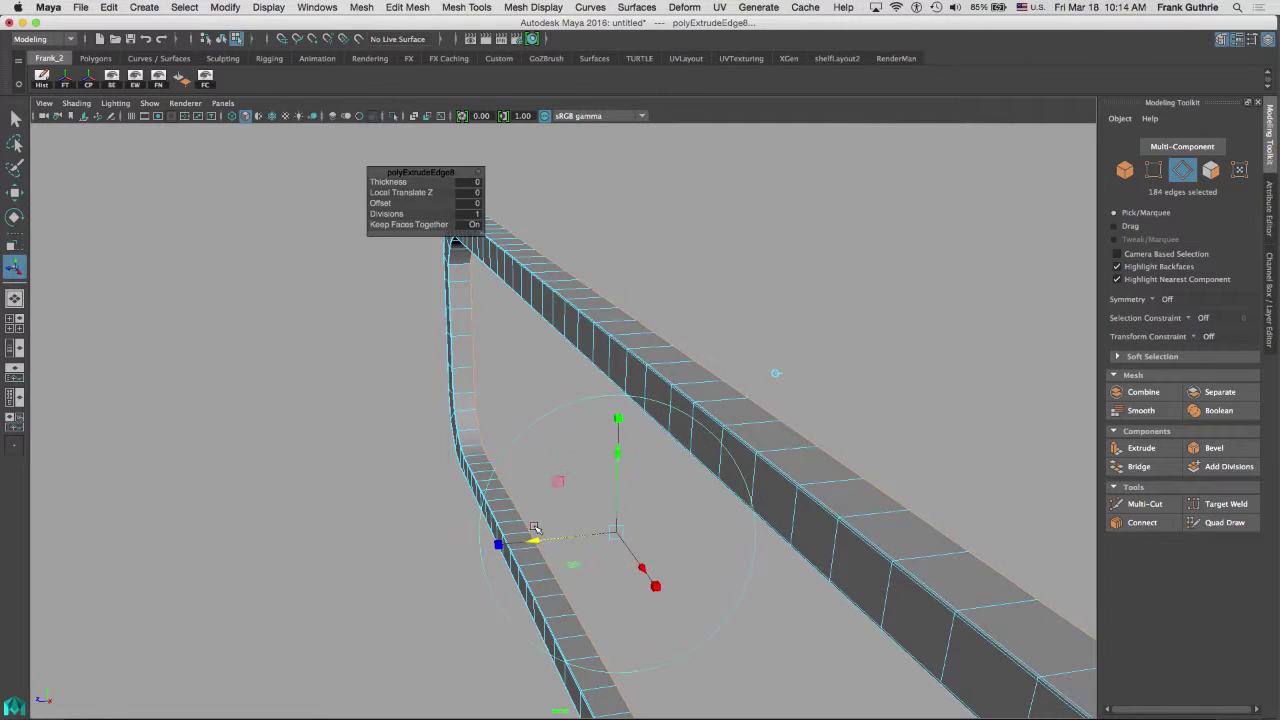
# - Show the IMAGE_PLANE reference again and orbit to check the frame's depth against the sign
pyautogui.click(1270, 283)
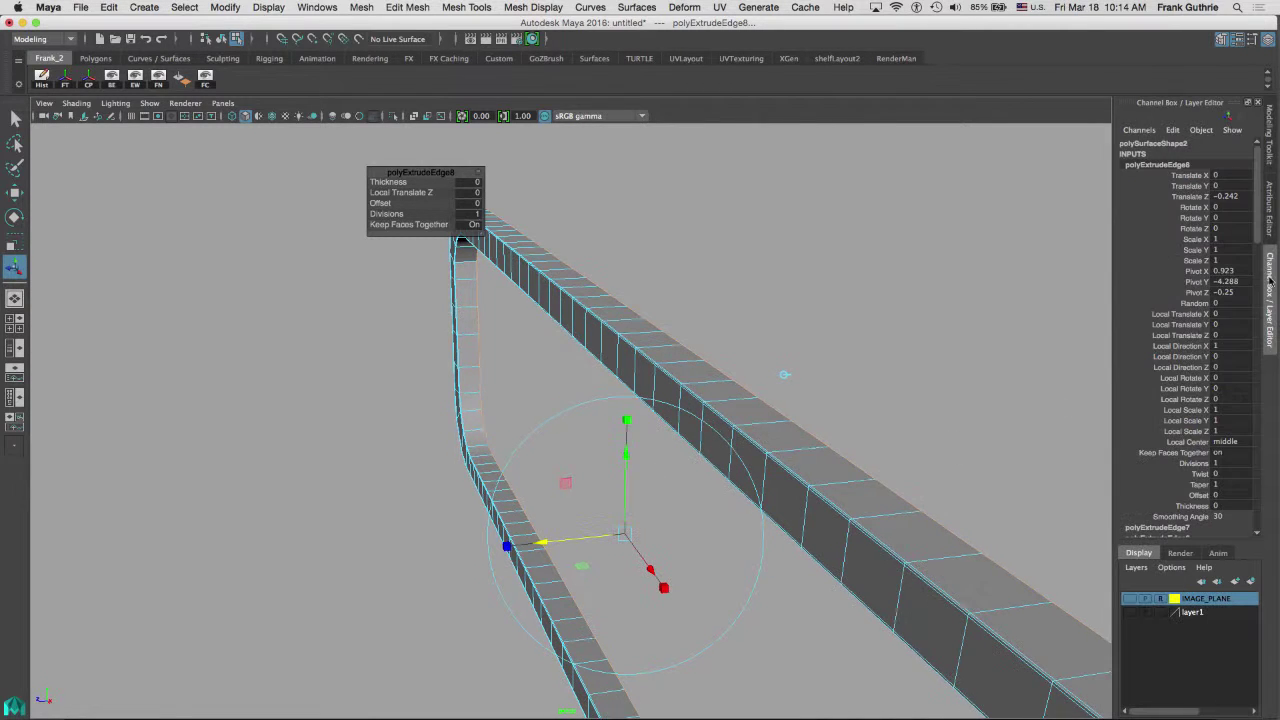
pyautogui.click(1131, 599)
pyautogui.moveTo(640, 420)
pyautogui.keyDown('alt'); pyautogui.mouseDown()
pyautogui.moveTo(933, 323)
pyautogui.moveTo(900, 320)
pyautogui.mouseUp(); pyautogui.keyUp('alt')
pyautogui.keyDown('alt'); pyautogui.moveTo(850, 300); pyautogui.dragTo(828, 311, button='right'); pyautogui.keyUp('alt')
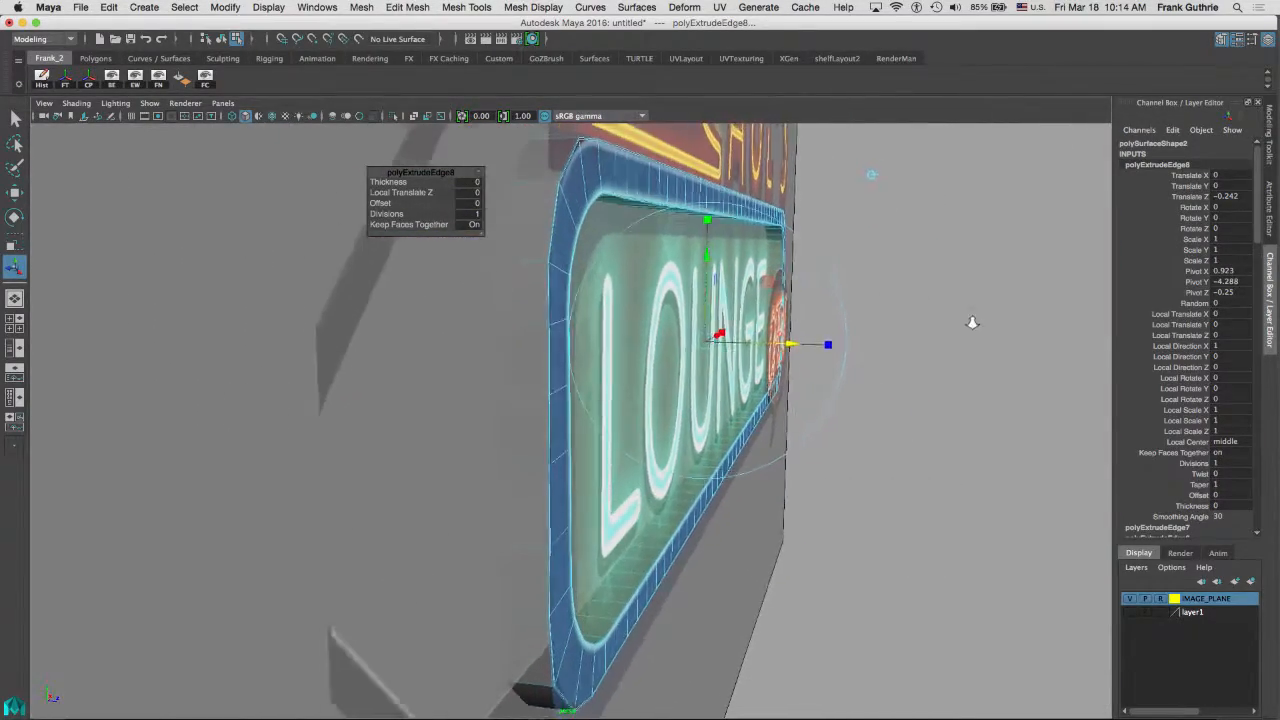
pyautogui.moveTo(828, 311)
pyautogui.keyDown('alt'); pyautogui.mouseDown()
pyautogui.moveTo(800, 318)
pyautogui.moveTo(900, 312)
pyautogui.mouseUp(); pyautogui.keyUp('alt')
pyautogui.moveTo(866, 310); pyautogui.dragTo(856, 310, button='middle')
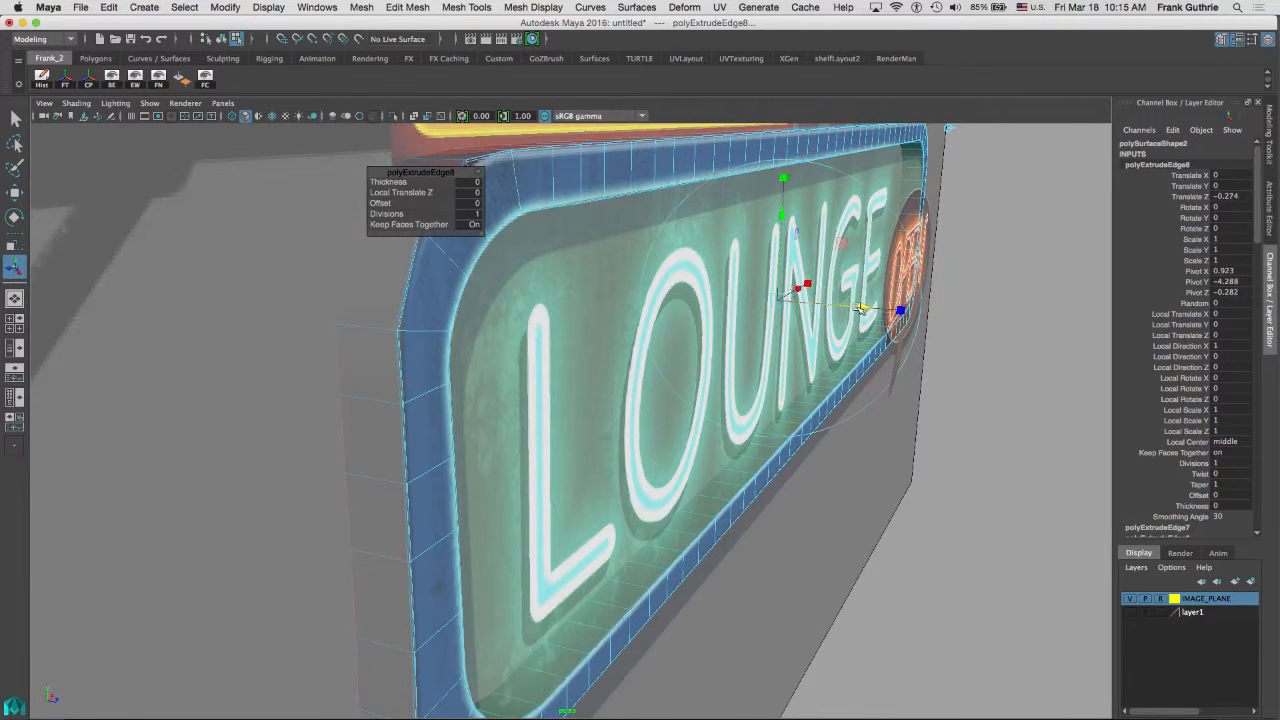
pyautogui.moveTo(856, 310)
pyautogui.keyDown('alt'); pyautogui.mouseDown()
pyautogui.moveTo(808, 284)
pyautogui.moveTo(714, 283)
pyautogui.mouseUp(); pyautogui.keyUp('alt')
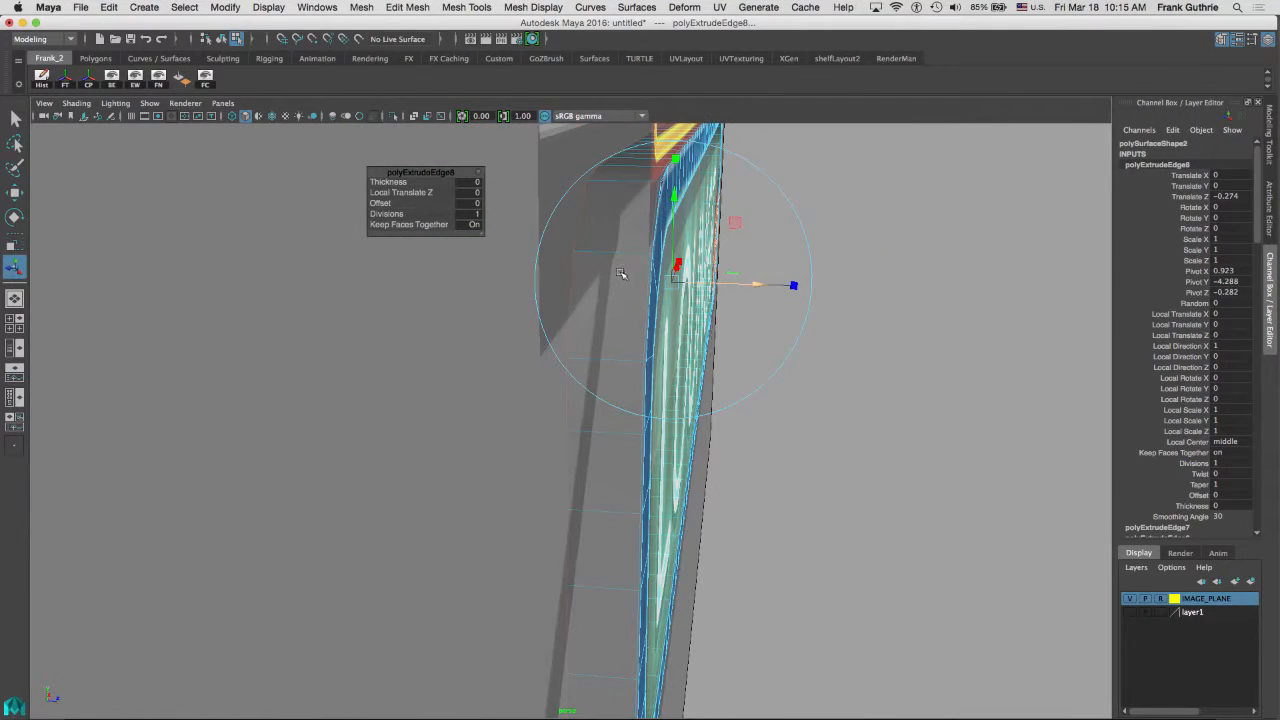
pyautogui.keyDown('alt'); pyautogui.moveTo(621, 274); pyautogui.dragTo(783, 281); pyautogui.keyUp('alt')
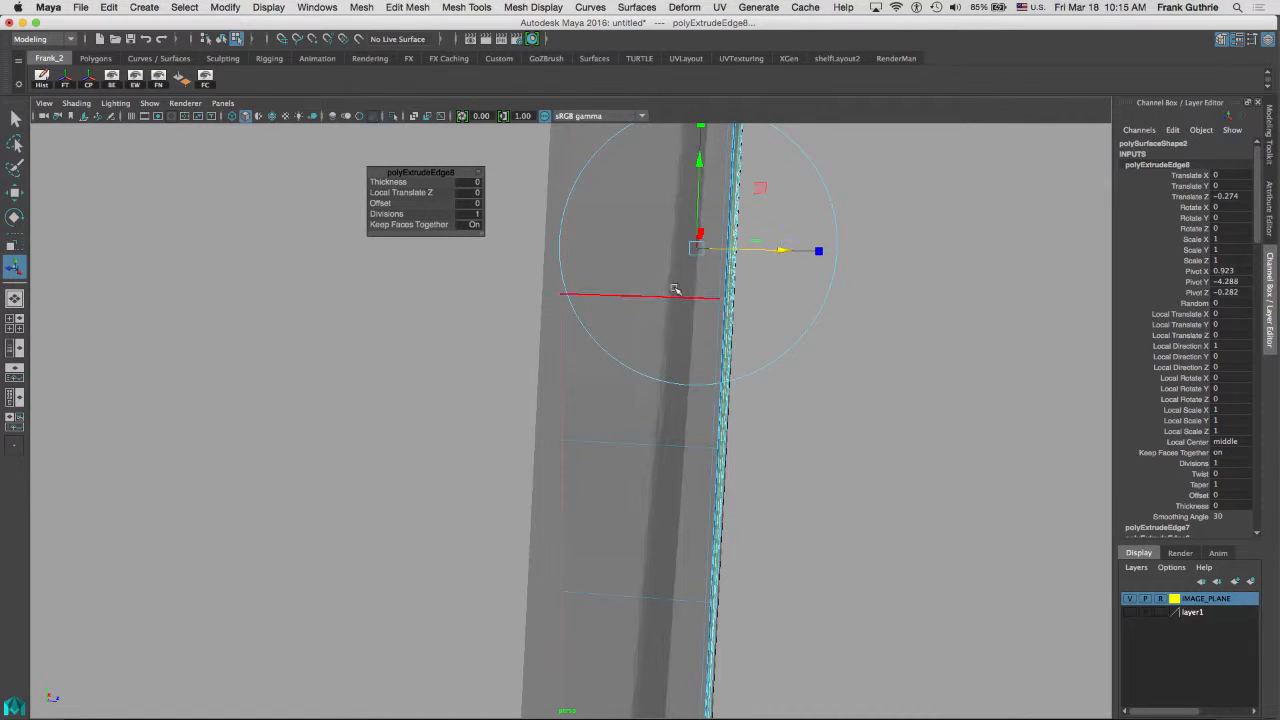
# - Switch to the orthographic side view and display the frame strip in wireframe
pyautogui.press('space')
pyautogui.moveTo(672, 290); pyautogui.dragTo(745, 290)
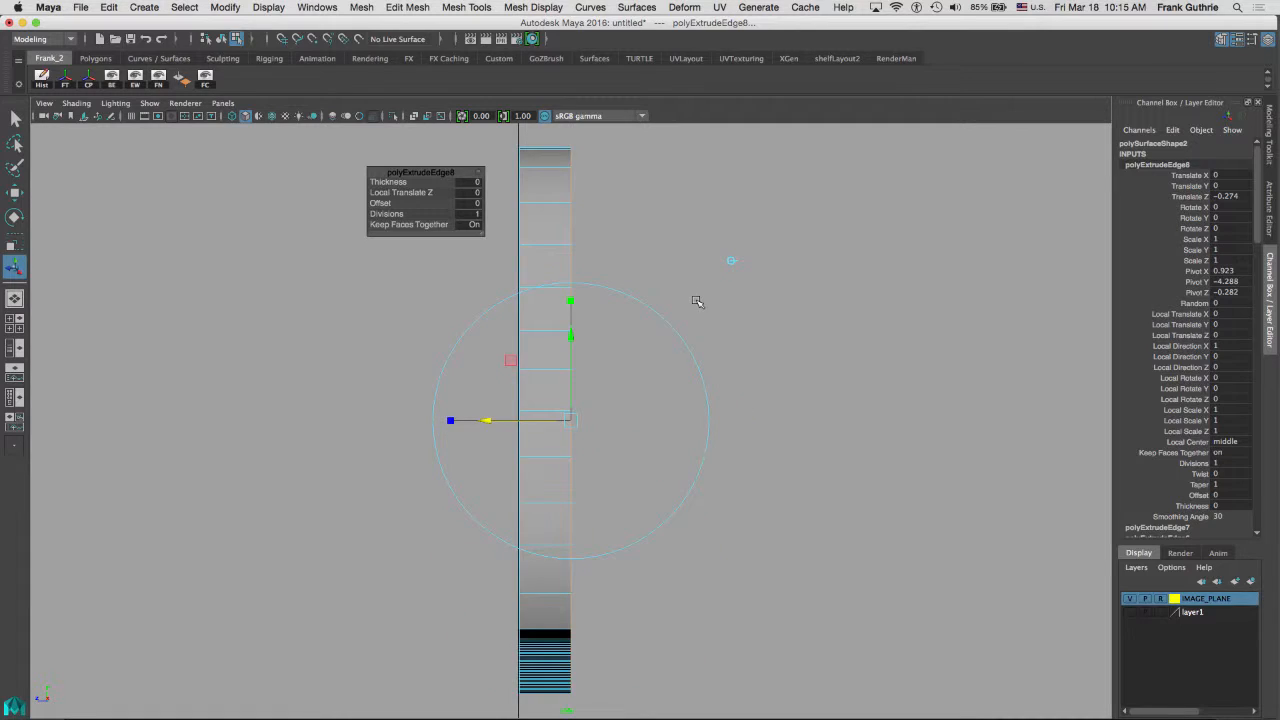
pyautogui.keyDown('alt'); pyautogui.moveTo(696, 302); pyautogui.dragTo(805, 215); pyautogui.keyUp('alt')
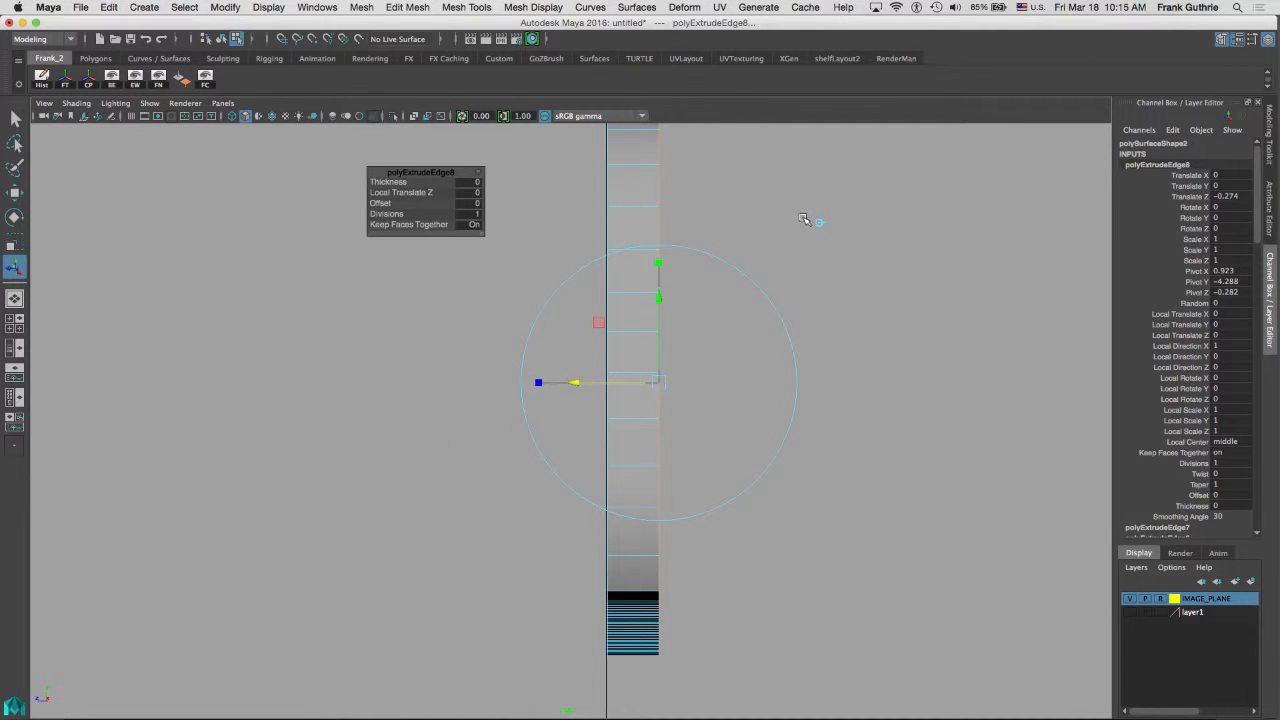
pyautogui.press('4')
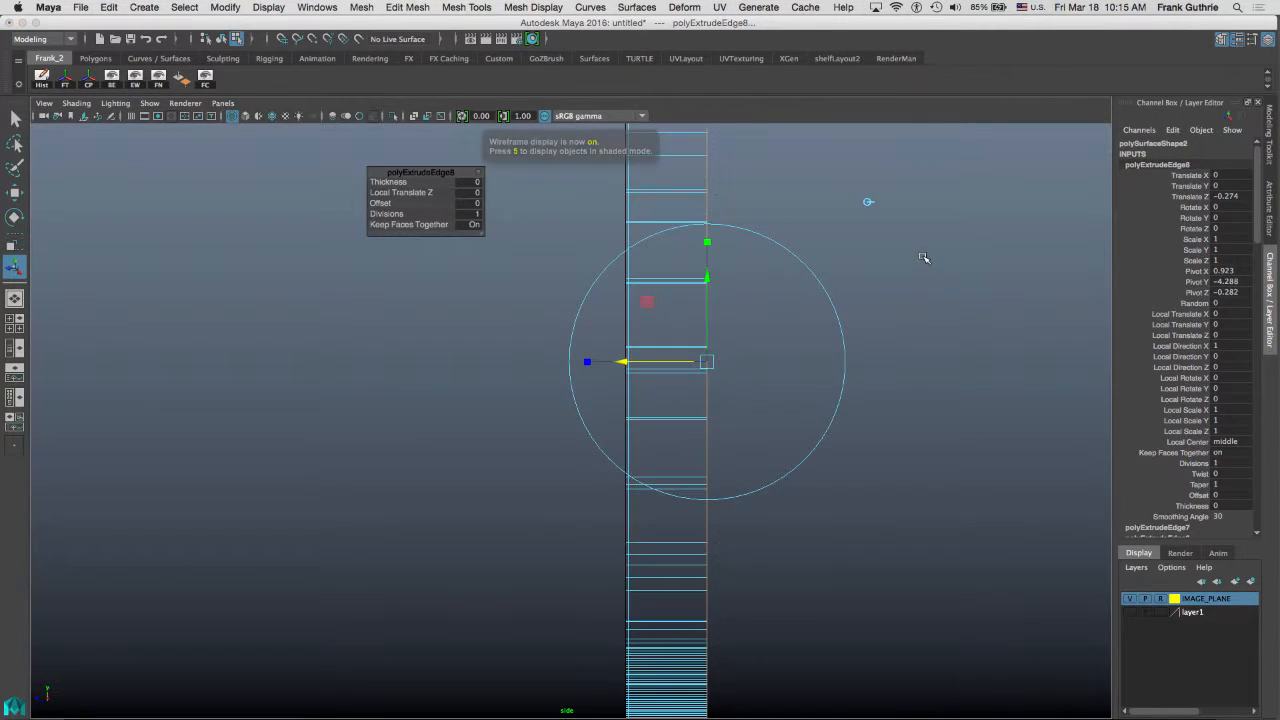
# - Pull the third border extrusion back slightly in side view to form a narrow lip
pyautogui.keyDown('alt'); pyautogui.moveTo(735, 345); pyautogui.dragTo(617, 260); pyautogui.keyUp('alt')
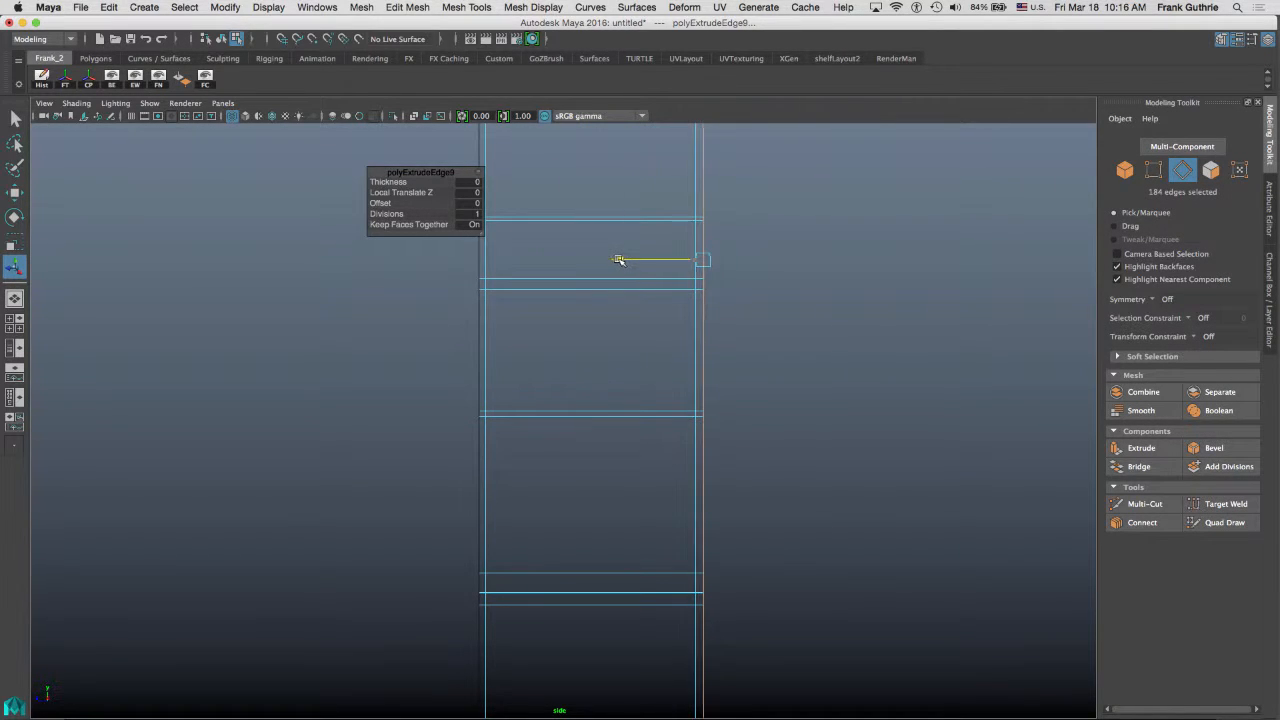
pyautogui.moveTo(618, 260); pyautogui.dragTo(1000, 240)
pyautogui.press('space')
# - Hide the IMAGE_PLANE layer so the sign reference image disappears
pyautogui.click(1272, 278)
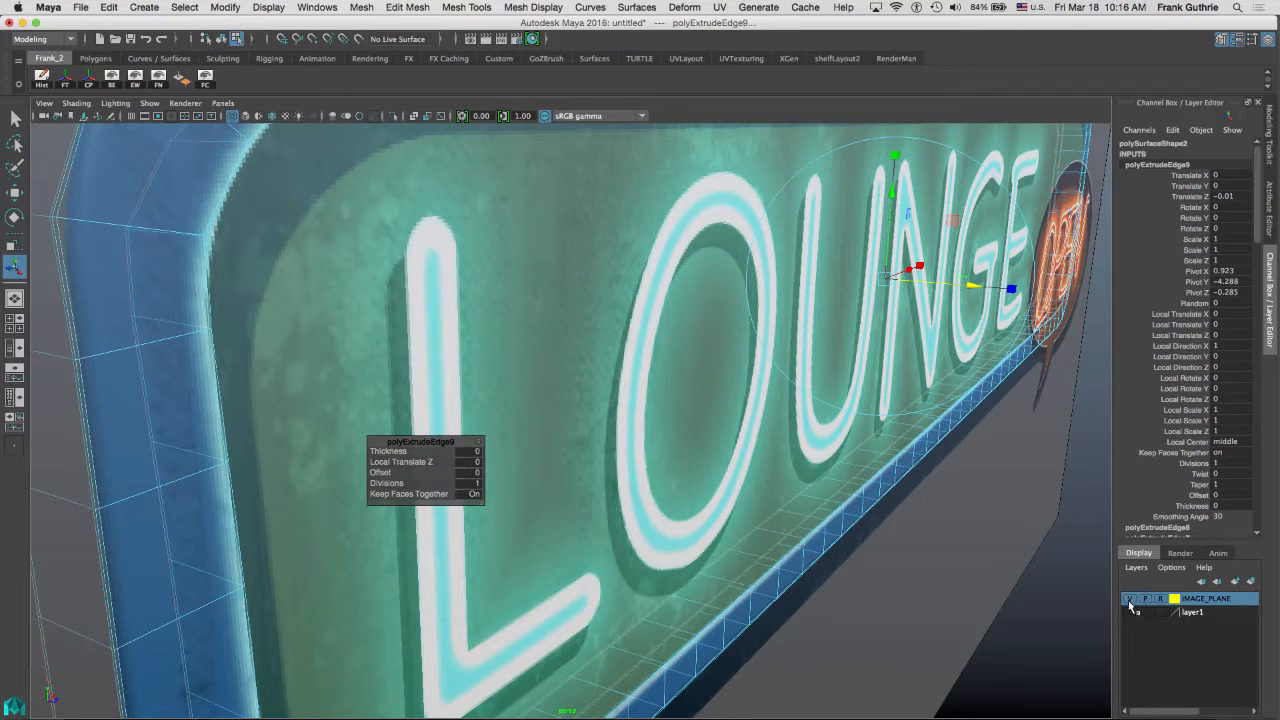
pyautogui.click(1128, 599)
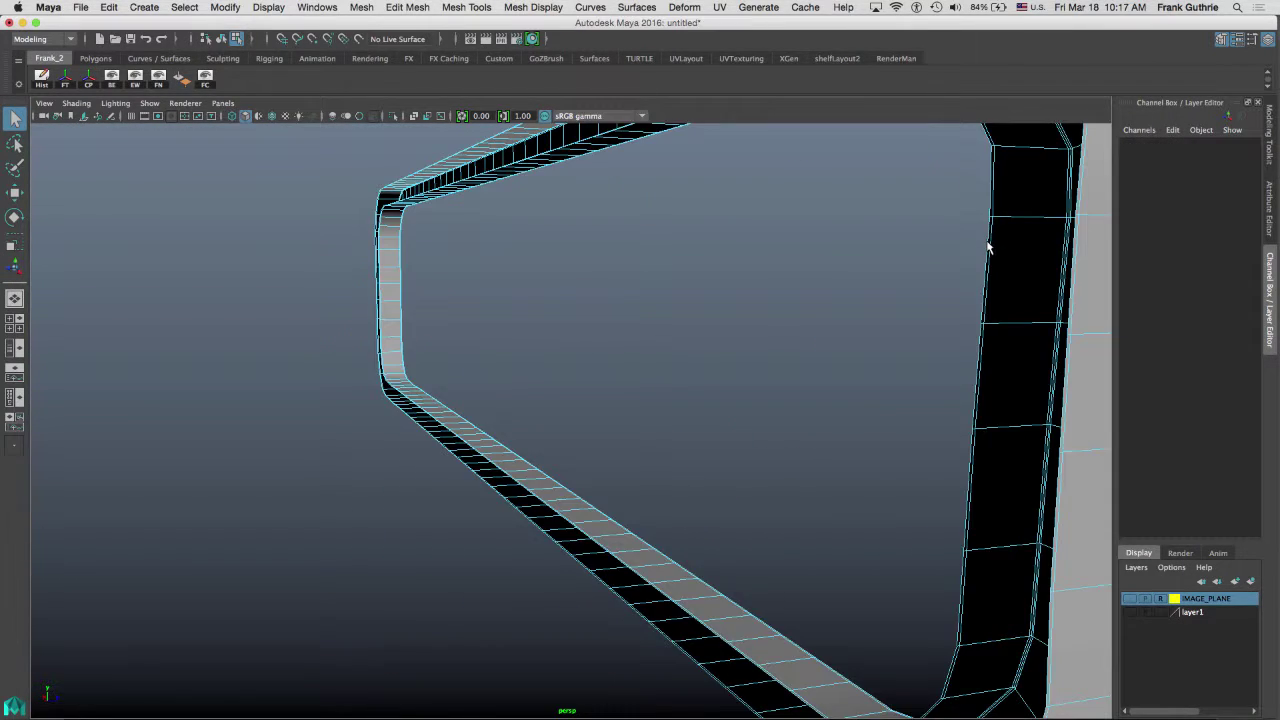
# - Select the frame's inner border edge loop and extrude it with a slight offset
pyautogui.rightClick(985, 240)
pyautogui.click(988, 240)
pyautogui.moveTo(988, 240)
pyautogui.keyDown('alt'); pyautogui.mouseDown()
pyautogui.moveTo(770, 255)
pyautogui.moveTo(960, 260)
pyautogui.moveTo(600, 228)
pyautogui.moveTo(1005, 227)
pyautogui.mouseUp(); pyautogui.keyUp('alt')
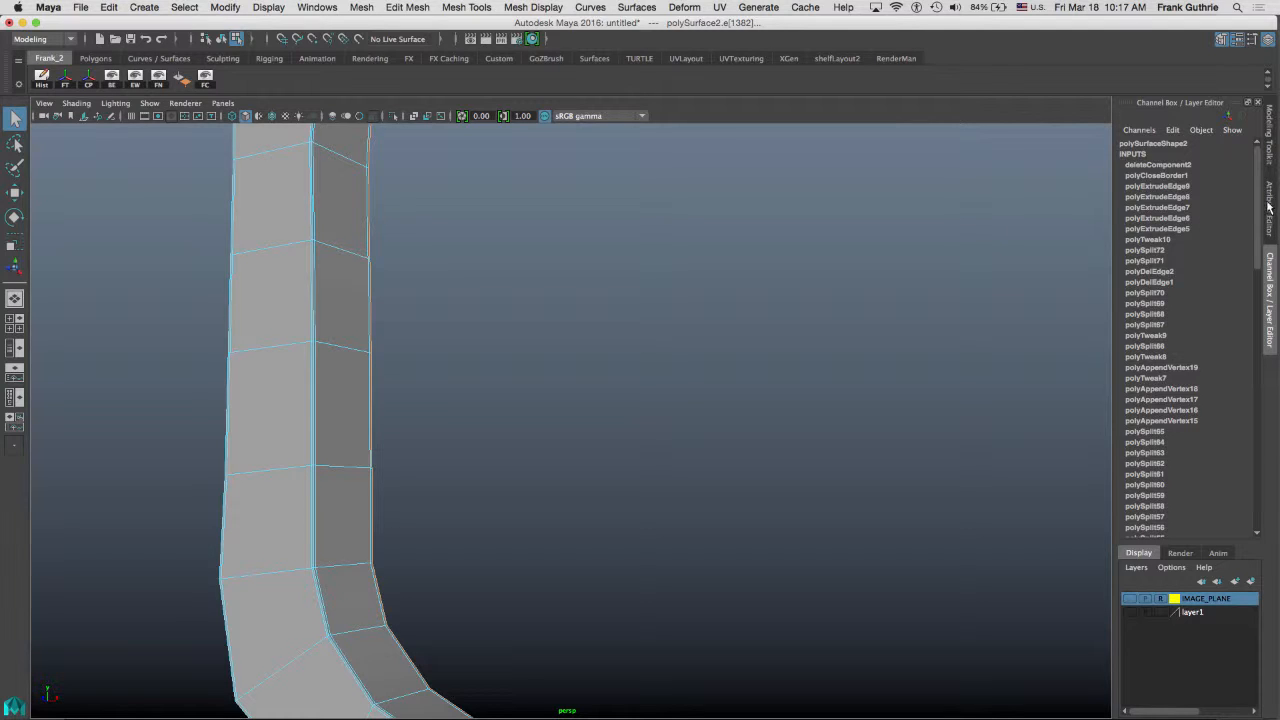
pyautogui.click(1268, 130)
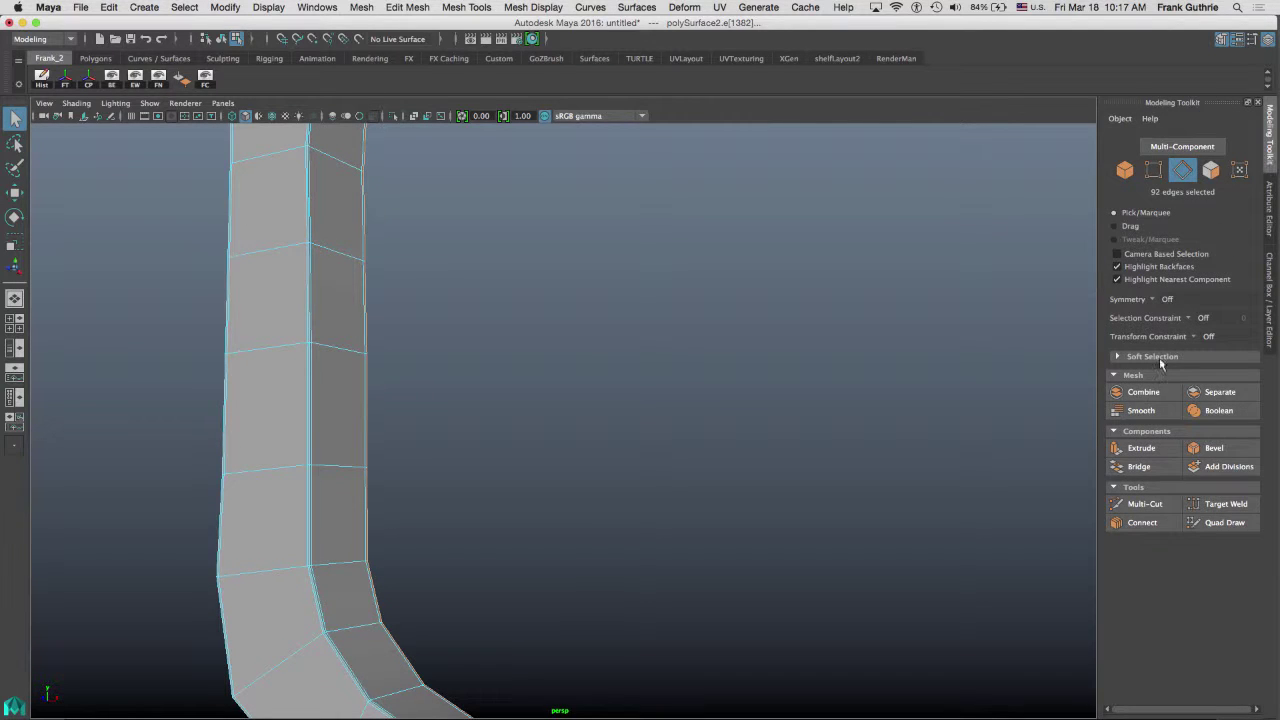
pyautogui.click(1141, 448)
pyautogui.moveTo(678, 260)
pyautogui.keyDown('alt'); pyautogui.mouseDown()
pyautogui.moveTo(640, 230)
pyautogui.moveTo(650, 210)
pyautogui.moveTo(555, 242)
pyautogui.moveTo(680, 300)
pyautogui.moveTo(720, 400)
pyautogui.mouseUp(); pyautogui.keyUp('alt')
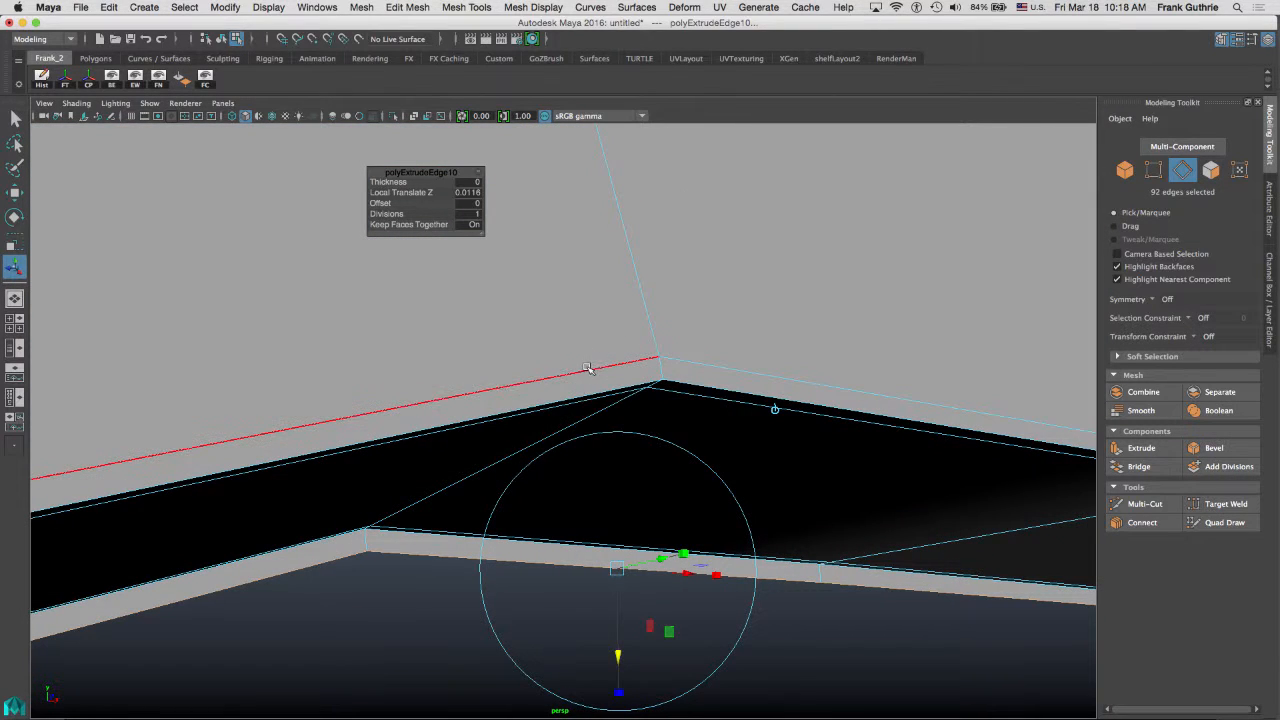
# - In front view, nudge the extruded edge loop up slightly to recess the inner lip
pyautogui.press('space')
pyautogui.moveTo(590, 372); pyautogui.dragTo(594, 400)
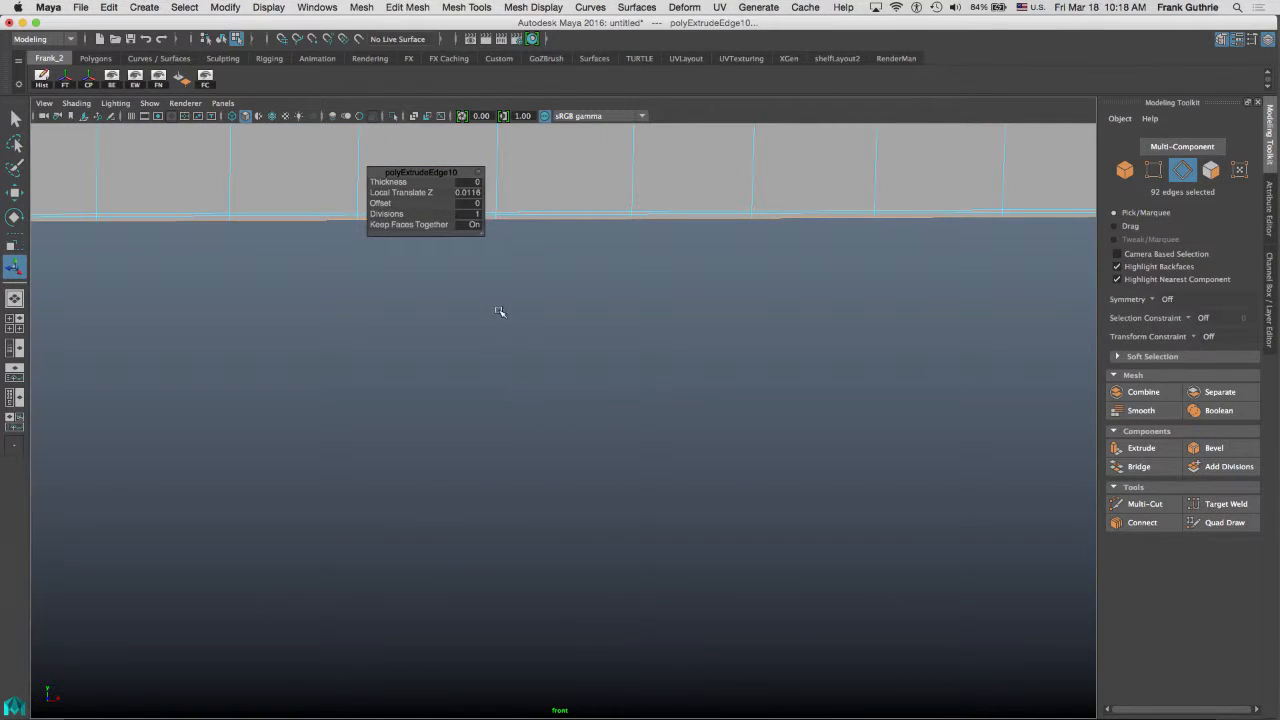
pyautogui.moveTo(556, 265)
pyautogui.keyDown('alt'); pyautogui.mouseDown()
pyautogui.moveTo(600, 380)
pyautogui.moveTo(650, 250)
pyautogui.mouseUp(); pyautogui.keyUp('alt')
pyautogui.keyDown('alt'); pyautogui.moveTo(650, 250); pyautogui.dragTo(620, 290, button='right'); pyautogui.keyUp('alt')
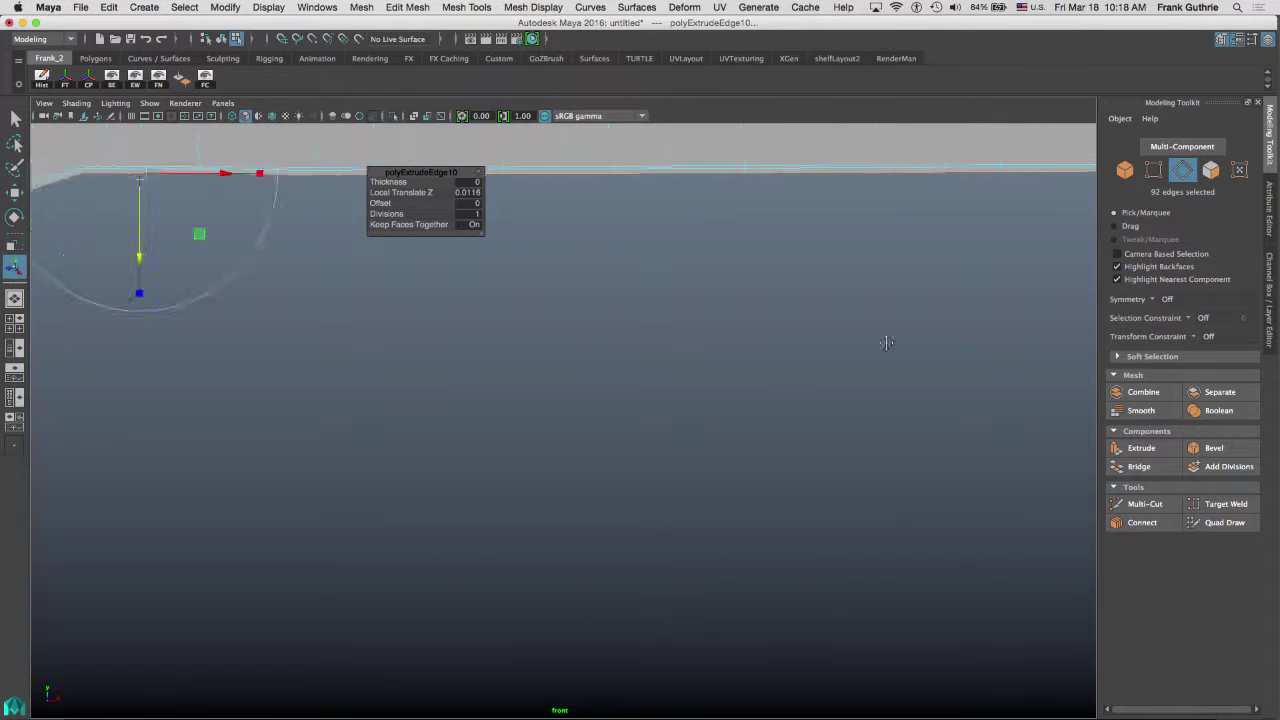
pyautogui.keyDown('alt'); pyautogui.moveTo(886, 343); pyautogui.dragTo(700, 300, button='middle'); pyautogui.keyUp('alt')
pyautogui.keyDown('alt'); pyautogui.moveTo(700, 300); pyautogui.dragTo(760, 260, button='right'); pyautogui.keyUp('alt')
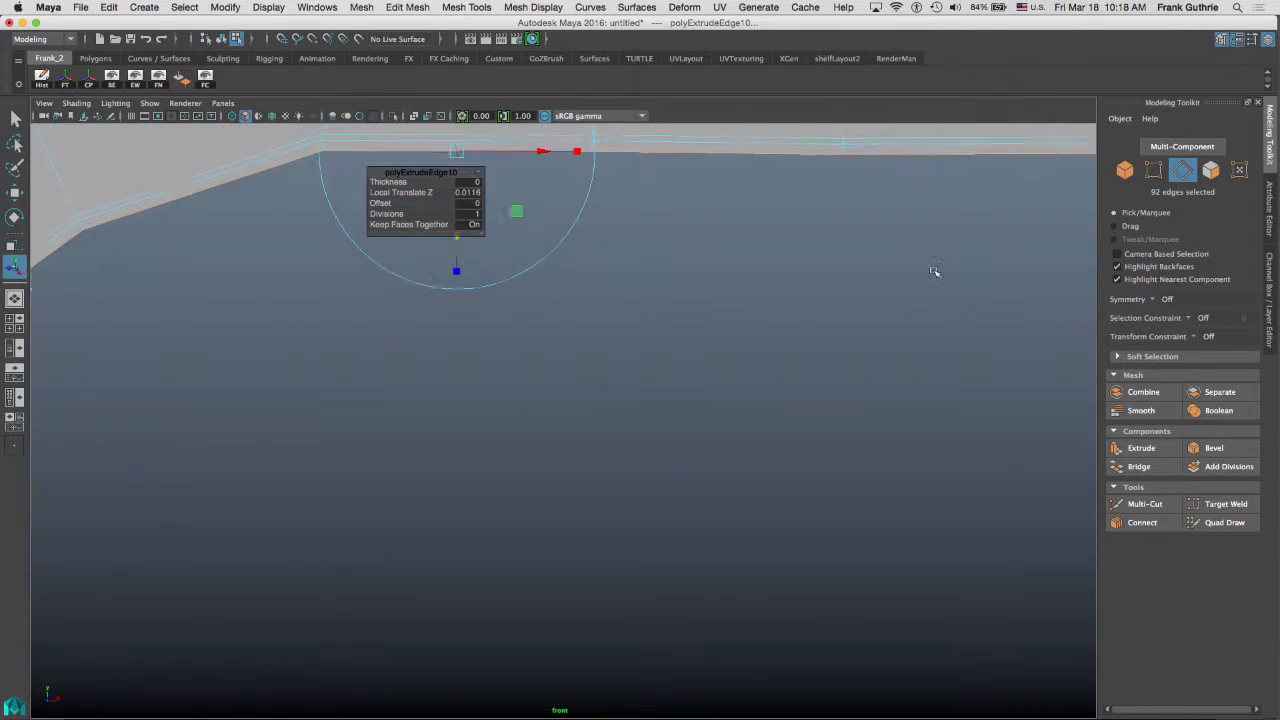
pyautogui.moveTo(760, 260)
pyautogui.keyDown('alt'); pyautogui.mouseDown(button='middle')
pyautogui.moveTo(675, 331)
pyautogui.moveTo(640, 300)
pyautogui.moveTo(760, 260)
pyautogui.moveTo(768, 213)
pyautogui.mouseUp(button='middle'); pyautogui.keyUp('alt')
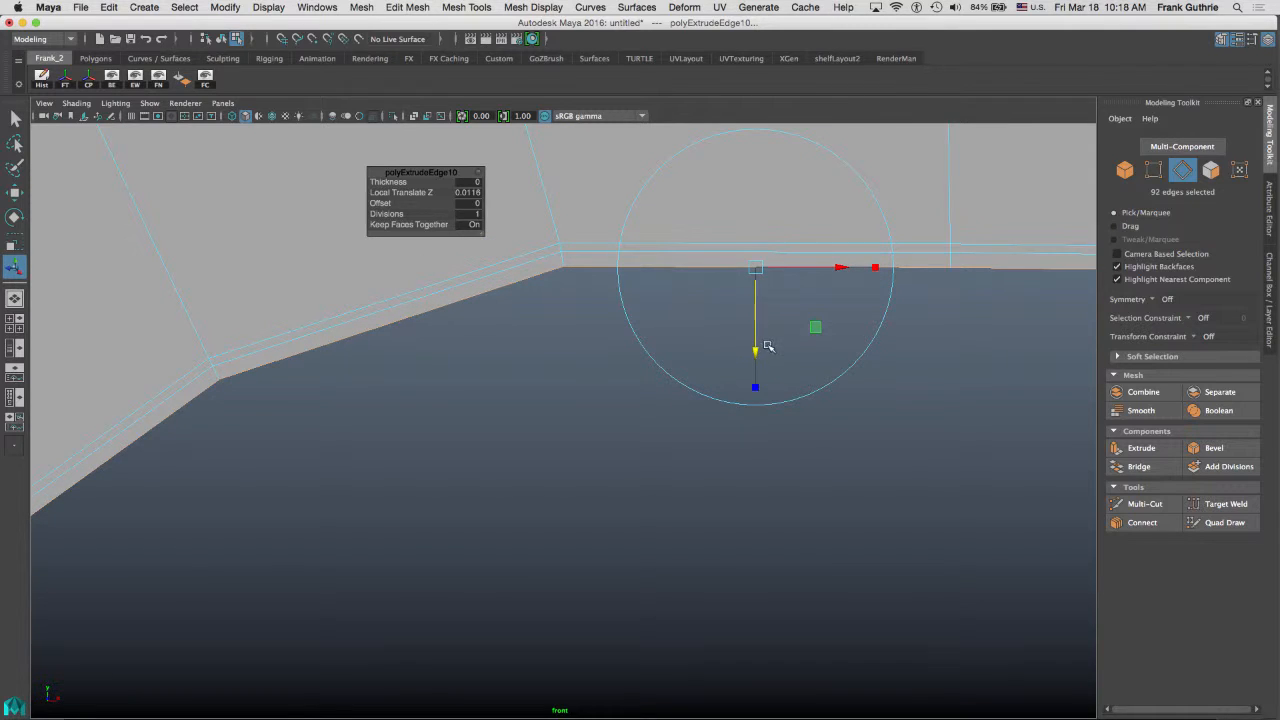
pyautogui.moveTo(753, 352); pyautogui.dragTo(775, 342)
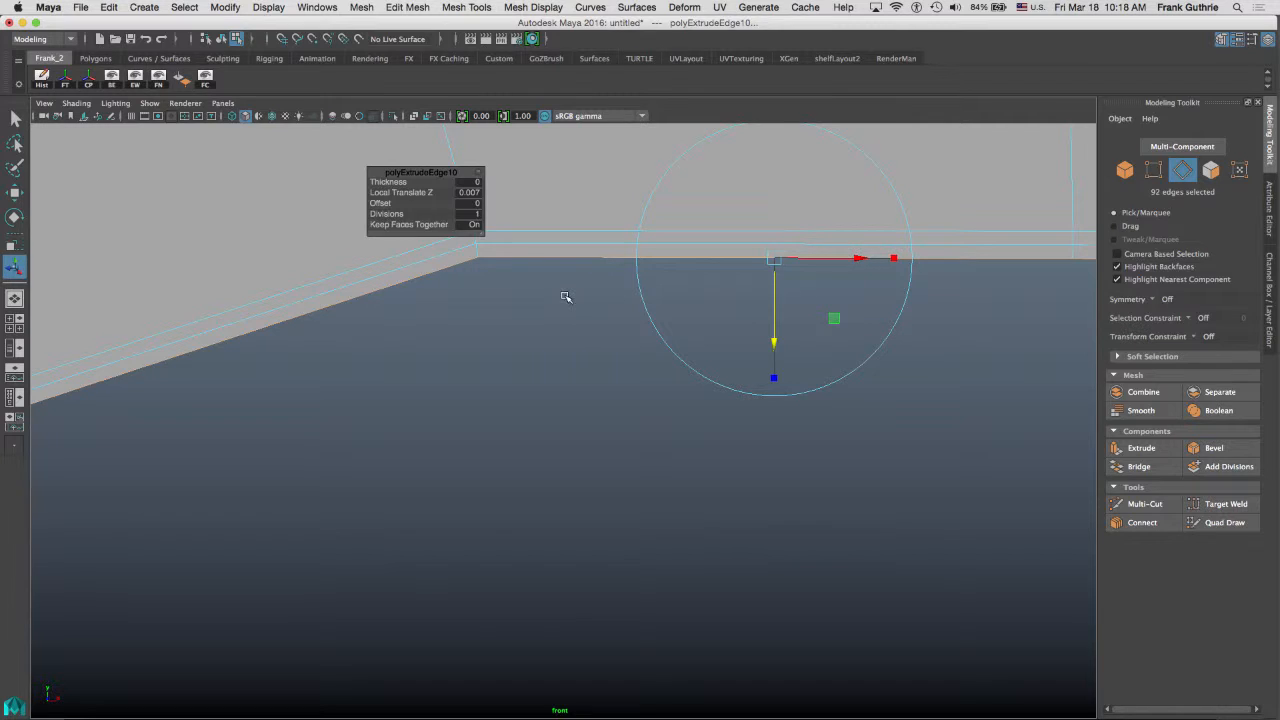
pyautogui.press('q')
# - Orbit back to a perspective view of the whole rounded frame
pyautogui.keyDown('alt'); pyautogui.moveTo(655, 294); pyautogui.dragTo(756, 297); pyautogui.keyUp('alt')
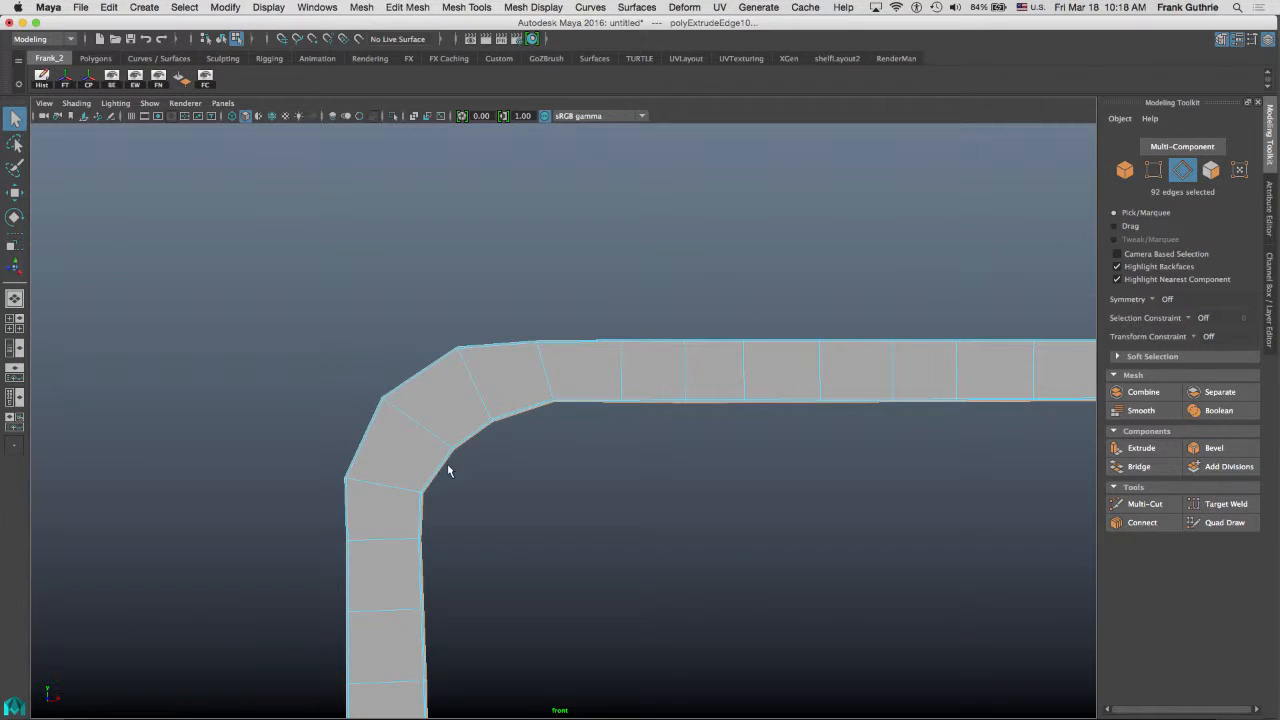
pyautogui.press('space')
pyautogui.press('space')
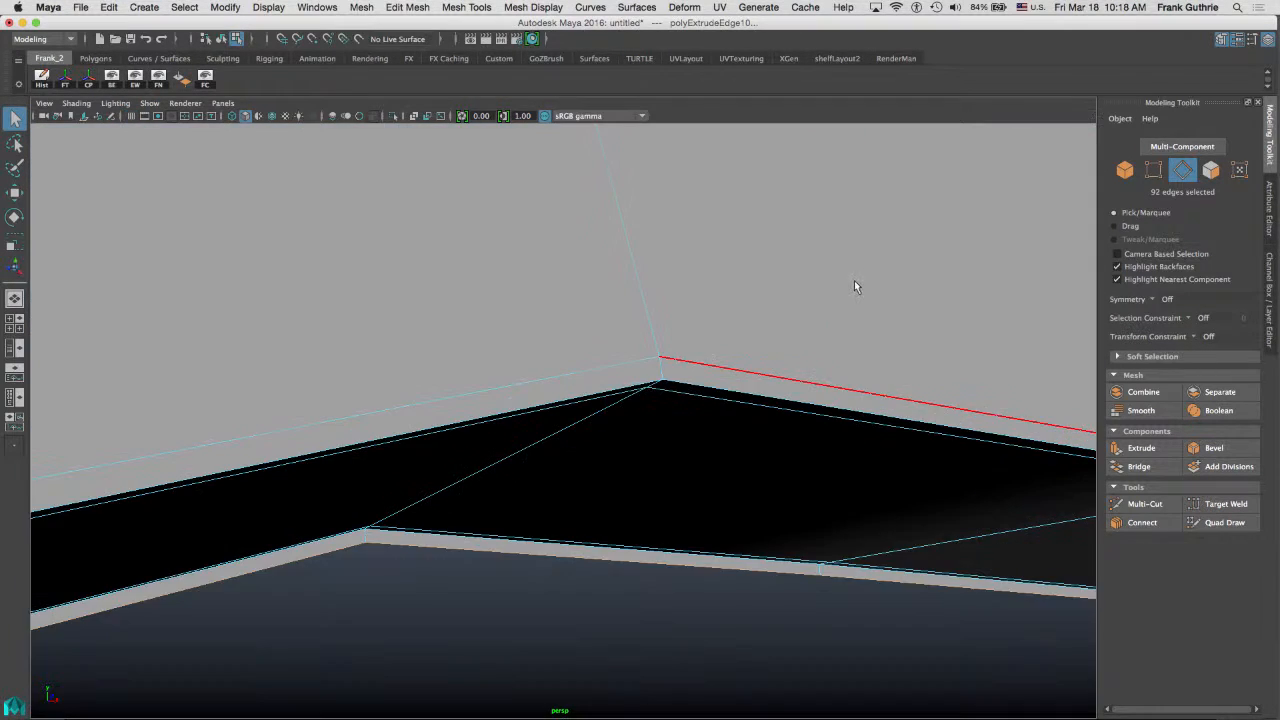
pyautogui.moveTo(853, 280)
pyautogui.keyDown('alt'); pyautogui.mouseDown()
pyautogui.moveTo(615, 294)
pyautogui.moveTo(618, 260)
pyautogui.mouseUp(); pyautogui.keyUp('alt')
pyautogui.keyDown('alt'); pyautogui.moveTo(618, 260); pyautogui.dragTo(632, 289, button='right'); pyautogui.keyUp('alt')
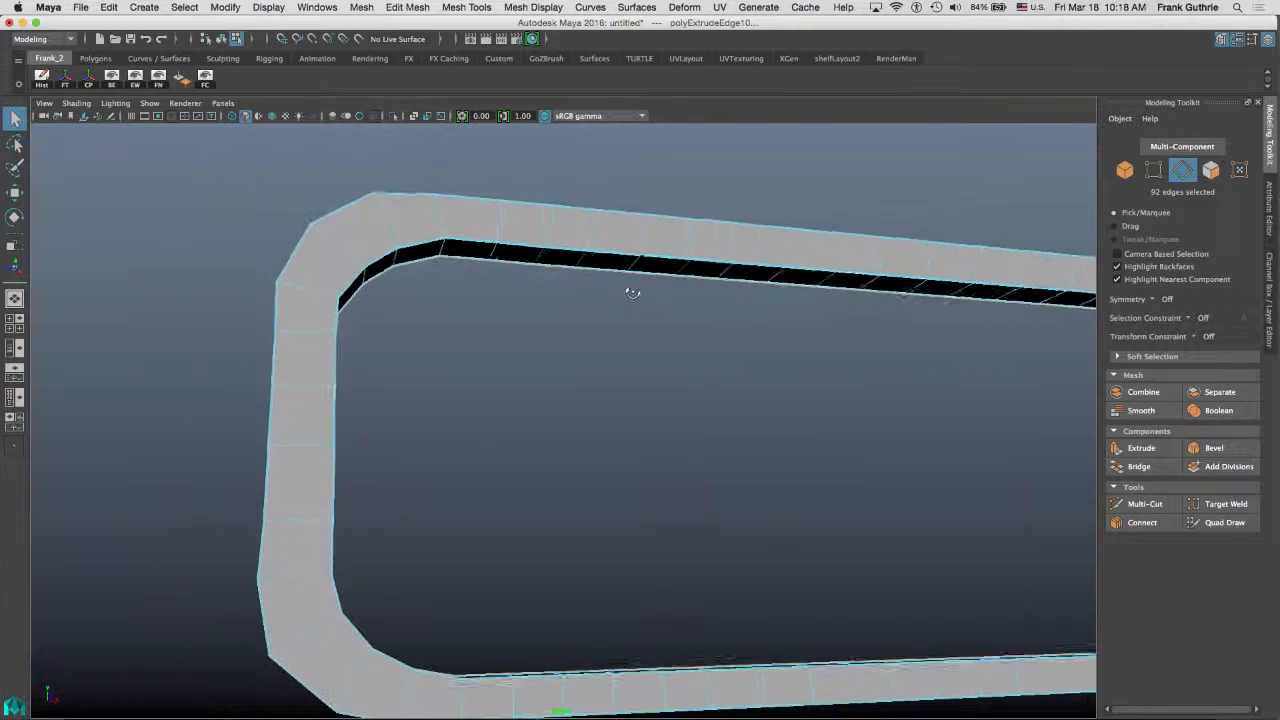
# - Fill Hole on the inner border edges so the opening becomes a face
pyautogui.rightClick(627, 298)
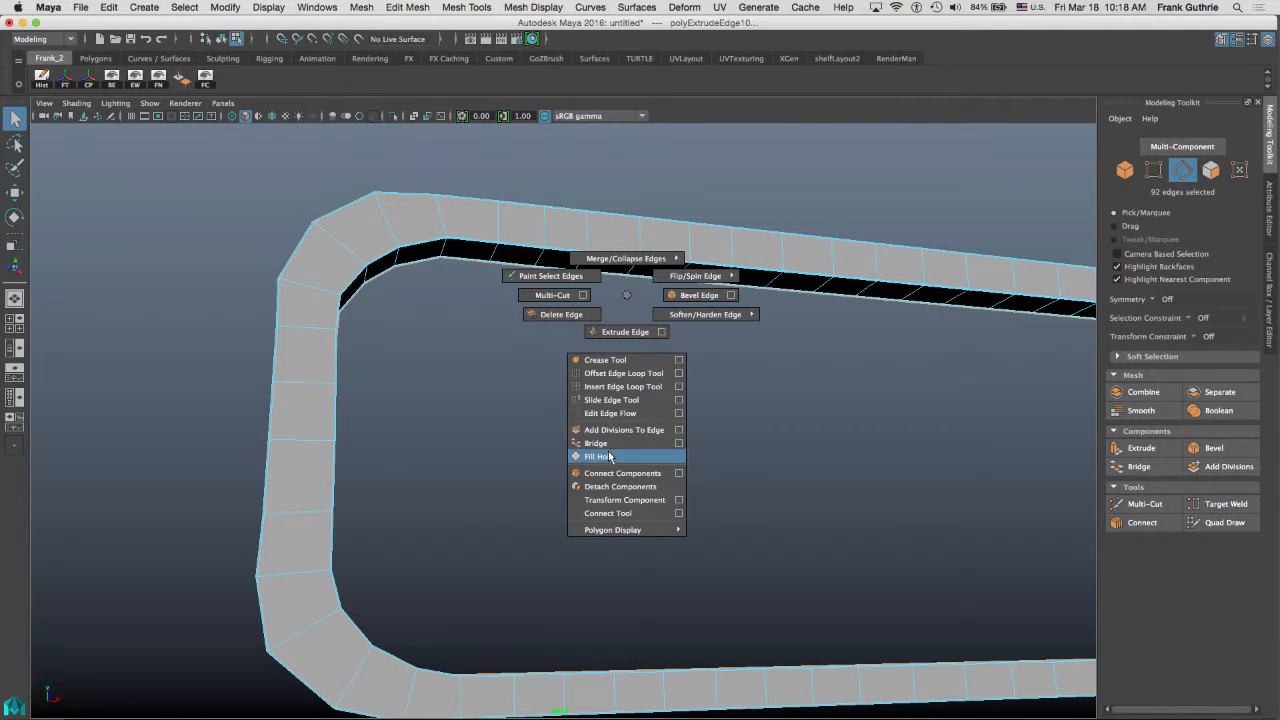
pyautogui.moveTo(627, 298); pyautogui.dragTo(610, 443, button='right')
pyautogui.moveTo(601, 362)
pyautogui.keyDown('alt'); pyautogui.mouseDown()
pyautogui.moveTo(560, 330)
pyautogui.moveTo(558, 370)
pyautogui.moveTo(650, 370)
pyautogui.moveTo(600, 360)
pyautogui.mouseUp(); pyautogui.keyUp('alt')
# - Switch to object mode and select the whole frame mesh
pyautogui.moveTo(463, 320); pyautogui.dragTo(520, 300, button='right')
pyautogui.click(672, 166)
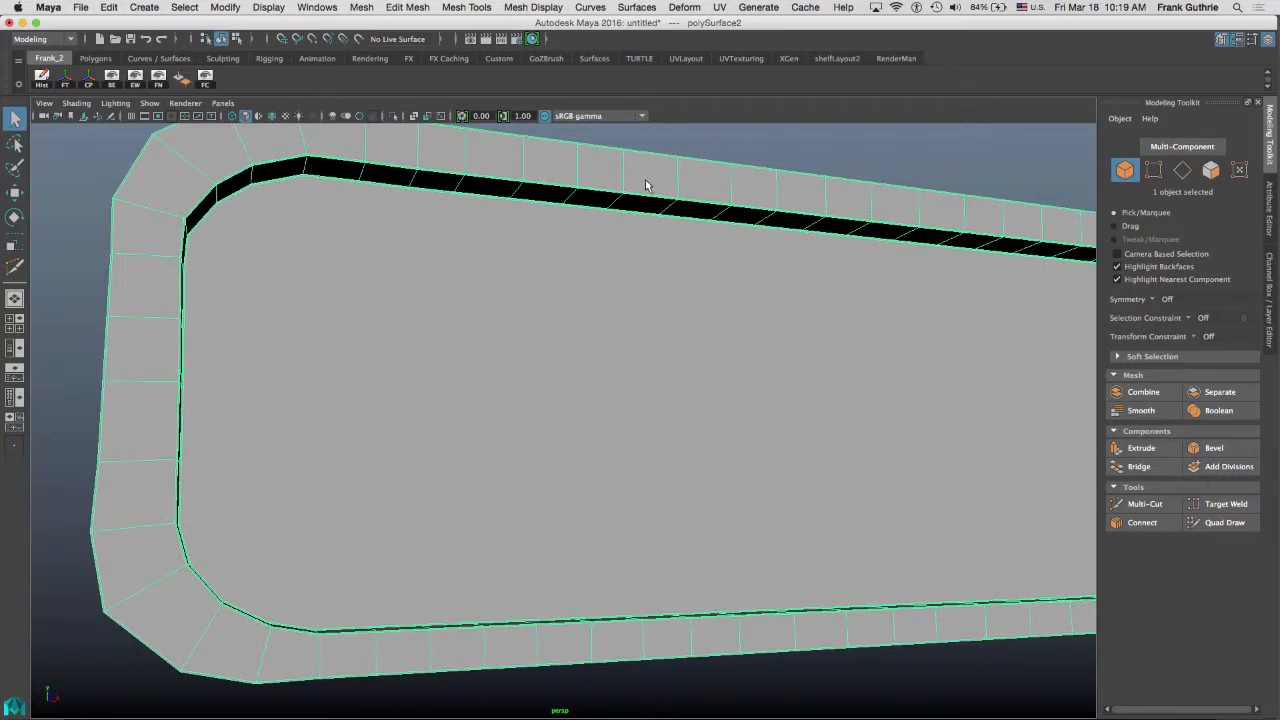